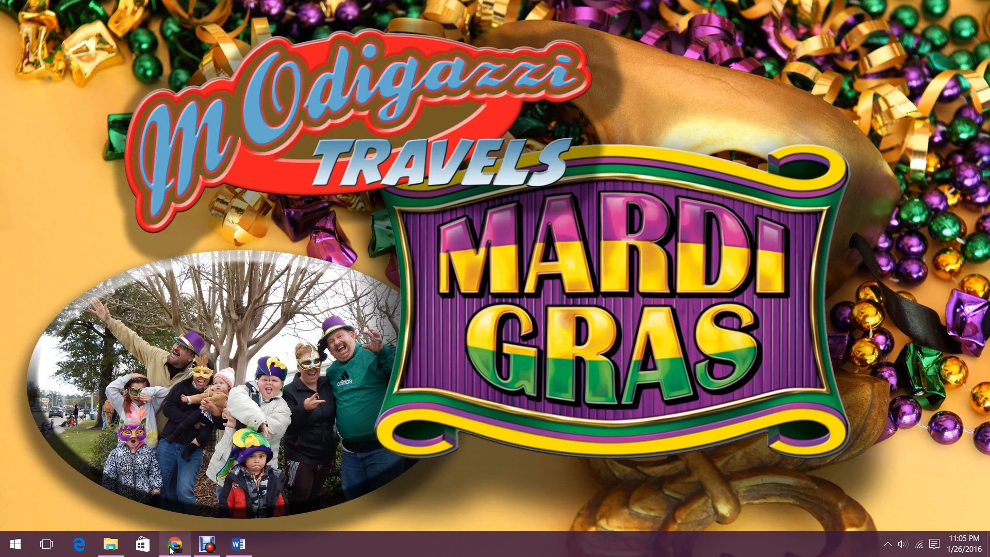
Step: Launch VideoPad Video Editor and create a new project
left_click(15, 546)
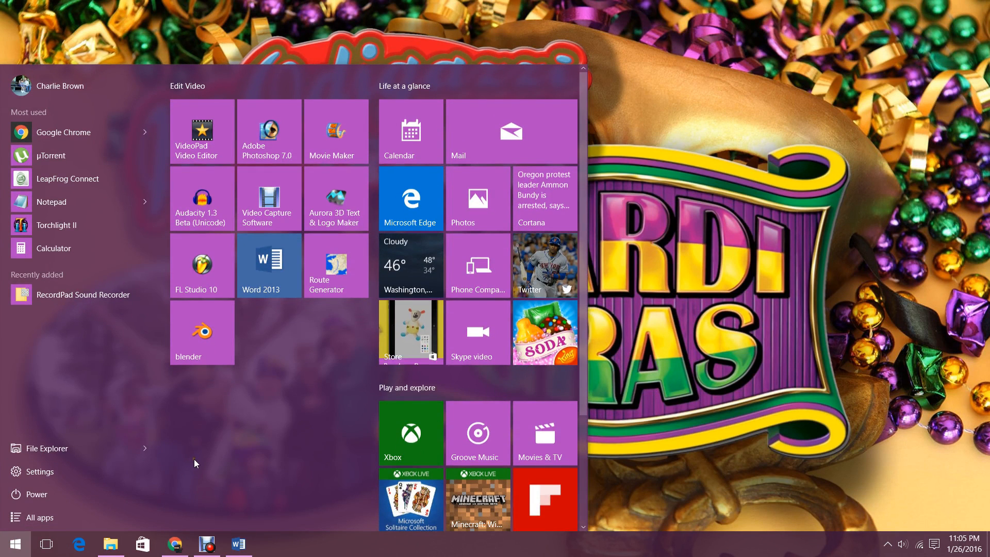
left_click(202, 134)
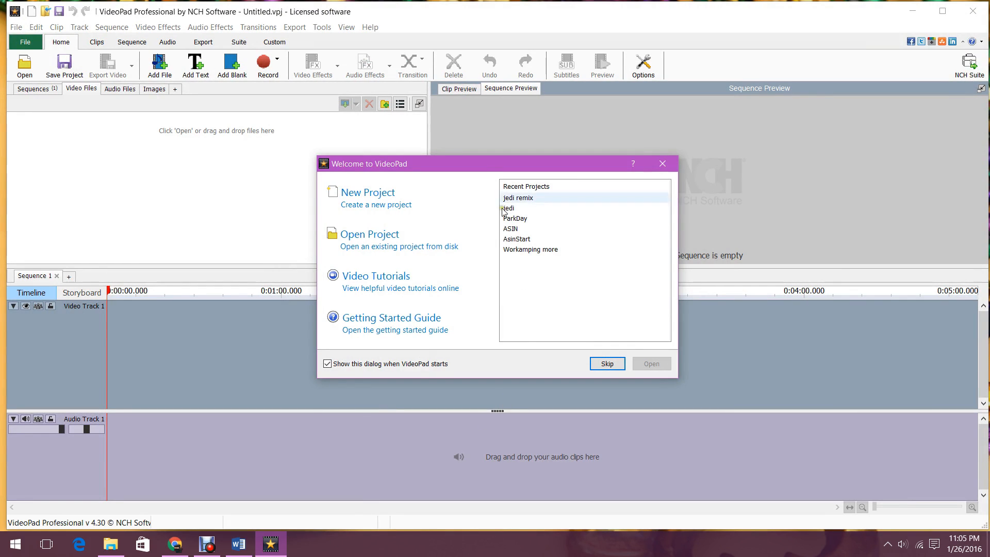
left_click(367, 200)
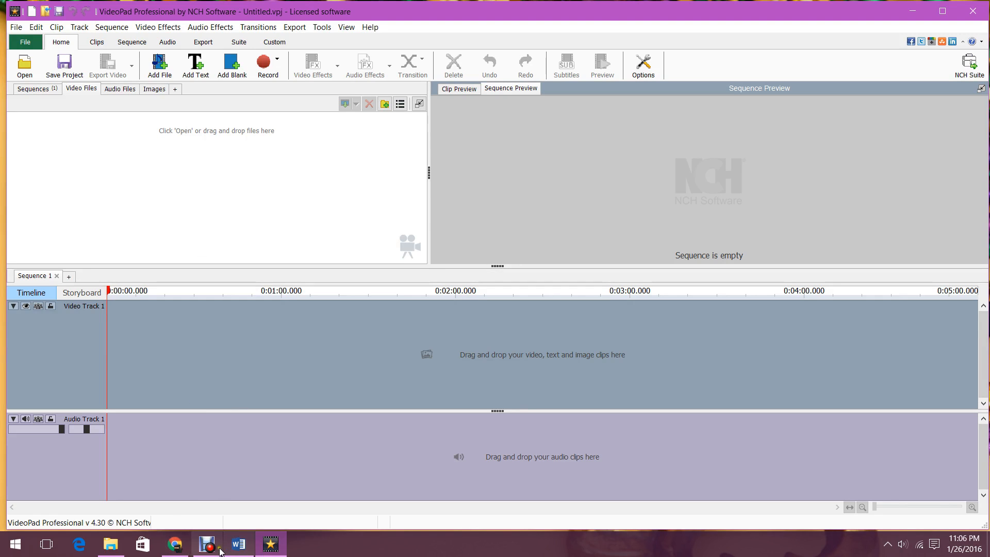
Step: Import the editshow video from the Jedi Edit folder on the Desktop into the project's video files
mouse_move(121, 548)
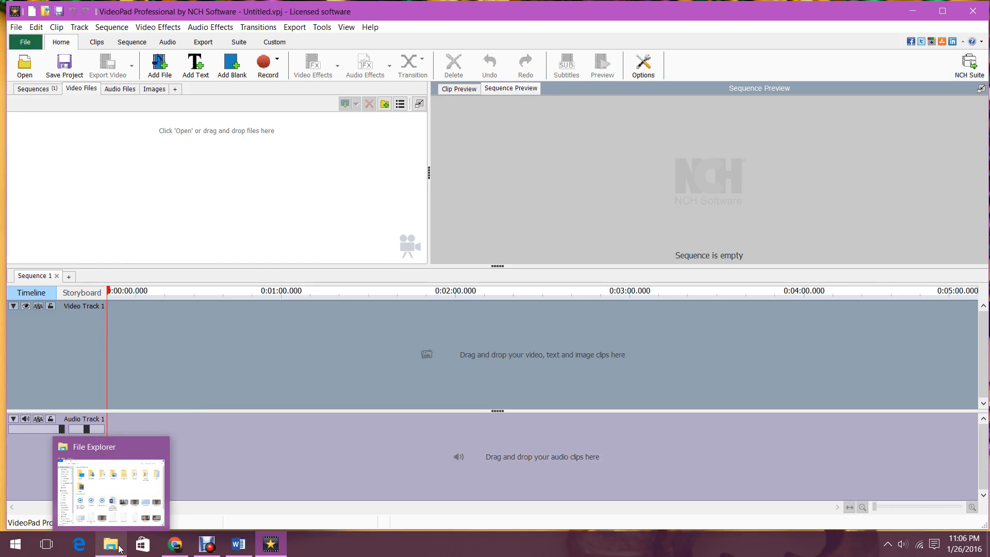
left_click(118, 547)
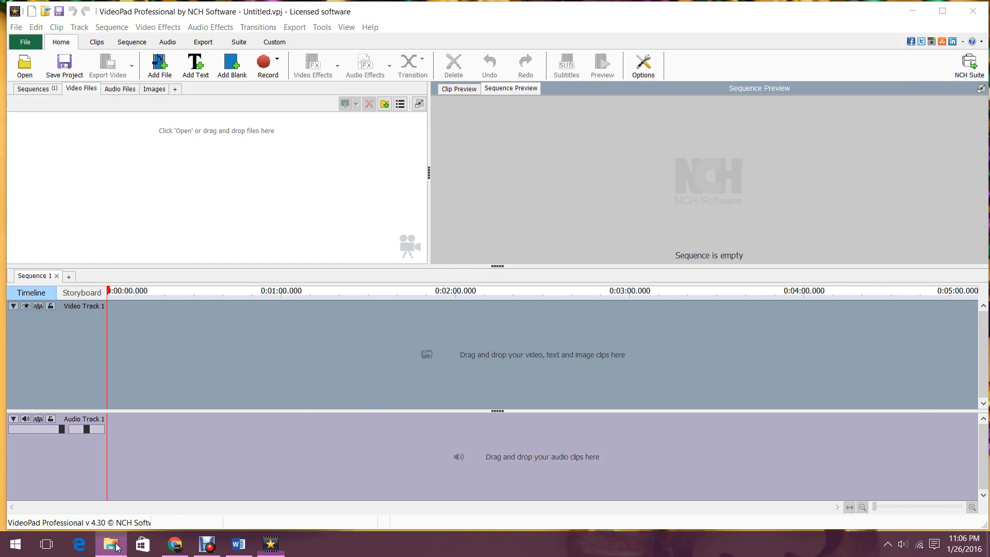
left_click(235, 133)
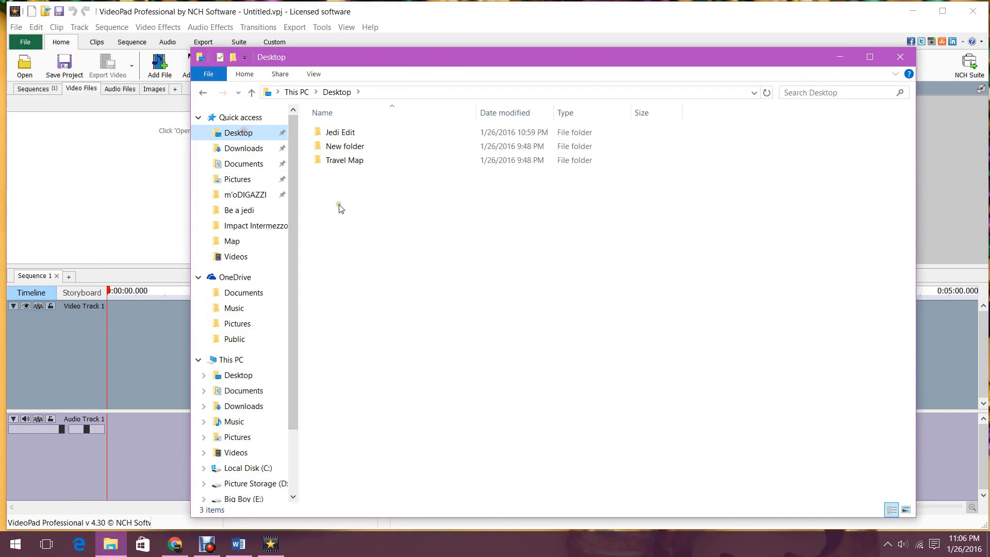
double_click(341, 132)
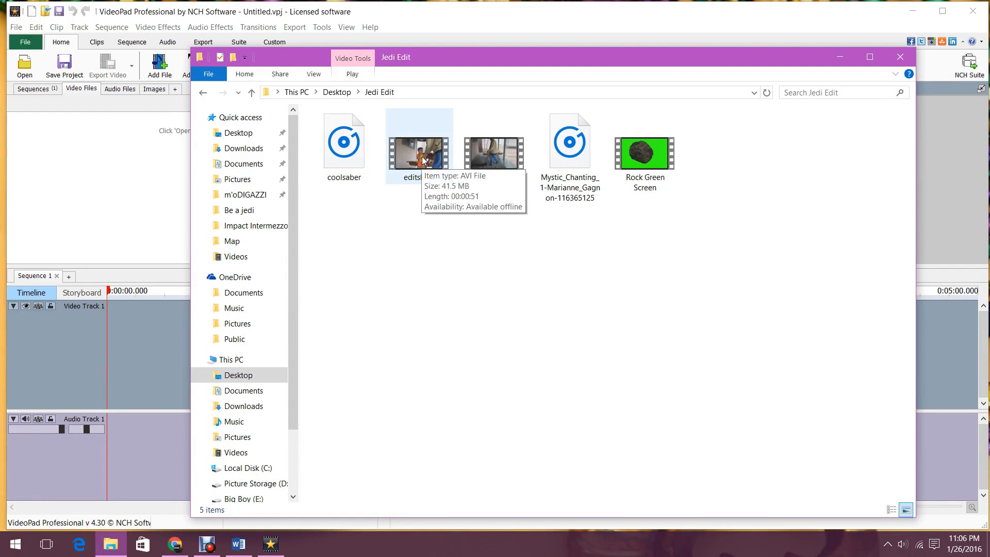
left_click_drag(422, 159, 120, 192)
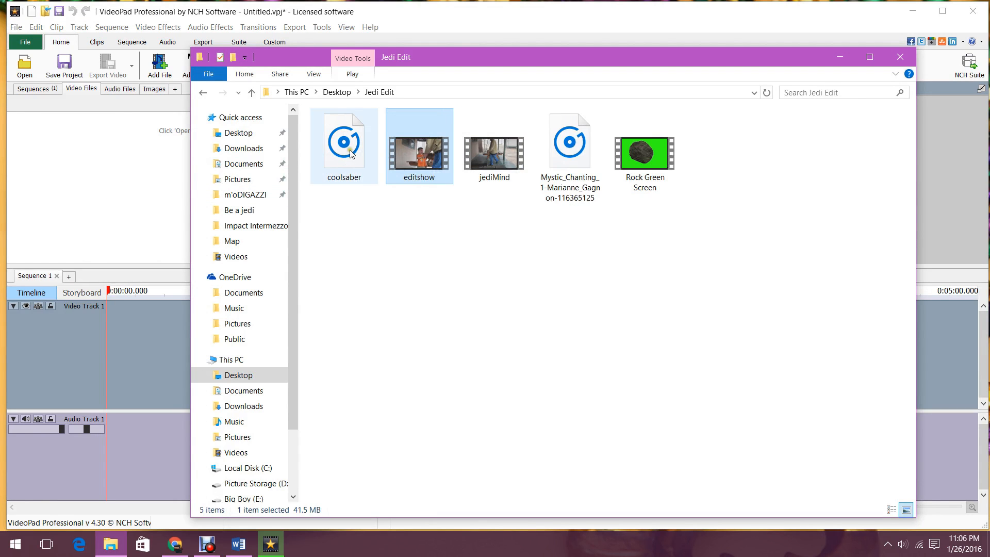
left_click(365, 16)
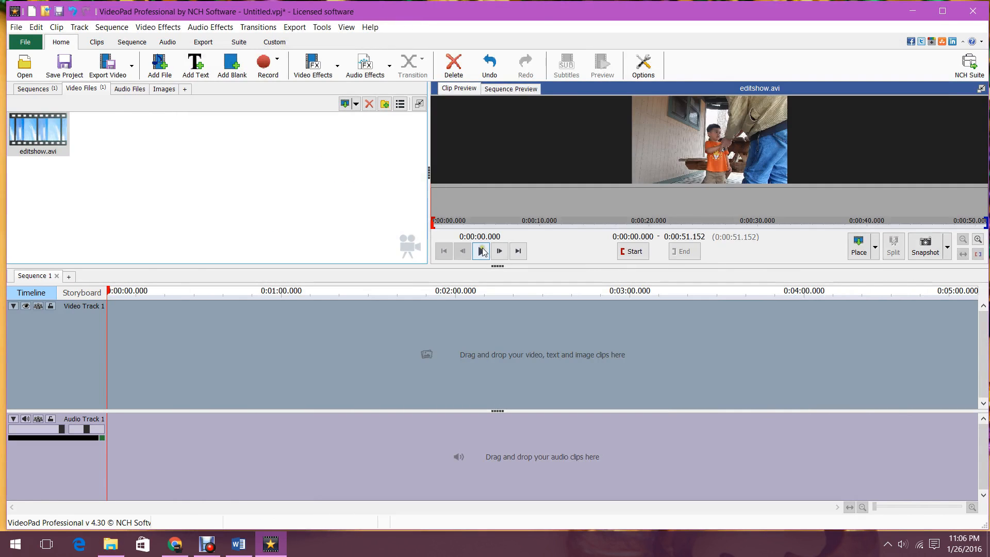
Step: Import all the files in the Jedi Edit folder into the project together
left_click(111, 544)
left_click_drag(717, 230, 312, 110)
left_click_drag(335, 147, 130, 190)
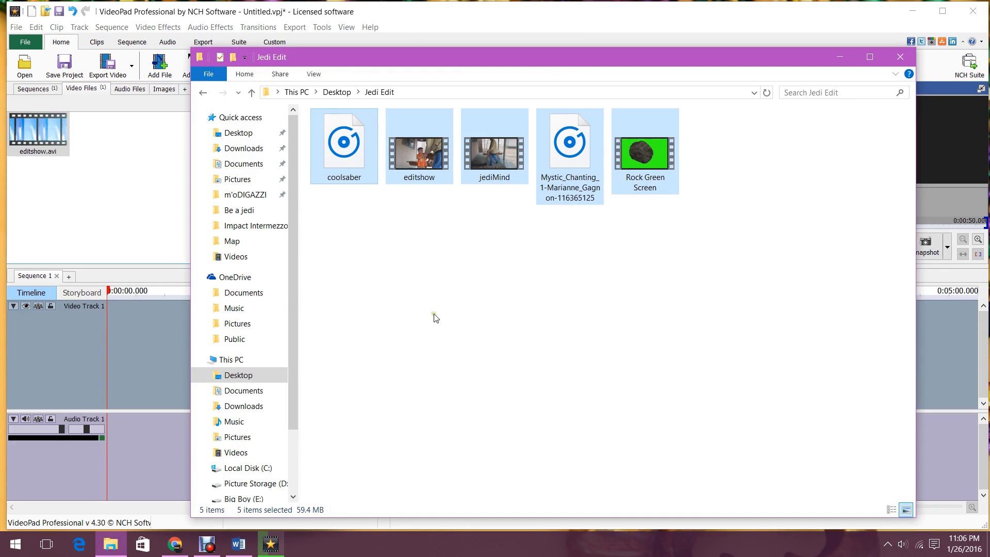
left_click(508, 20)
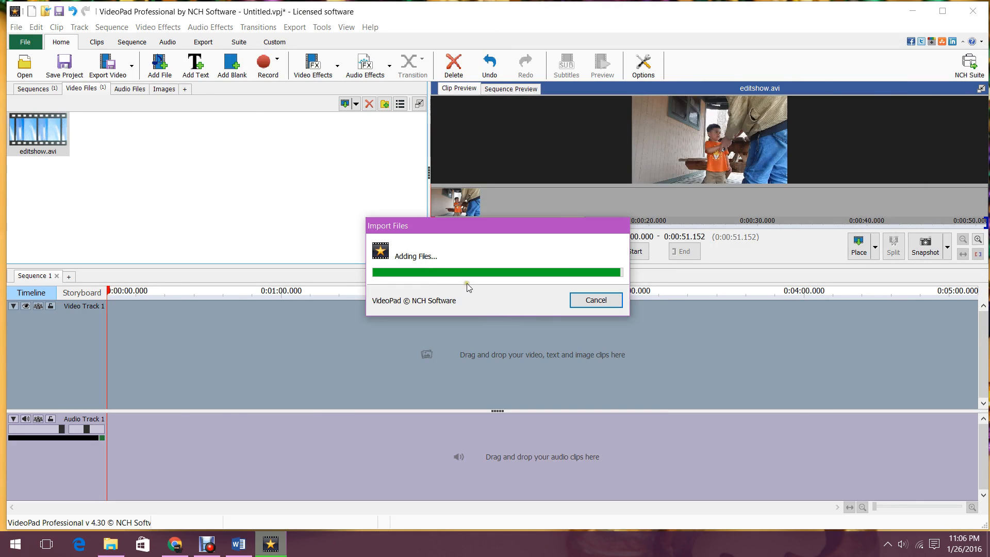
left_click(258, 220)
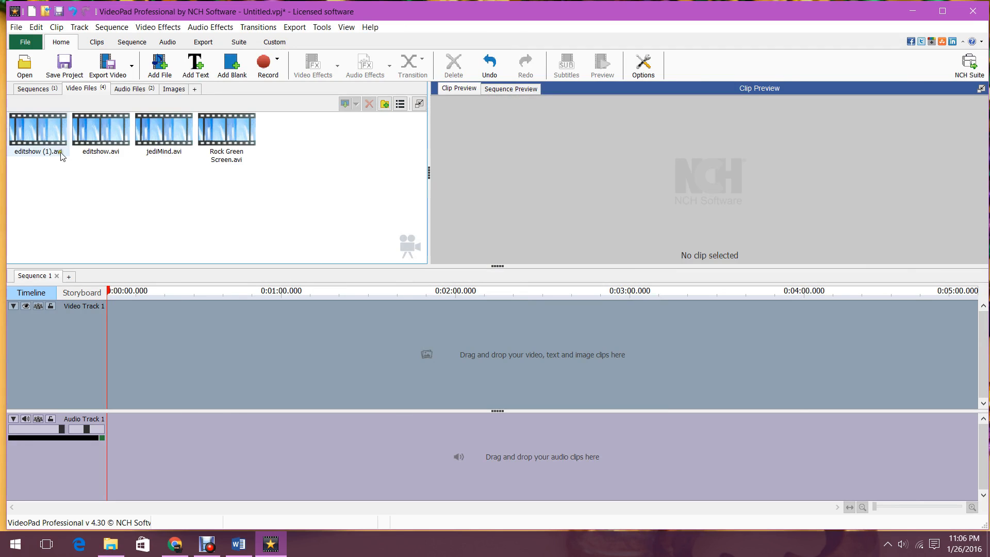
Step: Place editshow (1).avi at the start of Video Track 1 and play it back in a detached preview window
mouse_move(35, 129)
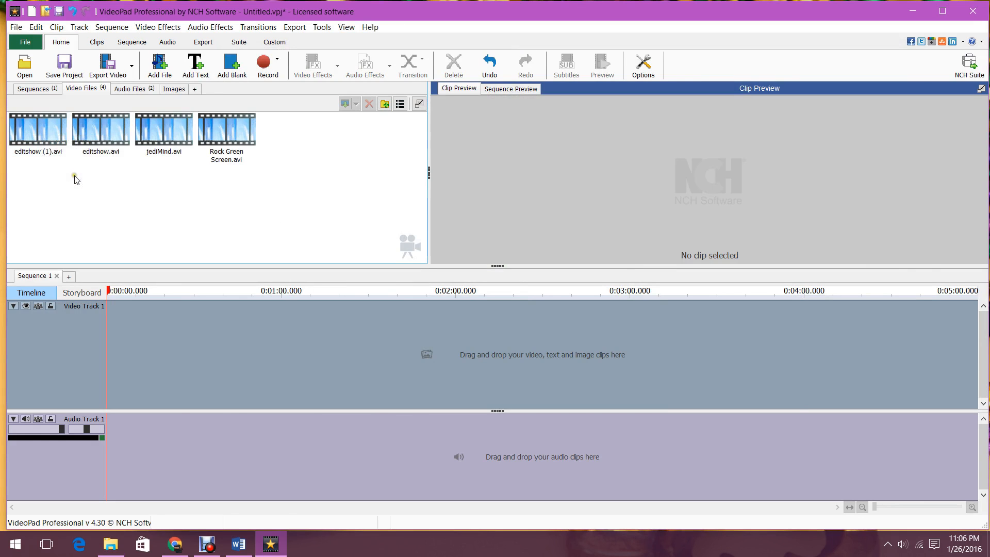
left_click_drag(39, 133, 119, 338)
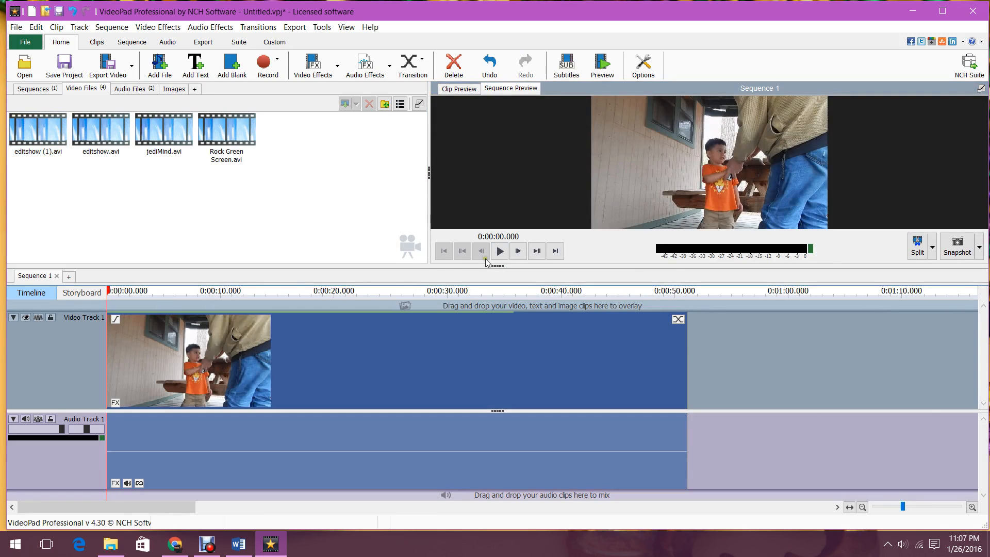
left_click(501, 253)
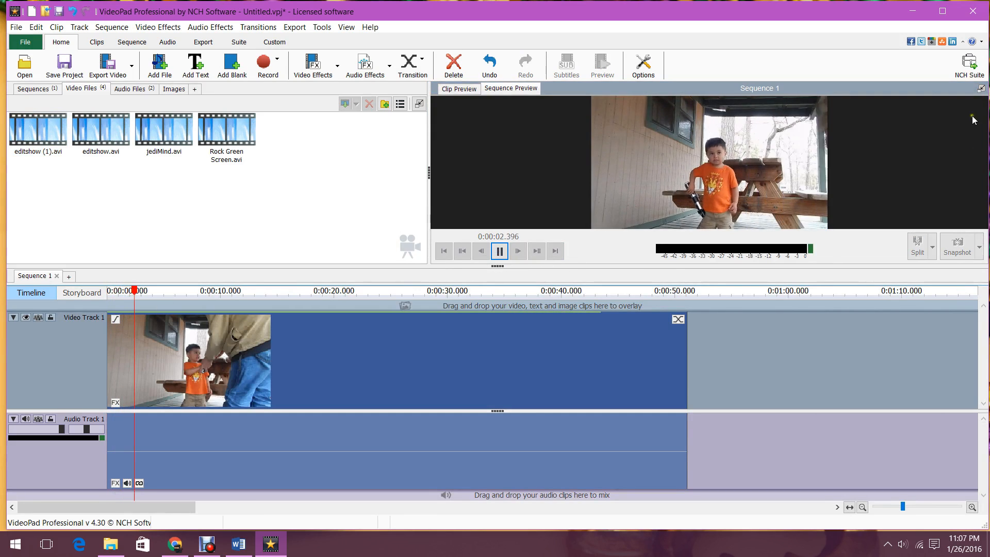
left_click(983, 89)
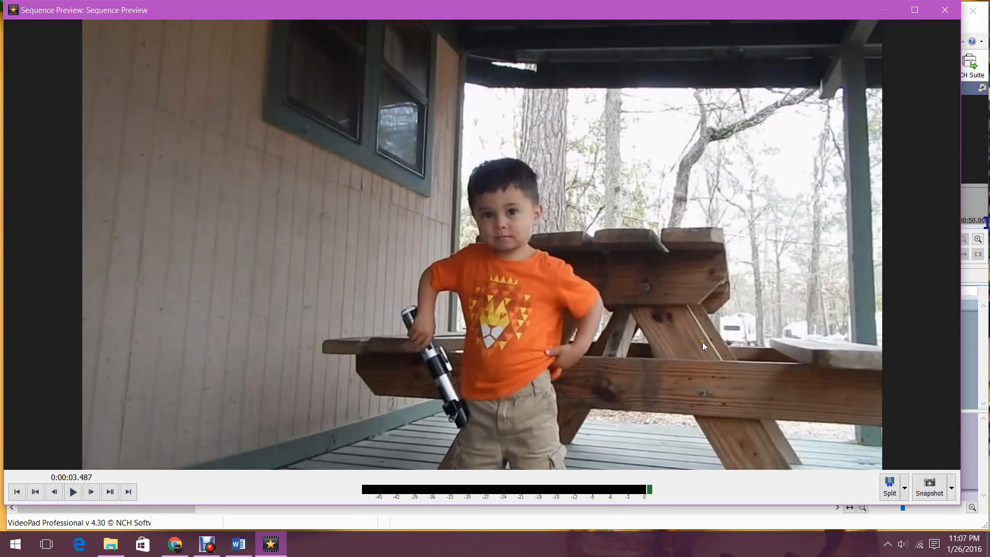
left_click(73, 492)
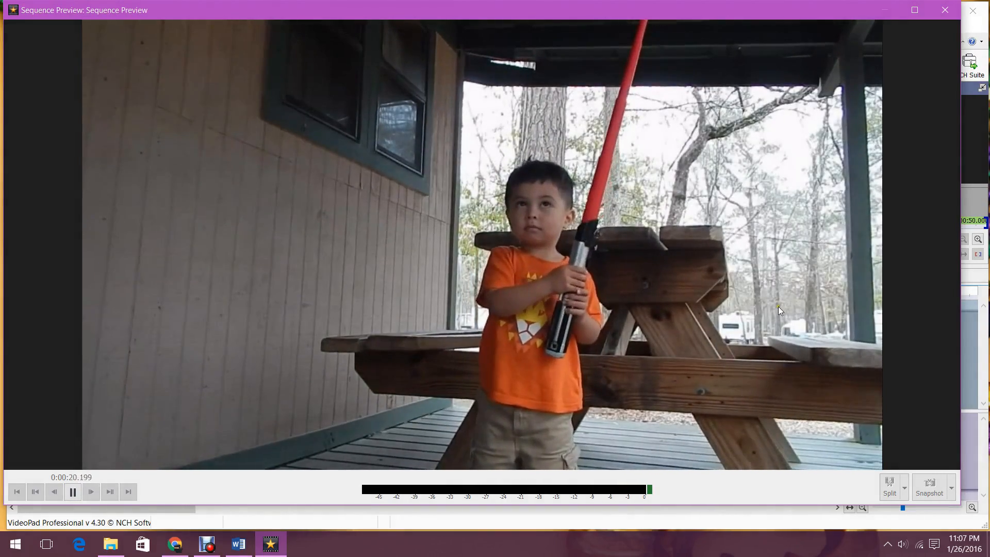
left_click(945, 9)
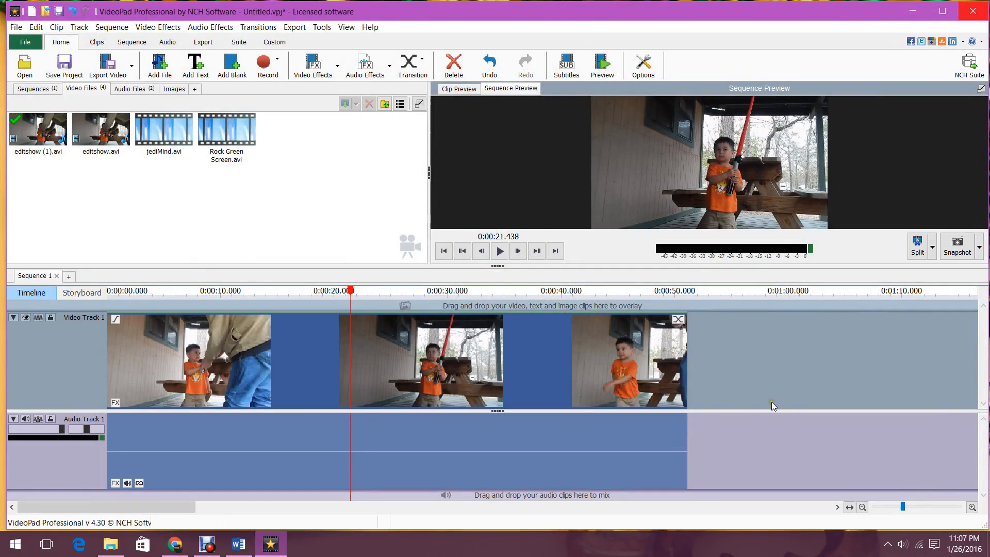
Step: Split the editshow (1).avi clip at 0:00:05.406 and delete the part before the cut
left_click_drag(351, 292, 170, 330)
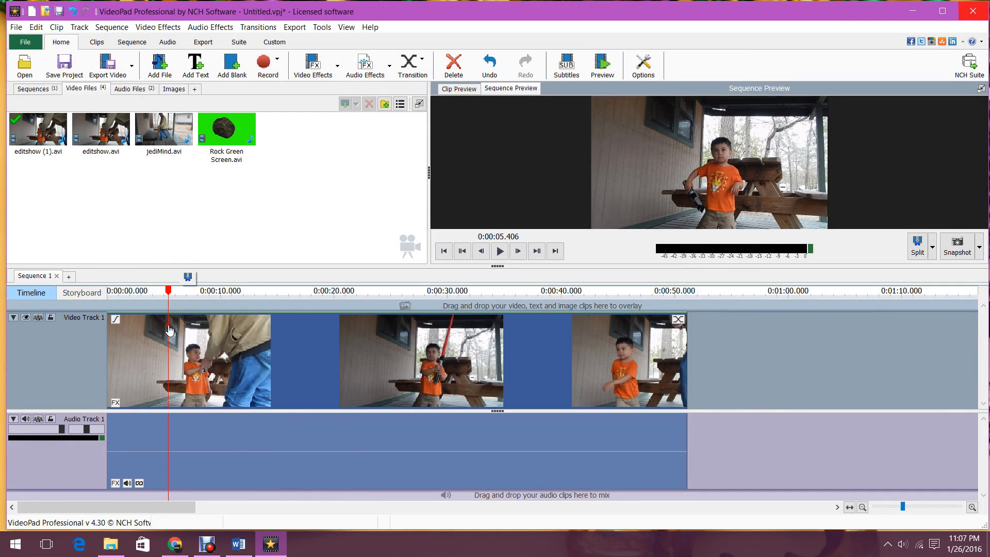
left_click(189, 279)
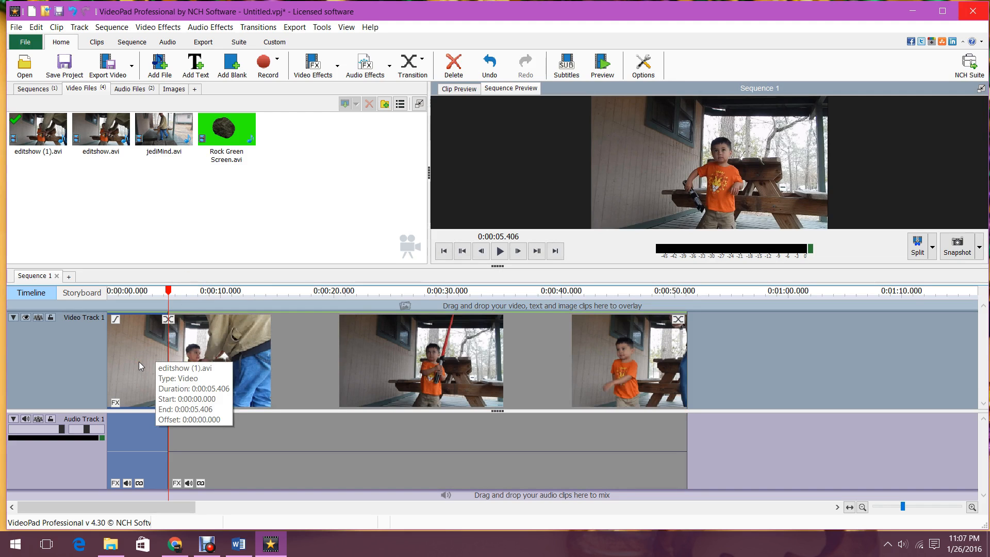
key("Delete")
Step: Split the remaining clip at 0:00:02.589 and 0:00:13.447, and ripple-delete the section between the cuts
left_click_drag(166, 292, 137, 304)
left_click(155, 277)
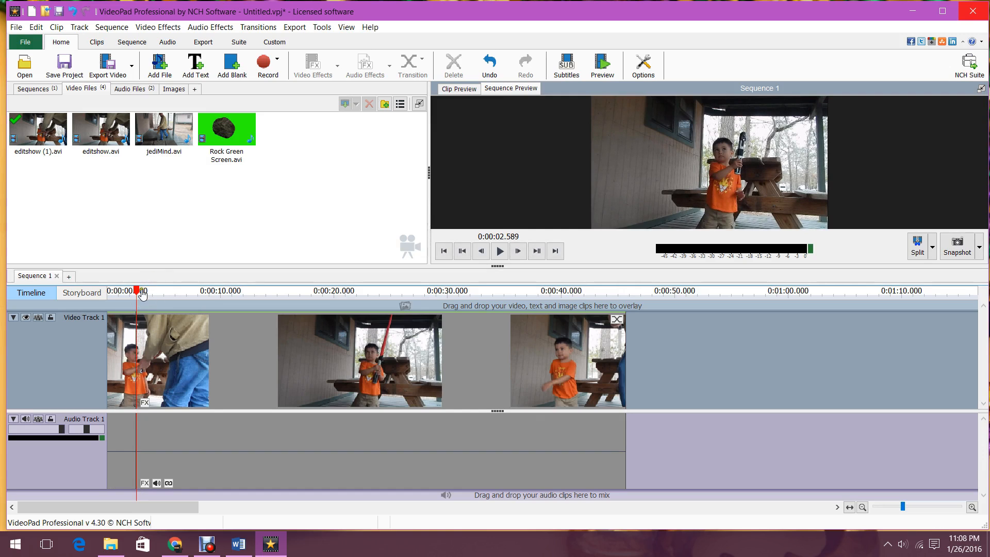
left_click_drag(137, 293, 261, 307)
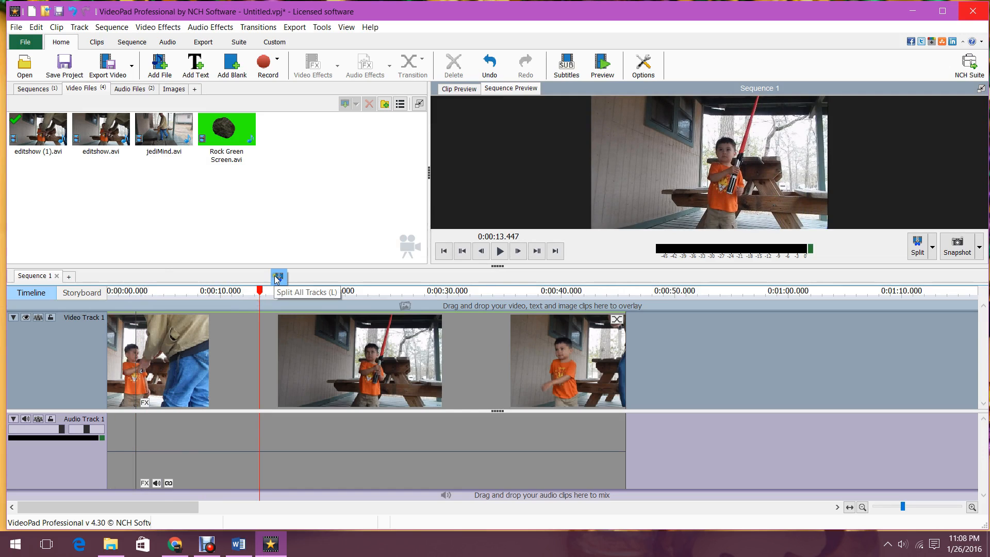
left_click(278, 277)
left_click(213, 352)
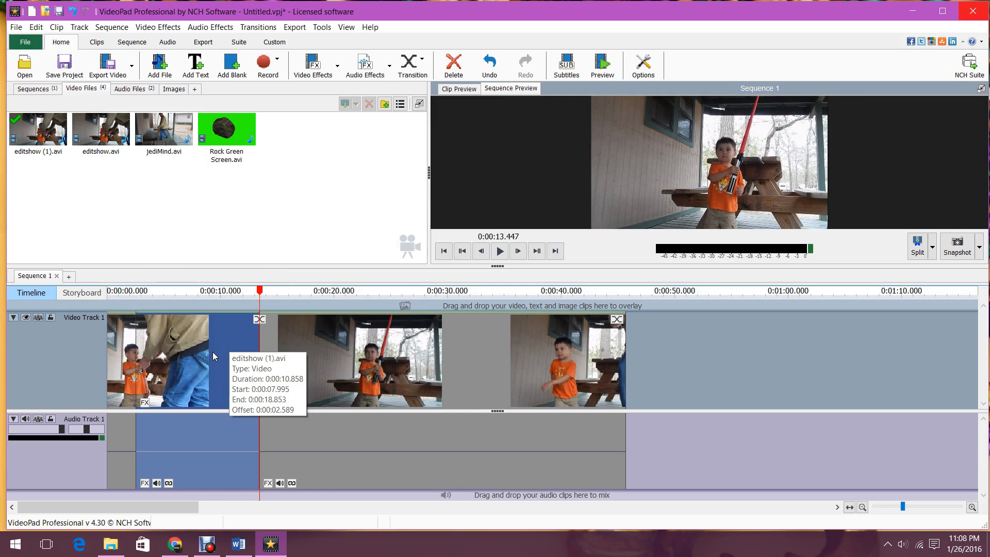
key("Delete")
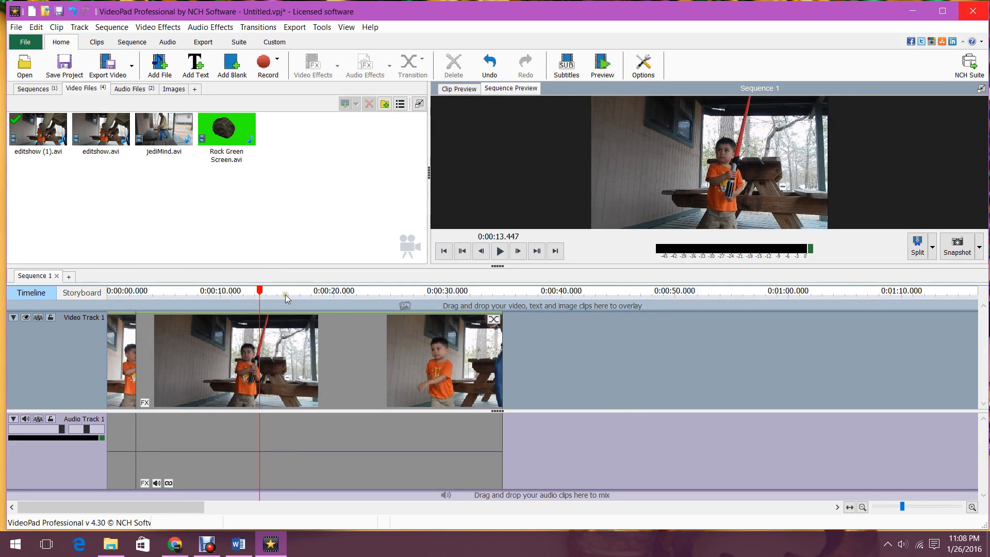
Step: Split the second clip at 0:00:06.542 and delete everything after the cut
left_click_drag(257, 292, 206, 306)
left_click_drag(214, 306, 183, 328)
left_click(202, 277)
left_click(234, 370)
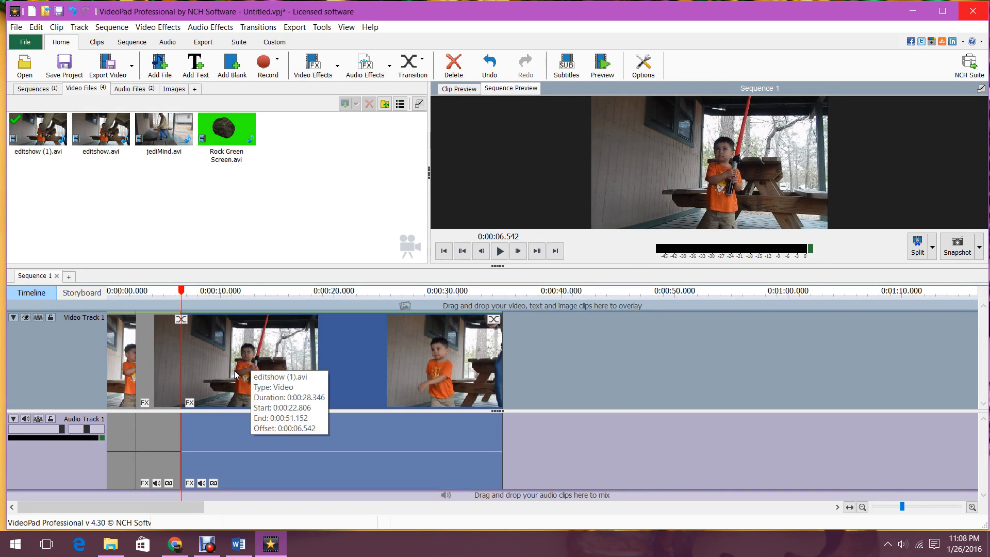
key("Delete")
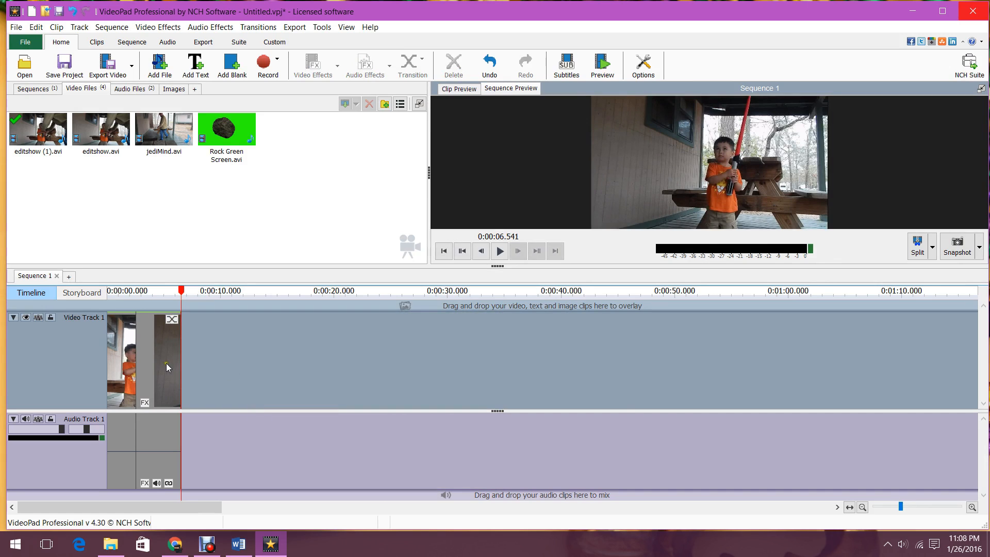
Step: Unlink the first clip's video from its audio and delete that audio from Audio Track 1
left_click(122, 359)
right_click(122, 355)
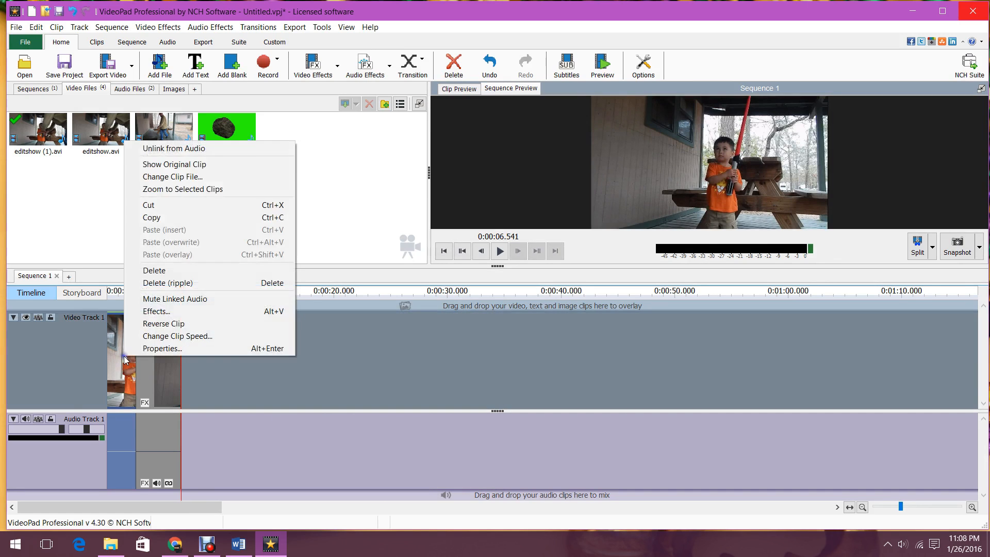
left_click(180, 149)
left_click(130, 436)
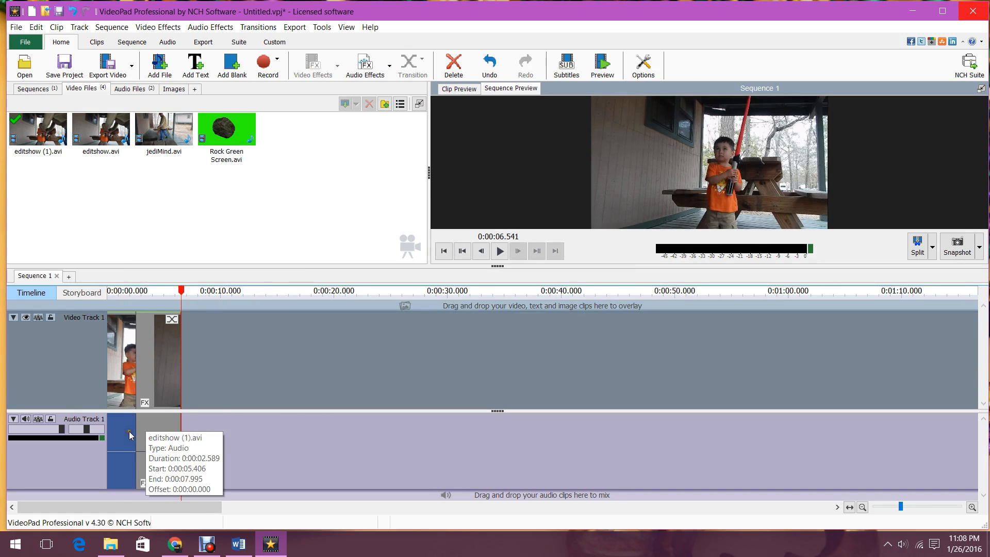
key("Delete")
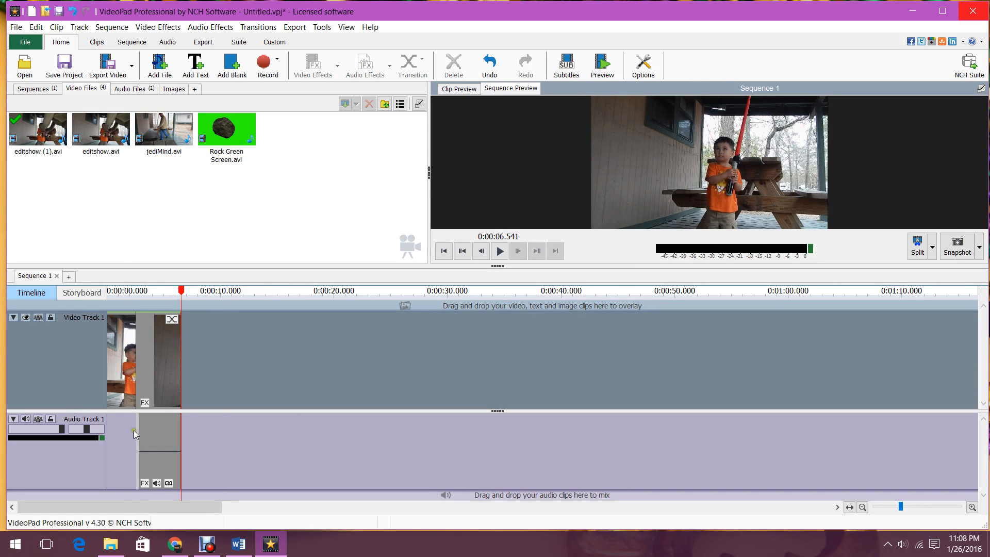
Step: Unlink the second clip from its audio and delete its audio part as well
left_click(164, 366)
right_click(164, 366)
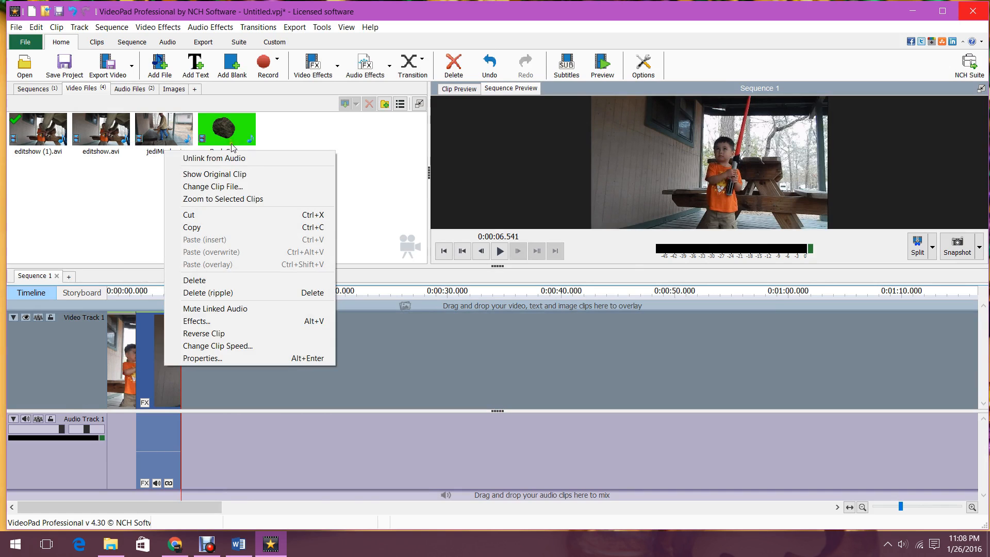
left_click(238, 160)
left_click(164, 442)
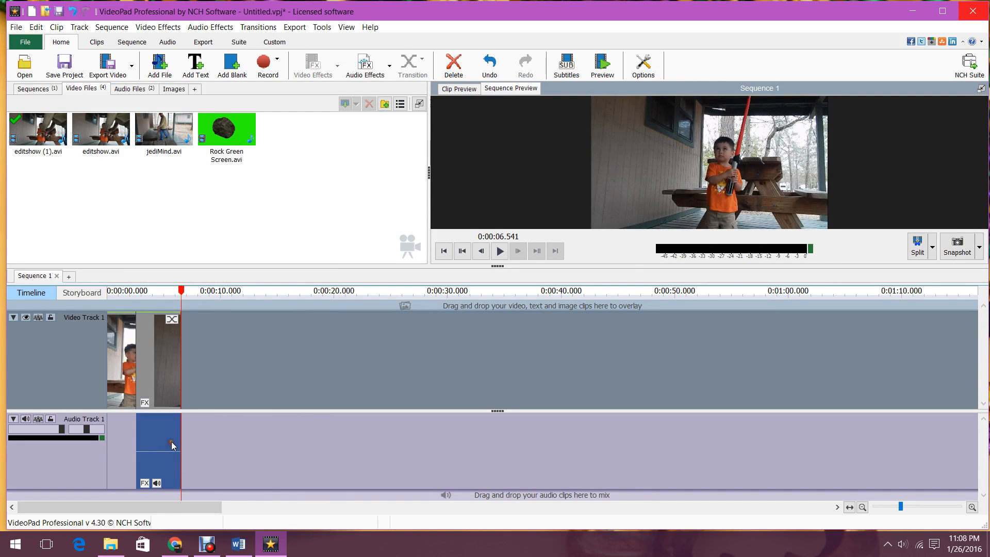
key("Delete")
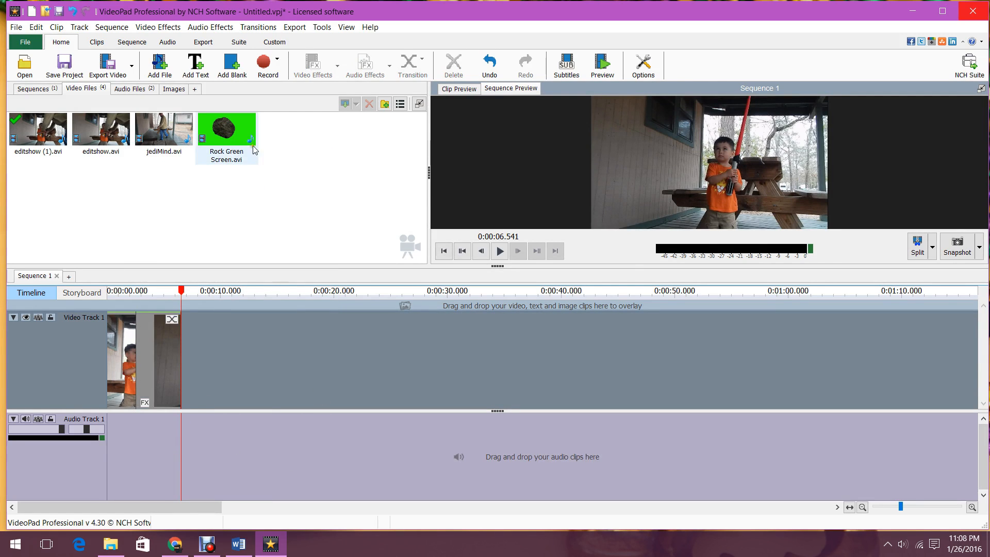
Step: Listen to coolsaber.wav and place it on Audio Track 1, starting where the second video clip begins
left_click(136, 91)
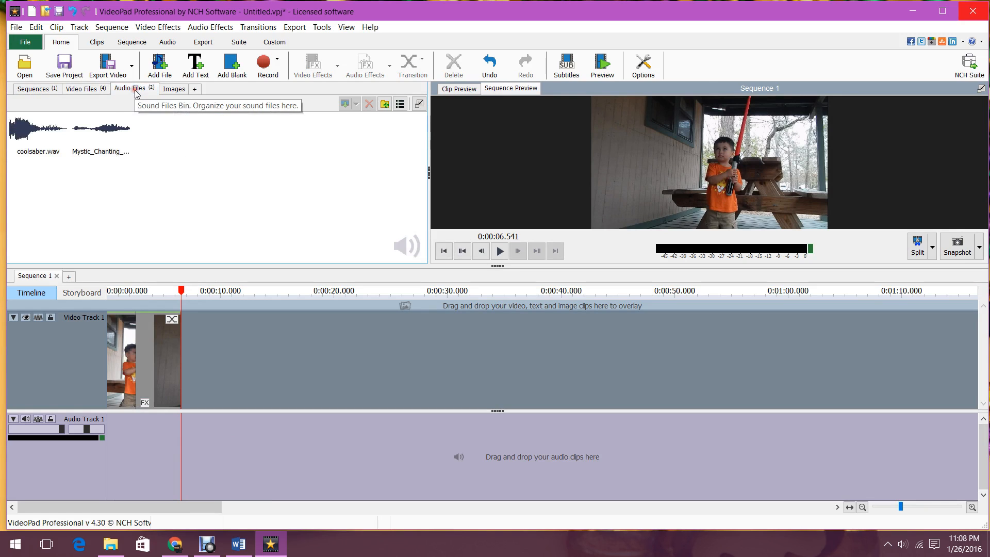
left_click(43, 143)
left_click(483, 254)
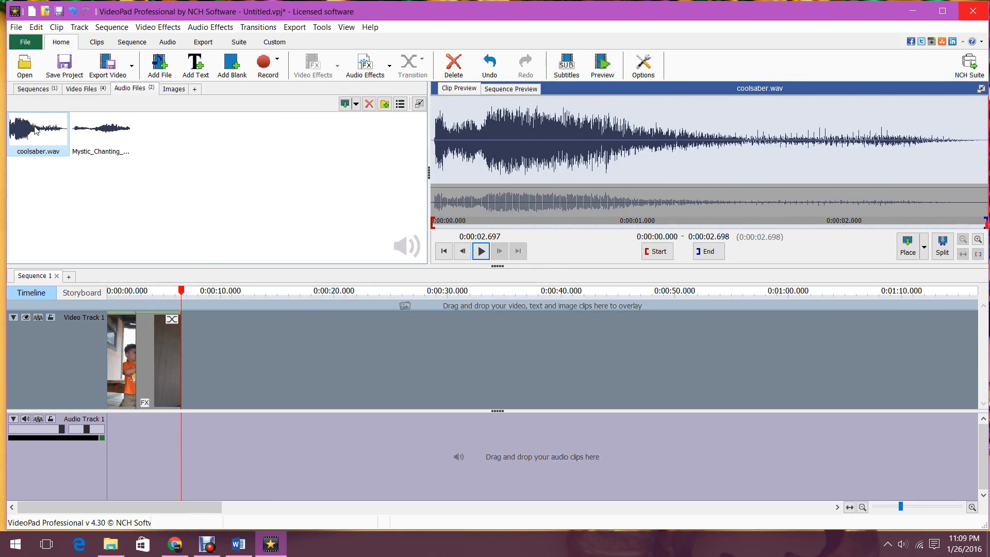
left_click_drag(32, 128, 141, 427)
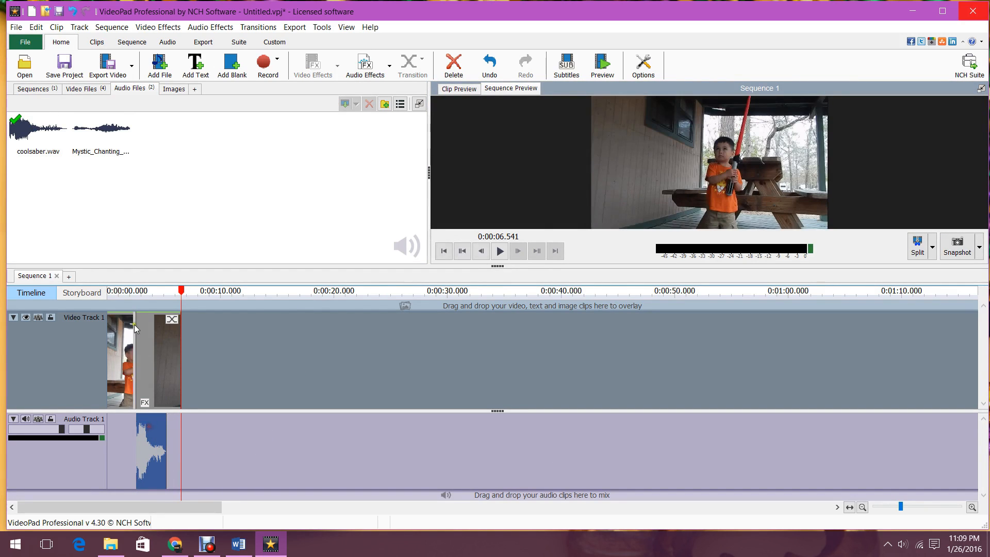
Step: Play the sequence from the start in an enlarged preview, then close it and check the frame just before the second clip
left_click_drag(183, 293, 109, 291)
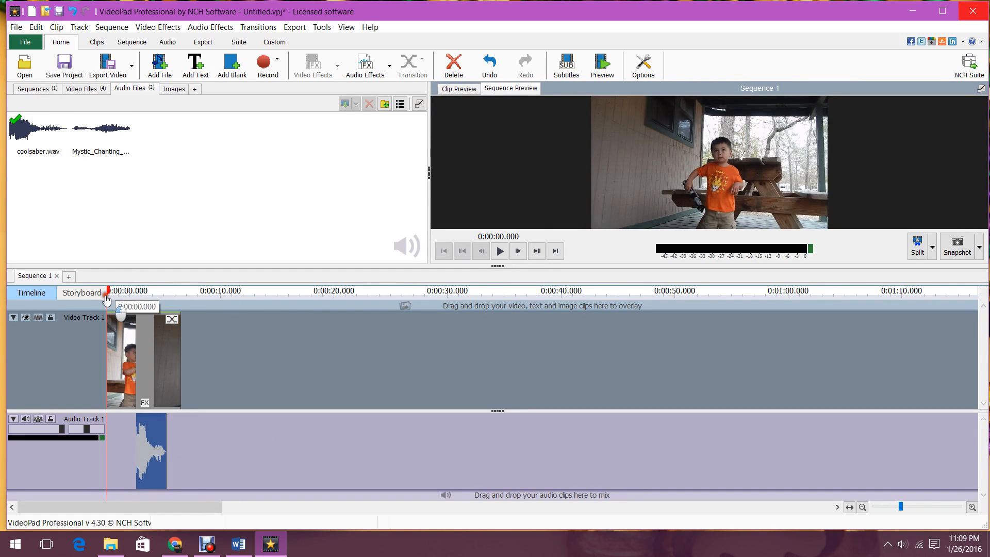
left_click(981, 88)
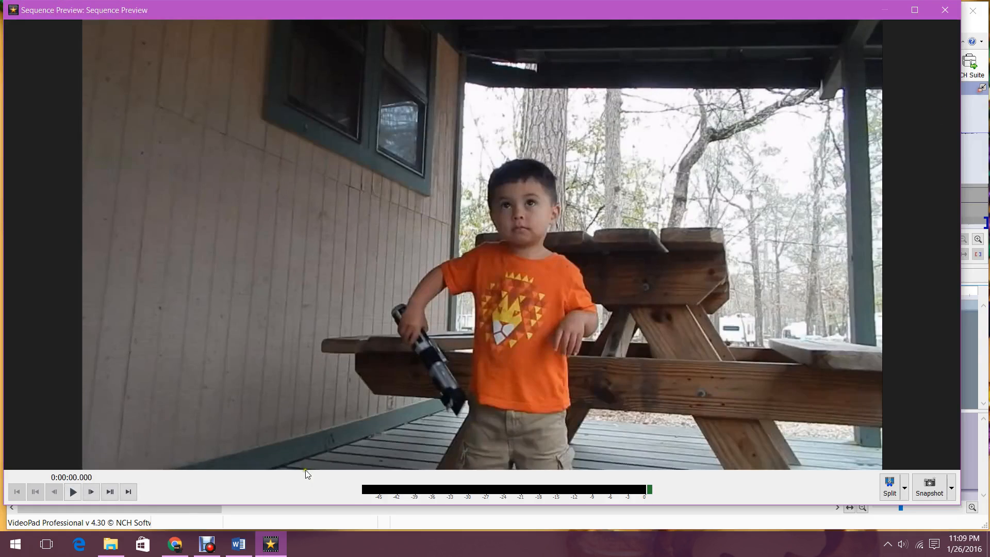
left_click(72, 492)
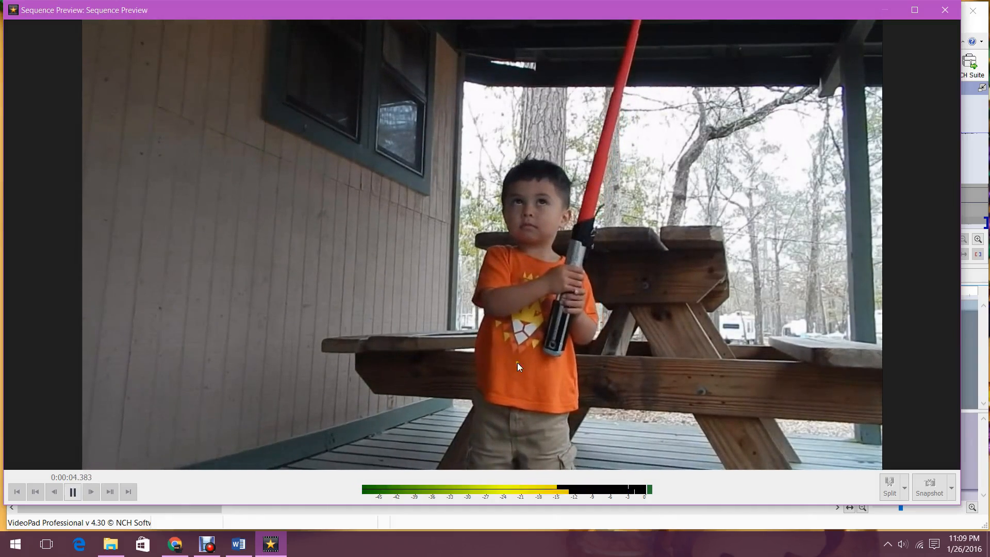
left_click(73, 491)
left_click(939, 10)
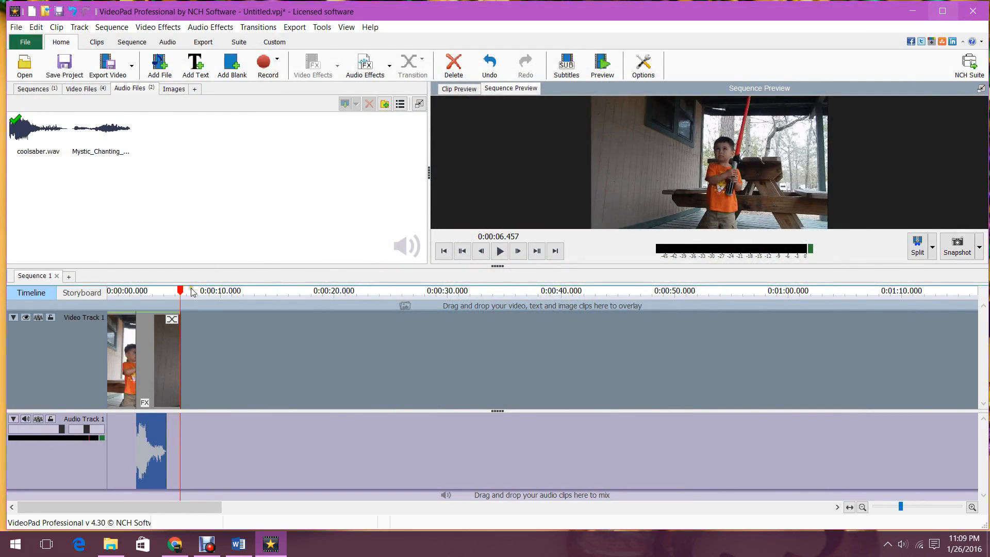
left_click_drag(180, 292, 134, 292)
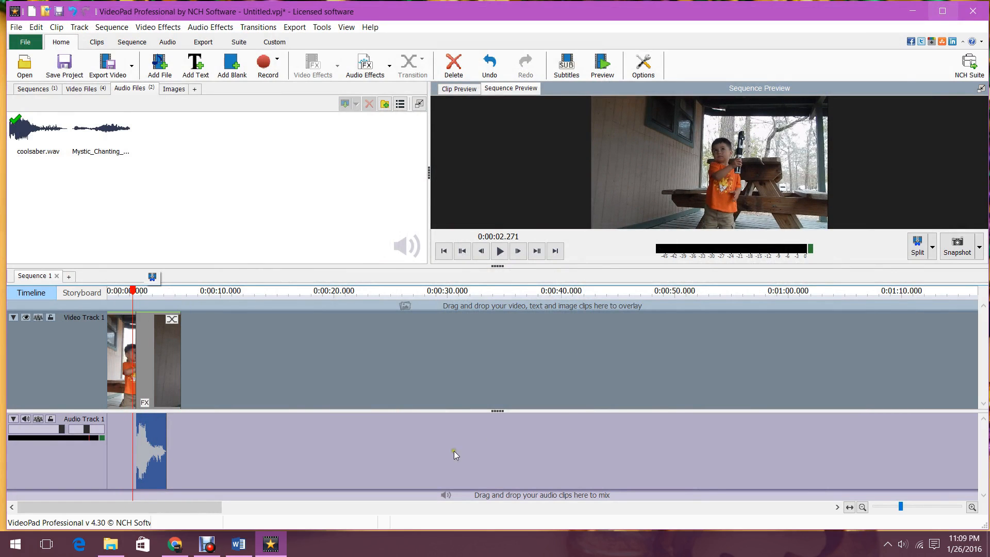
Step: Clear every clip from the timeline and place jediMind.avi at the start of Video Track 1
left_click_drag(181, 443, 101, 414)
key("Delete")
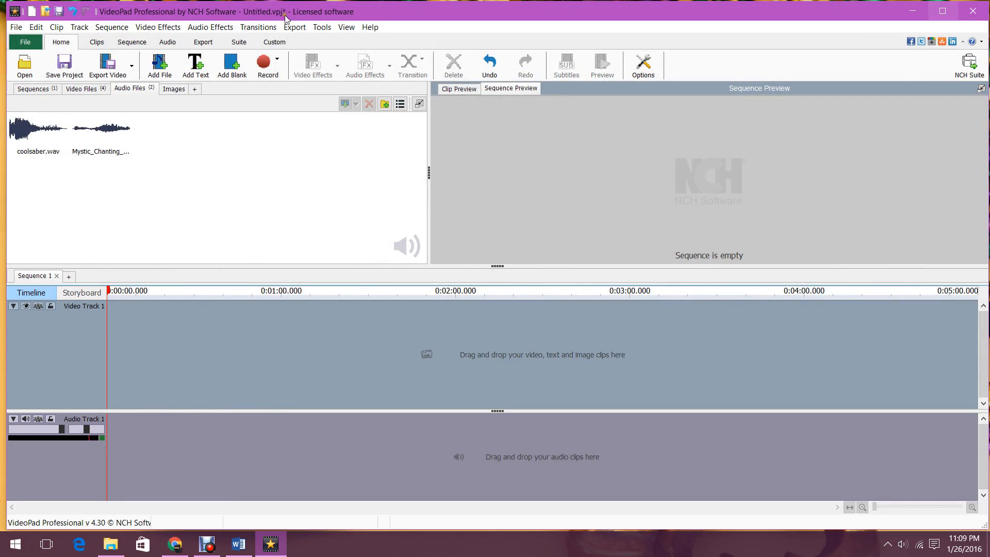
left_click(91, 91)
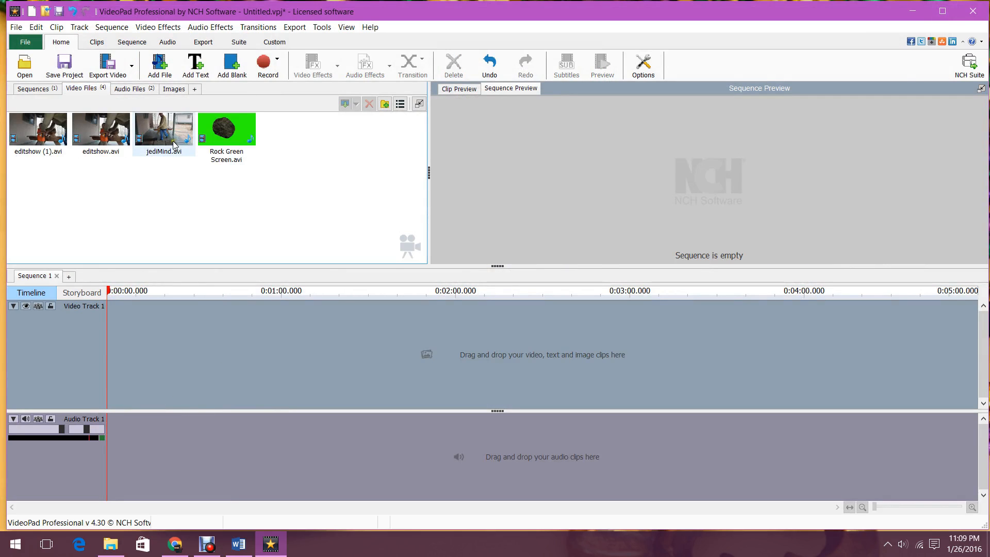
mouse_move(163, 129)
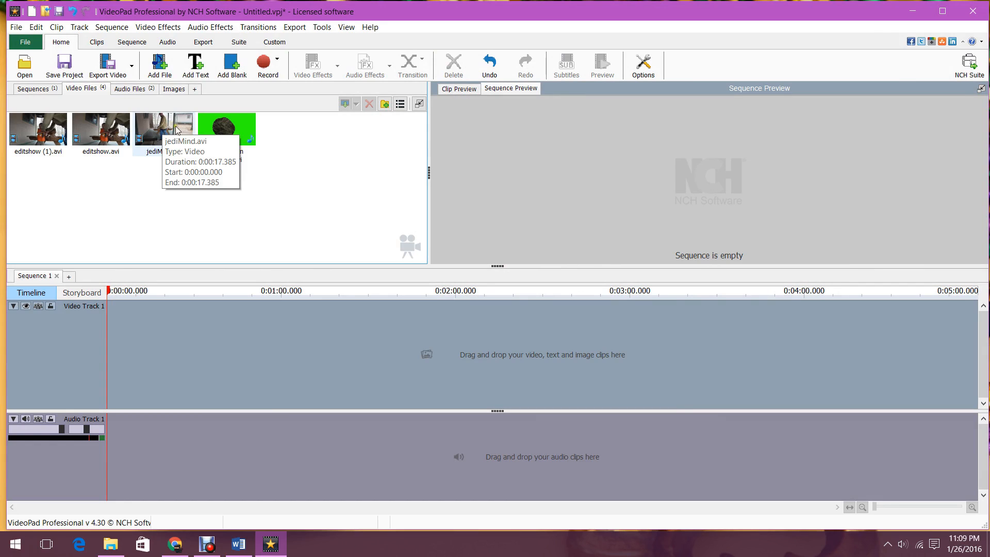
left_click_drag(164, 126, 138, 344)
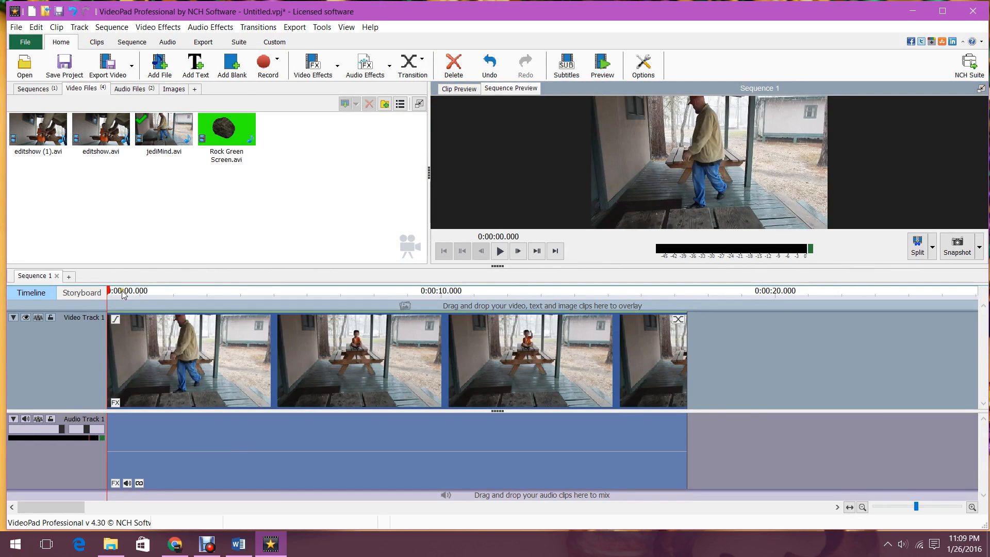
Step: Split the jediMind.avi clip at 0:00:06.685 and delete the part before the cut
left_click_drag(109, 293, 330, 314)
left_click(350, 282)
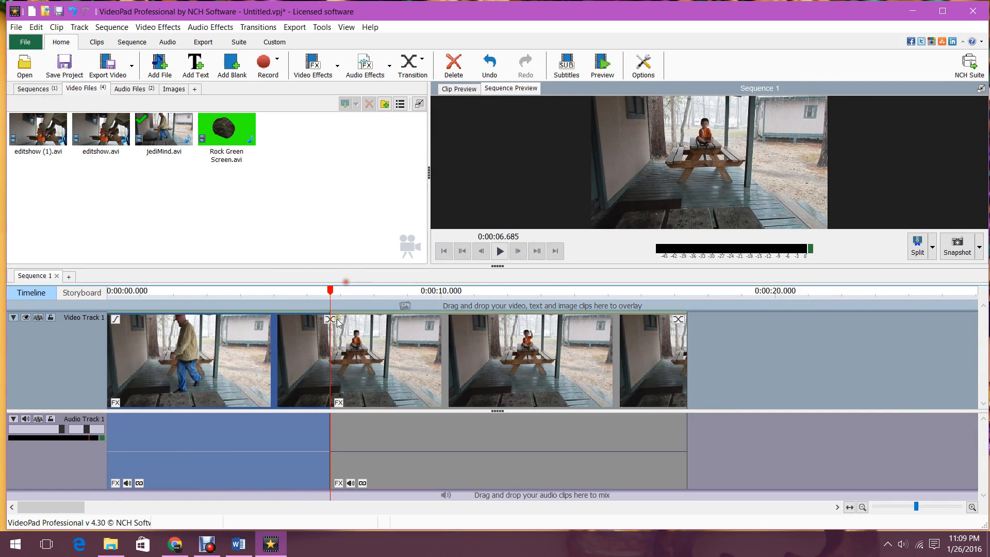
key("Delete")
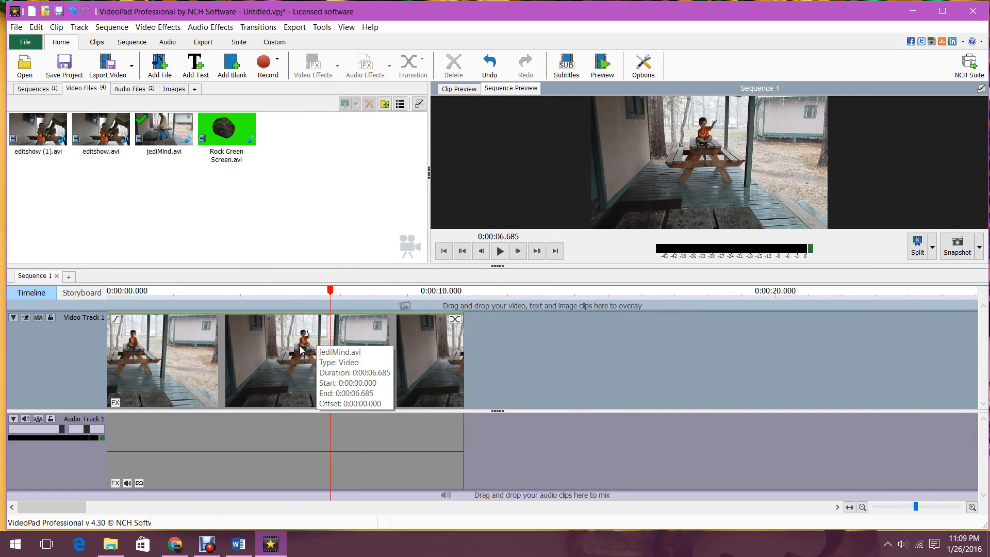
Step: Split the remaining jediMind.avi clip at 0:00:09.912 and delete the part after the cut
left_click_drag(331, 292, 440, 292)
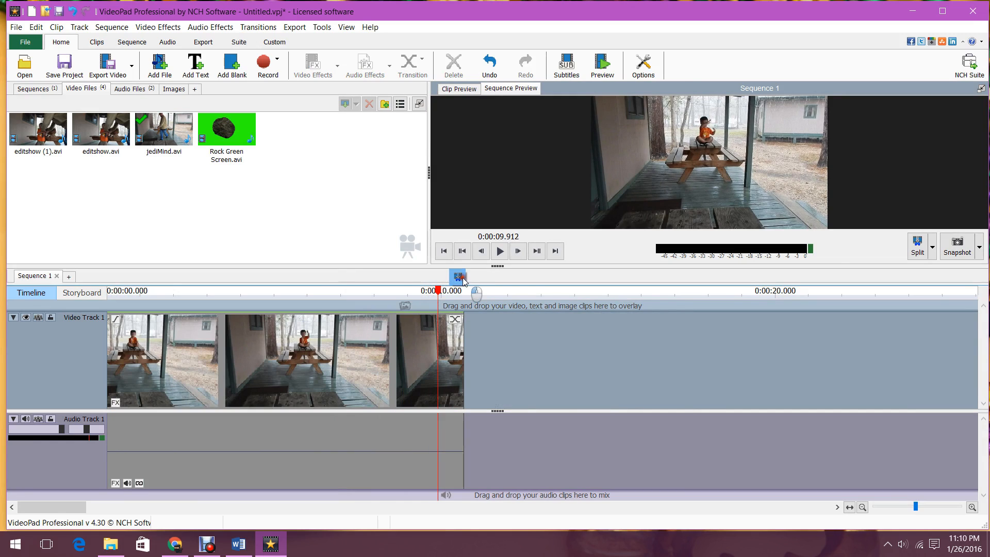
left_click(460, 279)
left_click(451, 353)
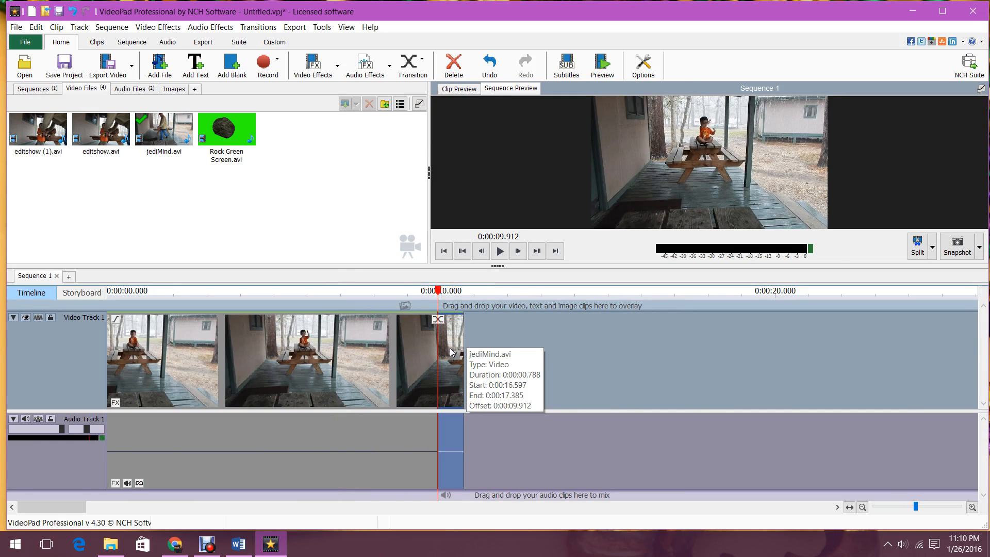
key("Delete")
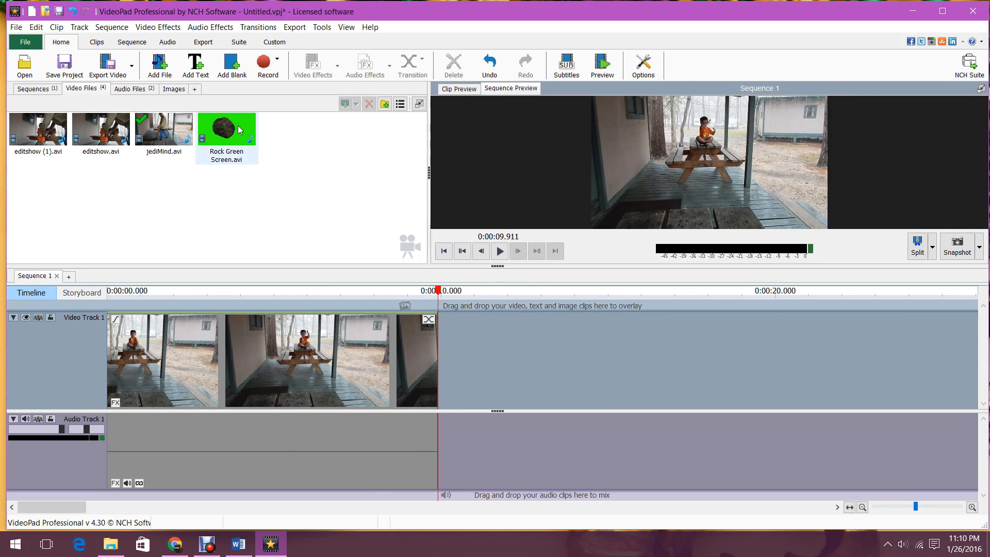
Step: Overlay Rock Green Screen.avi above the jediMind.avi clip, starting shortly after its beginning, and check the frame at 0:00:02.980
mouse_move(239, 129)
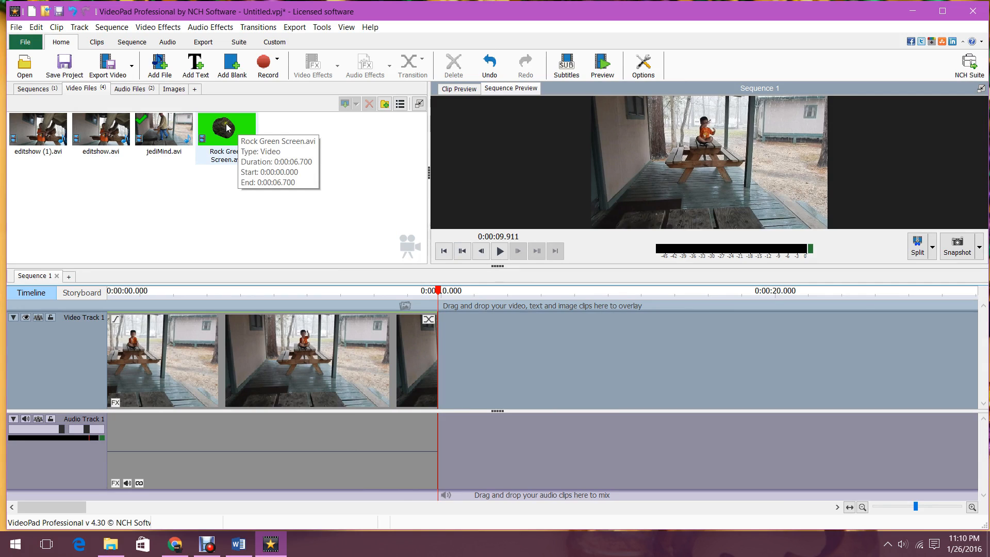
mouse_move(227, 127)
left_mouse_down()
mouse_move(245, 126)
mouse_move(230, 135)
mouse_move(169, 306)
mouse_move(133, 311)
left_mouse_up()
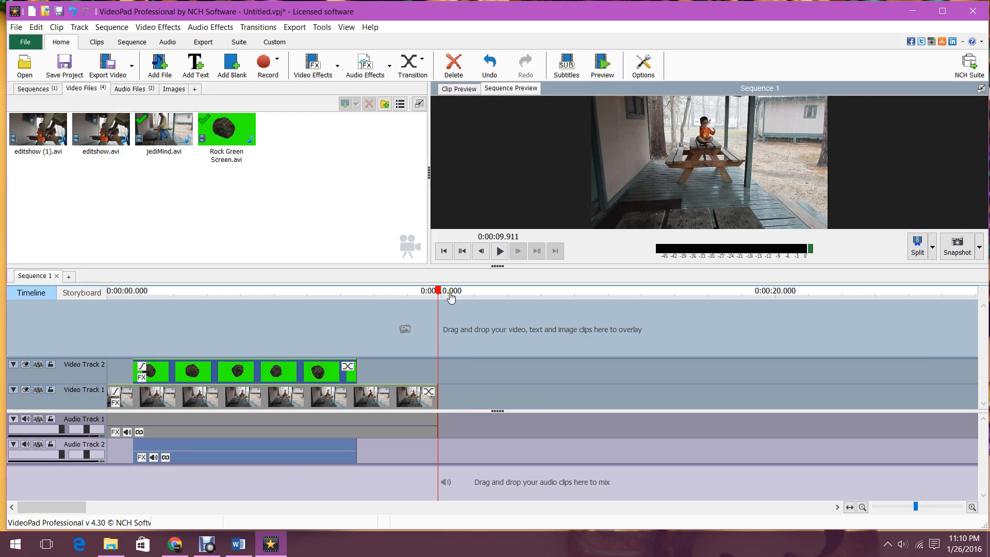
left_click_drag(439, 291, 206, 339)
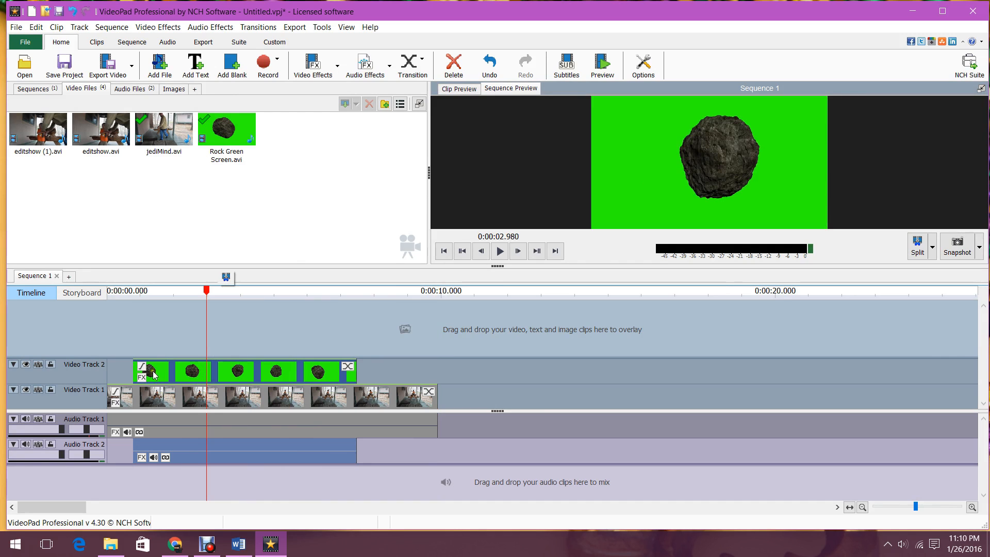
Step: Apply a Green Screen effect to the rock clip, keying out its sampled green background with Foreground at maximum, and check the composite
left_click(142, 378)
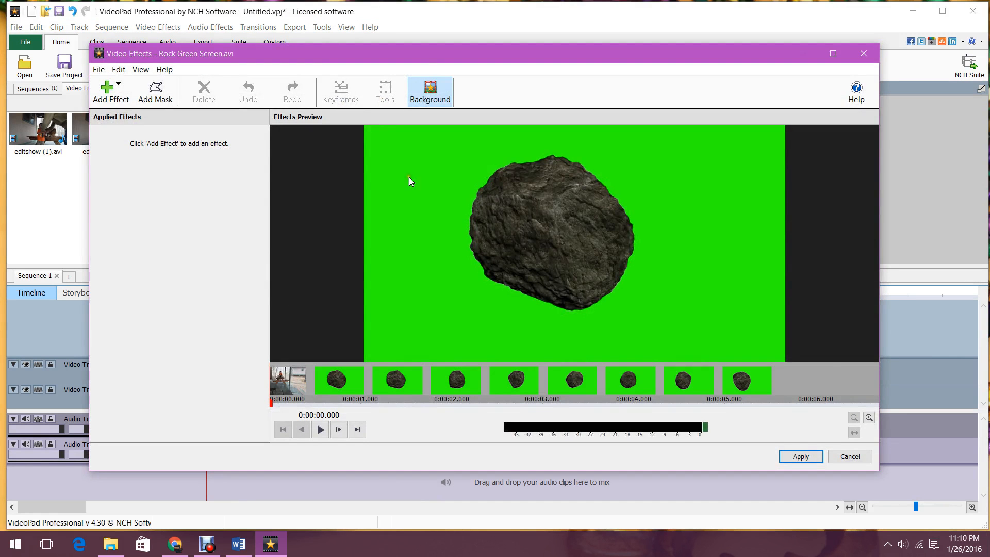
left_click(109, 91)
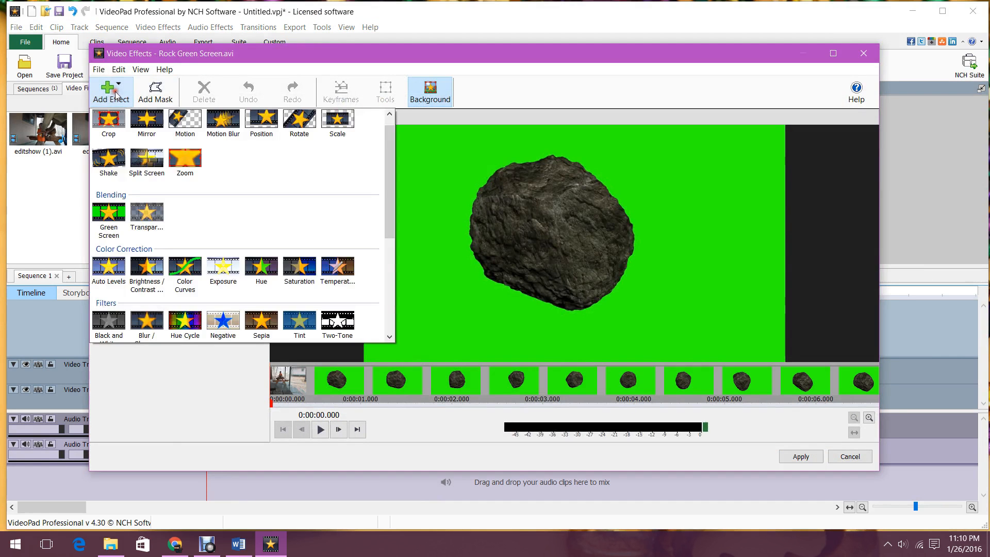
left_click(115, 216)
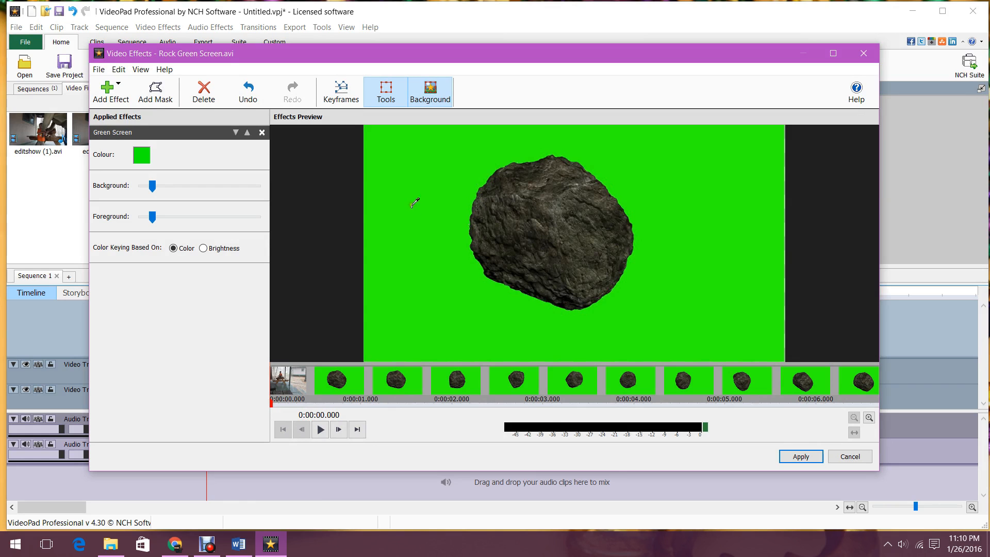
left_click(417, 208)
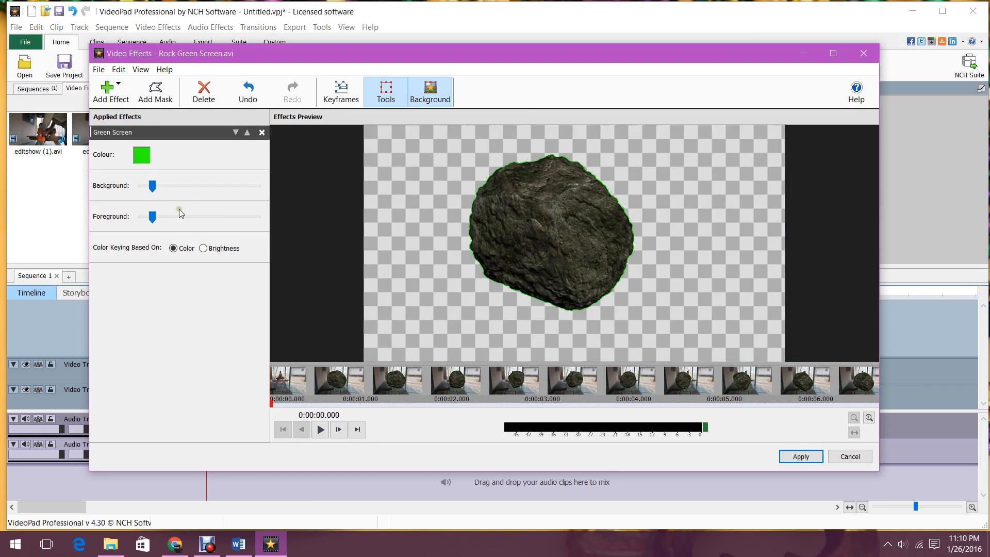
left_click_drag(153, 220, 159, 220)
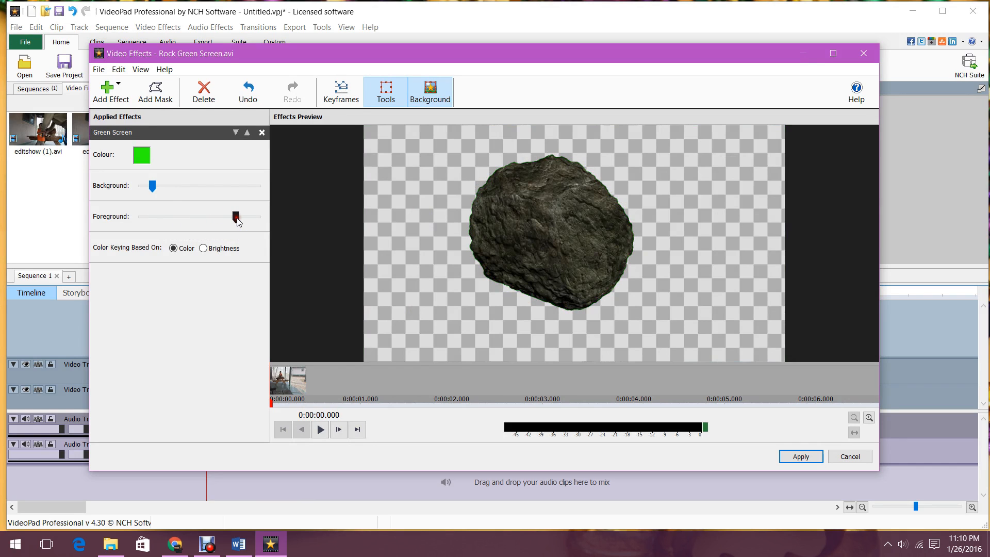
left_click_drag(235, 217, 260, 219)
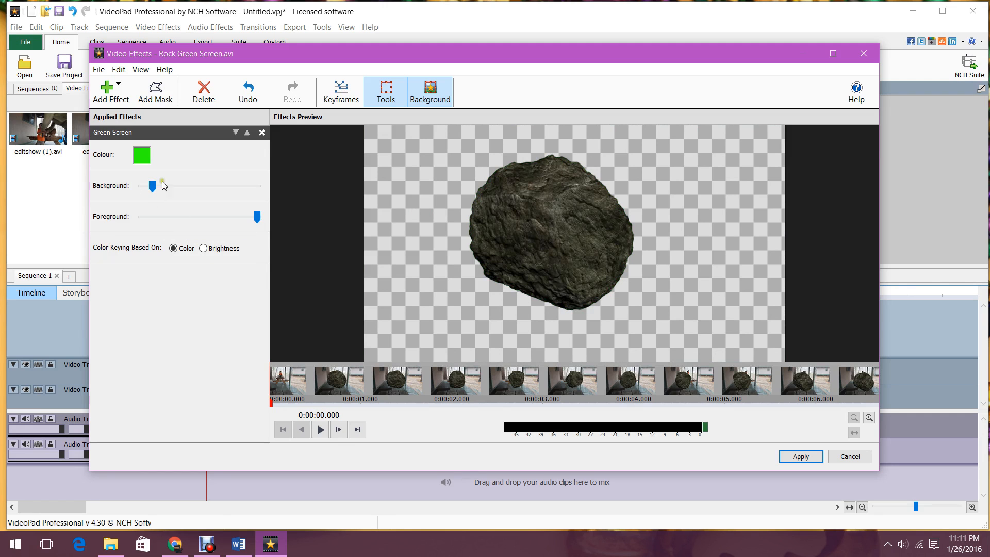
left_click(801, 458)
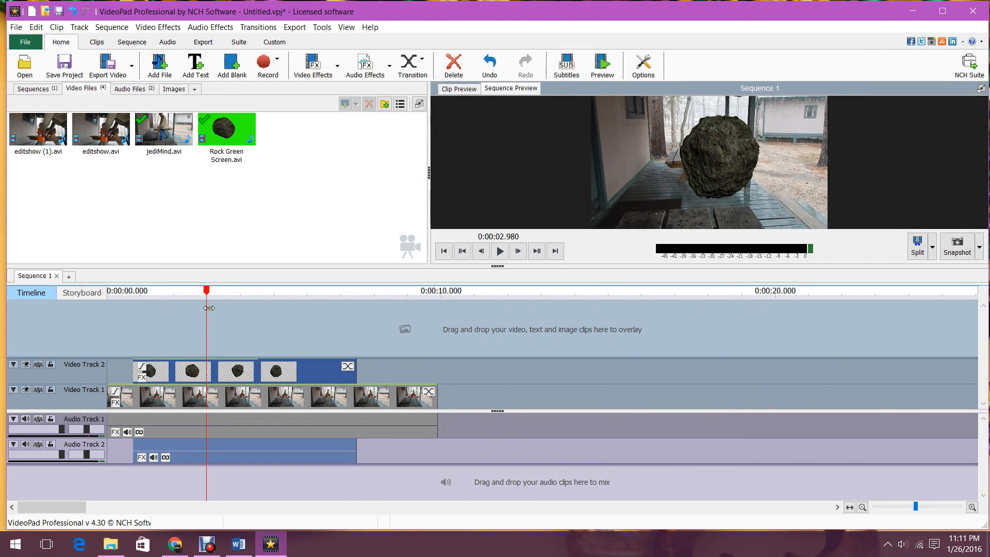
left_click_drag(209, 308, 242, 335)
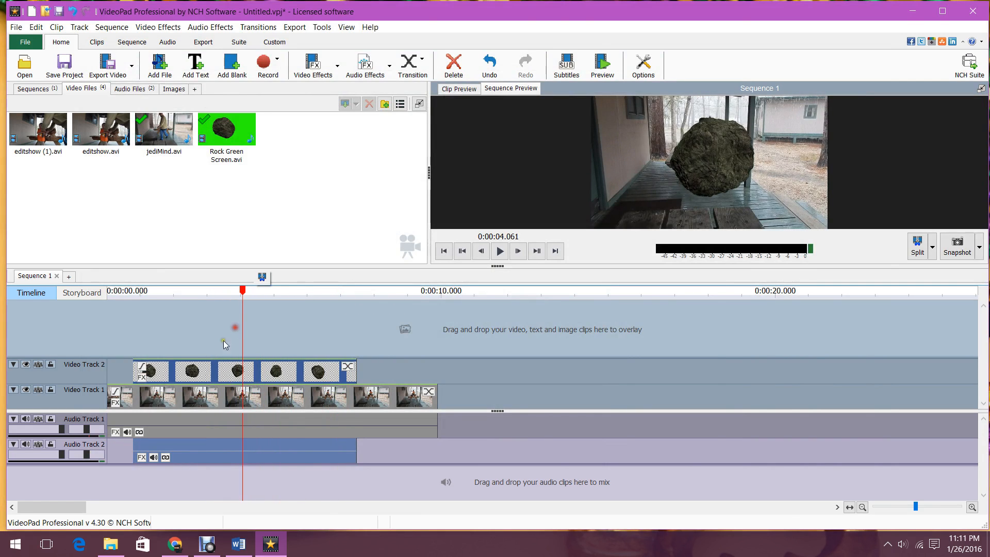
Step: Add a Scale effect to the rock clip and set both its width and height to 50%
left_click(142, 378)
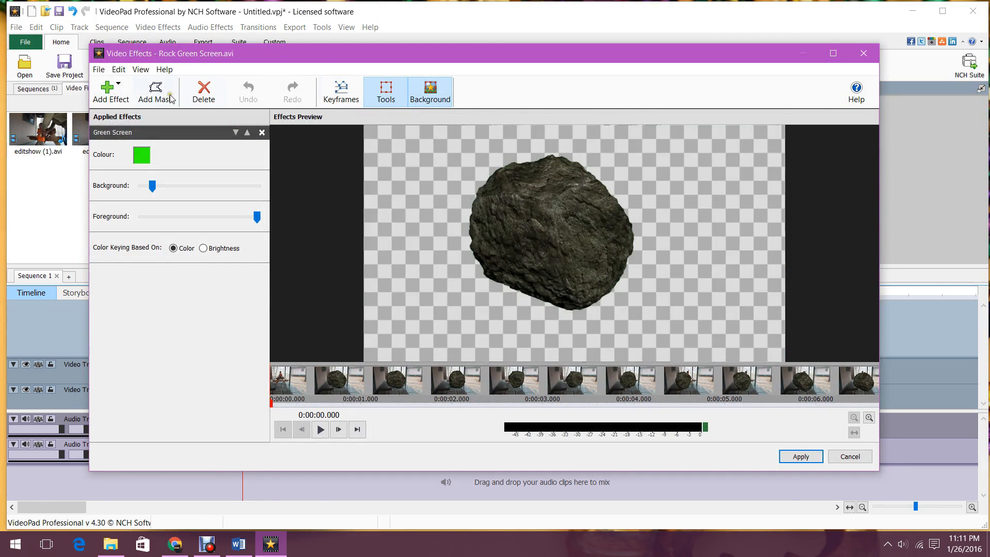
left_click(123, 97)
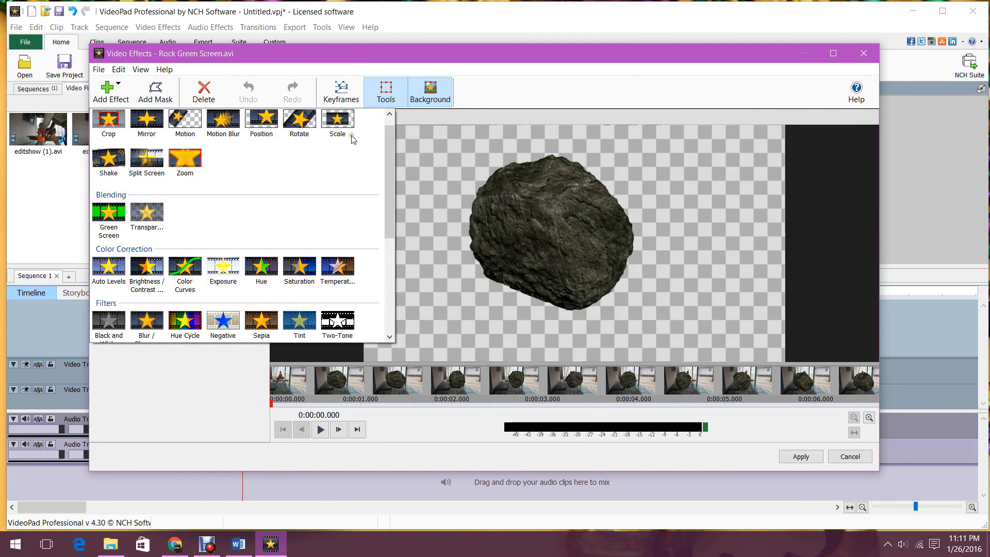
left_click(338, 123)
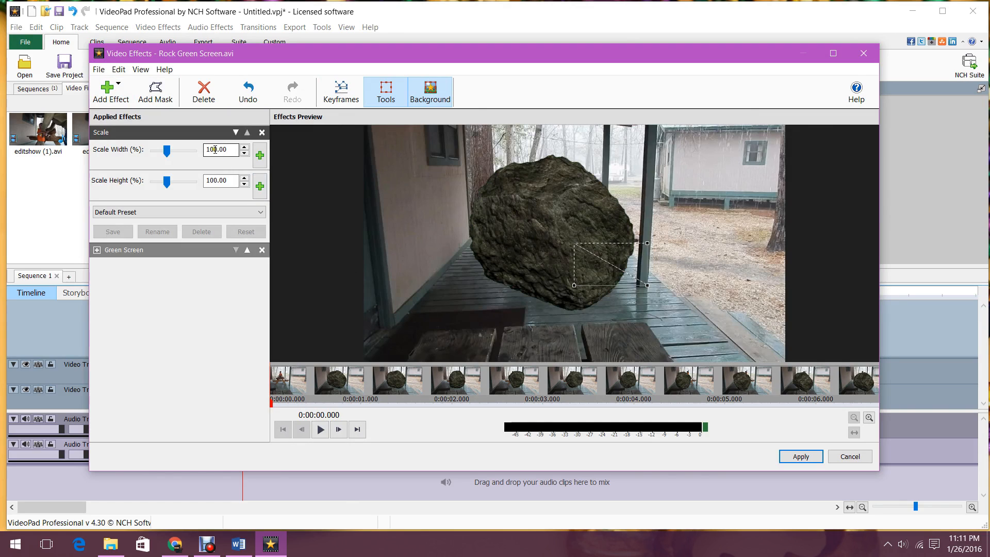
left_click_drag(214, 149, 199, 151)
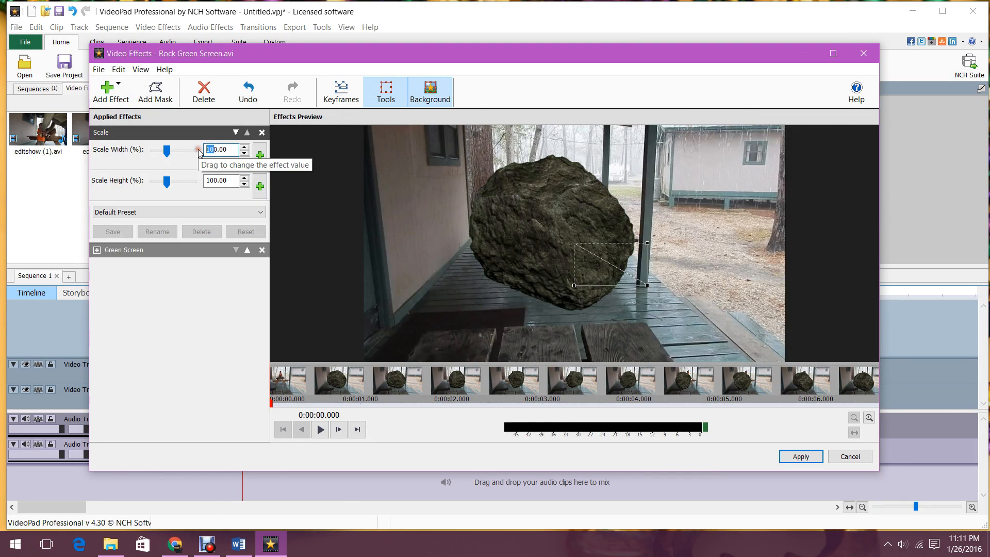
type("300")
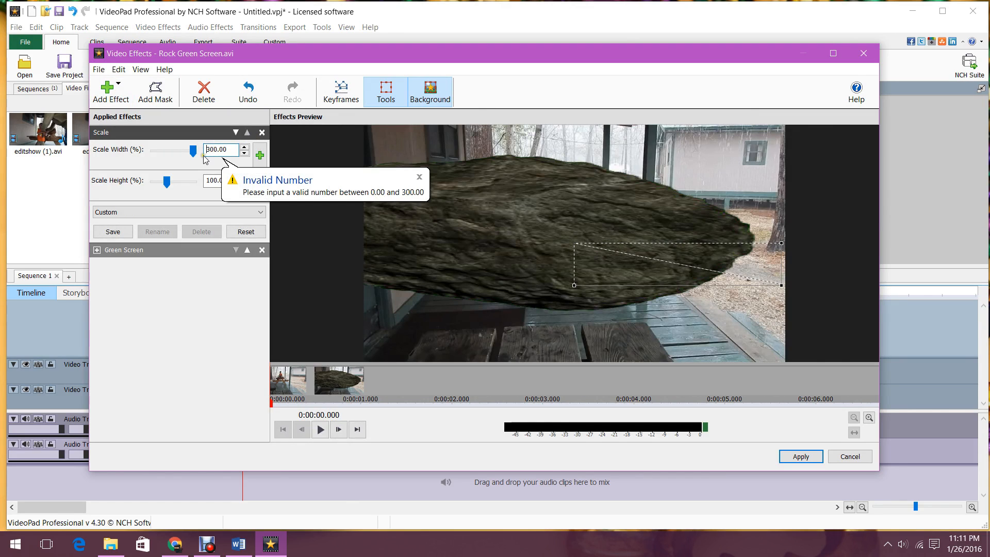
left_click_drag(214, 149, 206, 151)
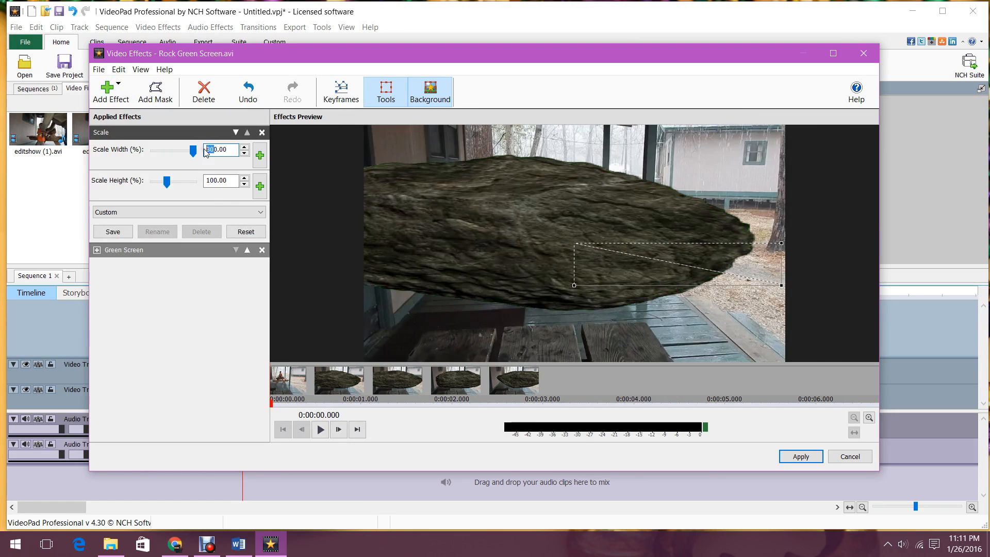
type("5")
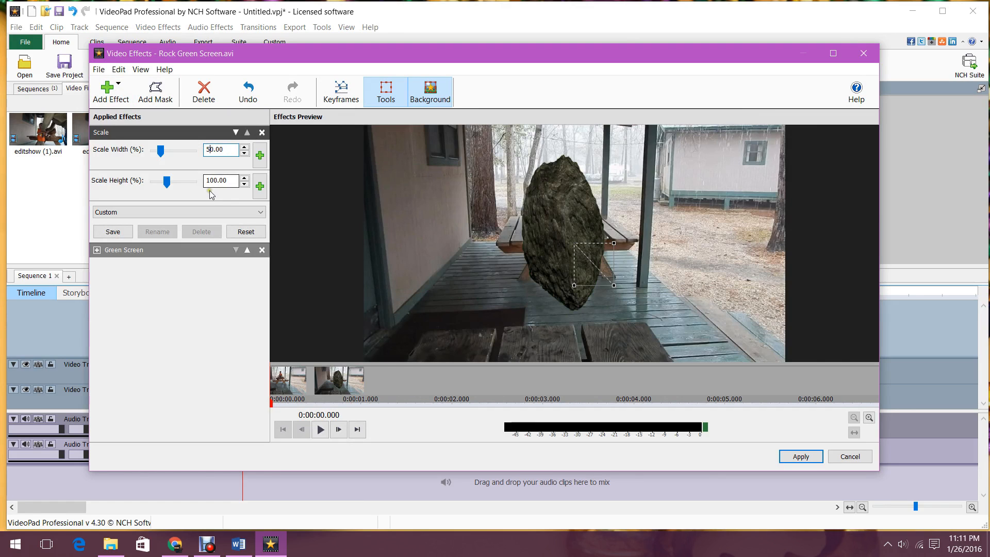
left_click_drag(214, 180, 201, 181)
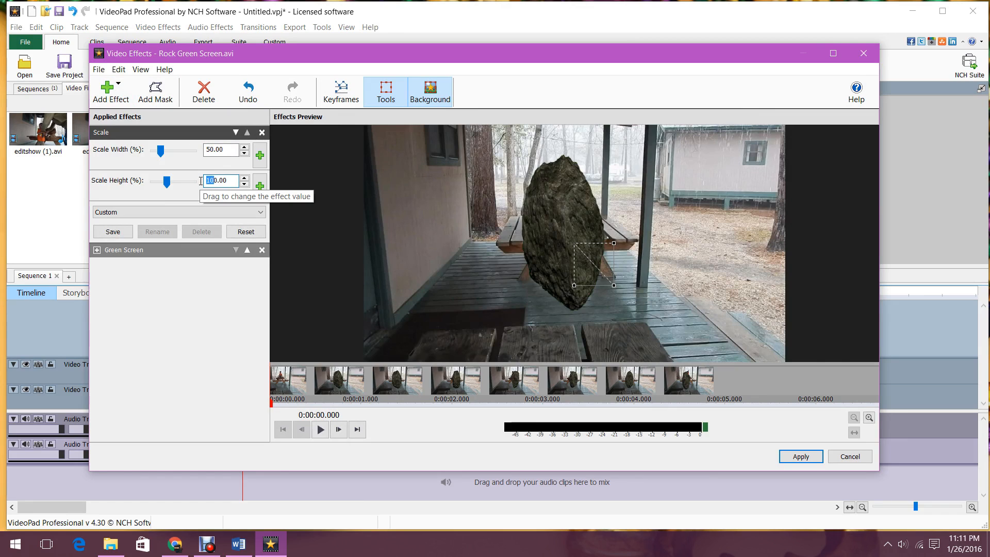
type("5")
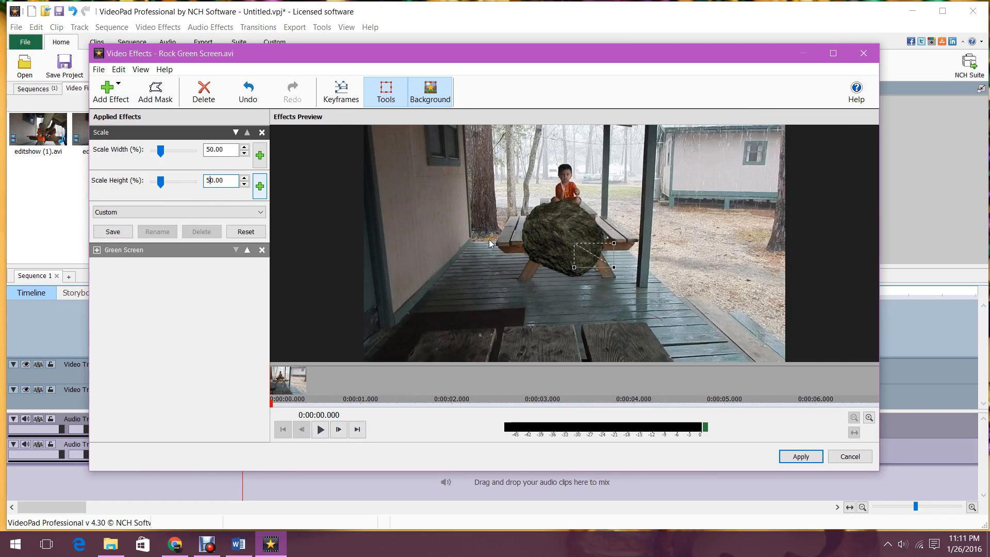
Step: Add a Shadow effect to the rock clip with distance 0.250 and blurriness 63.54, and apply the clip's effects
left_click(108, 93)
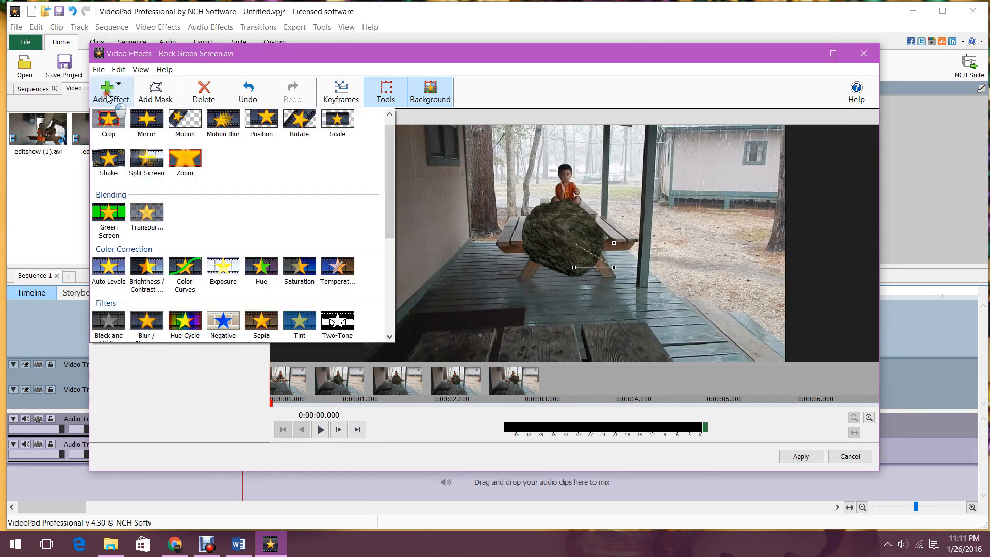
scroll(106, 268, "down", 5)
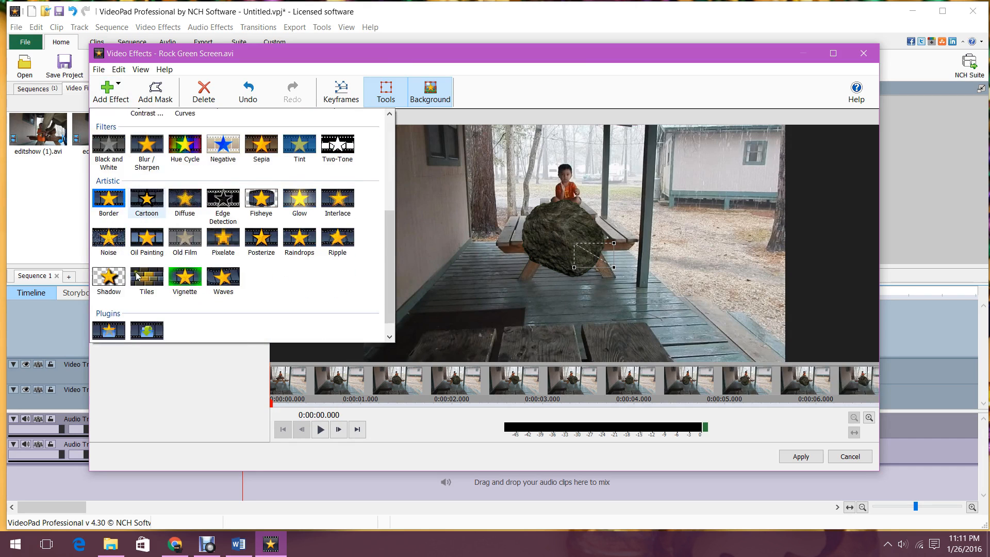
left_click(106, 264)
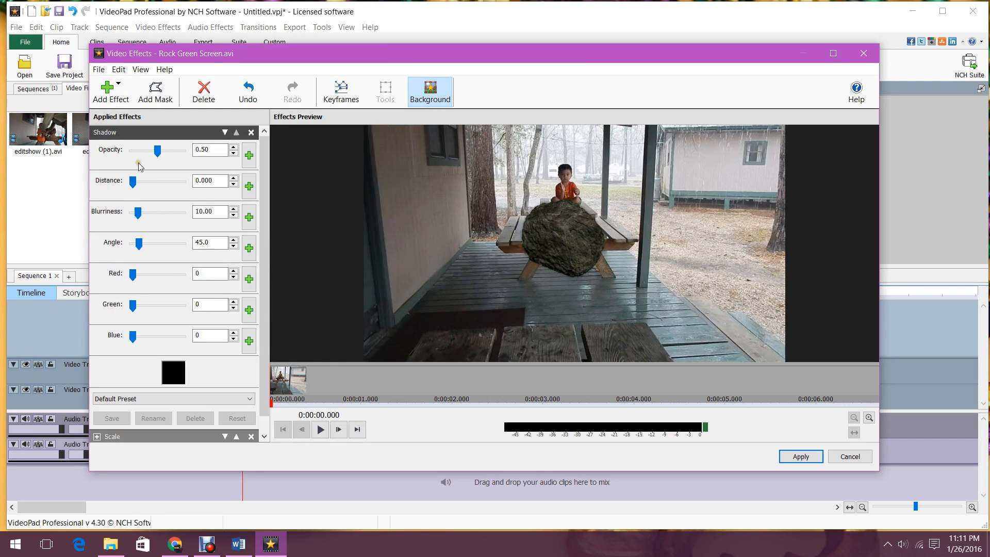
left_click_drag(134, 181, 147, 181)
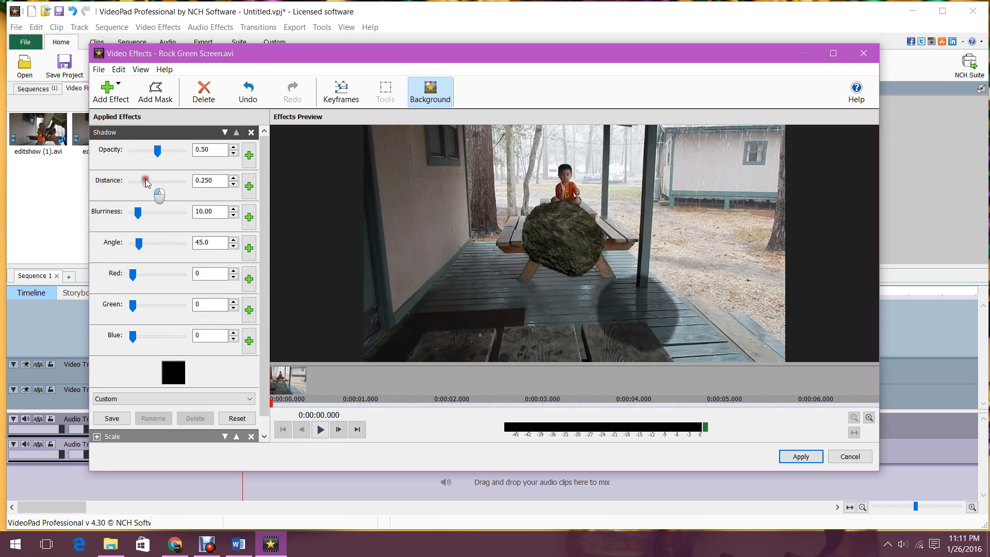
left_click_drag(139, 212, 164, 217)
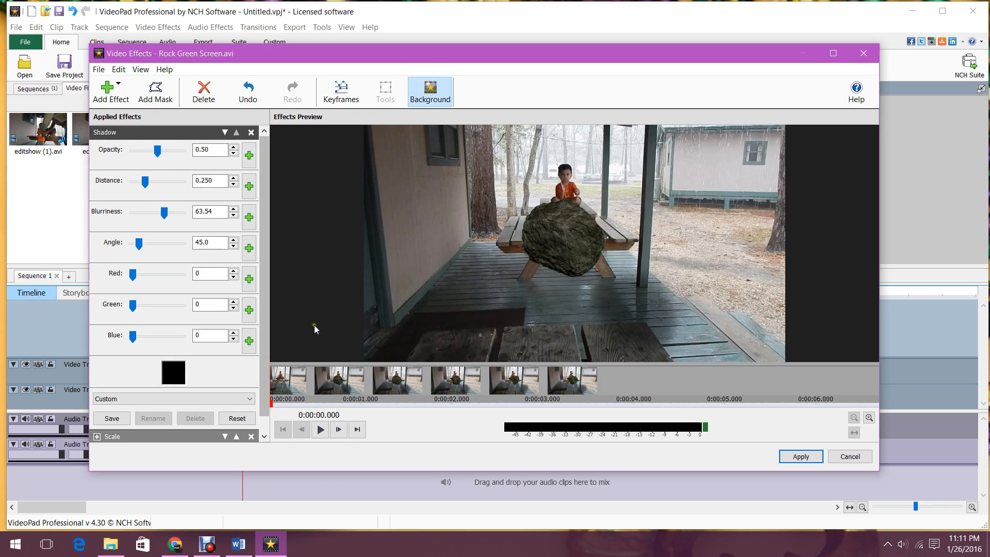
left_click(799, 457)
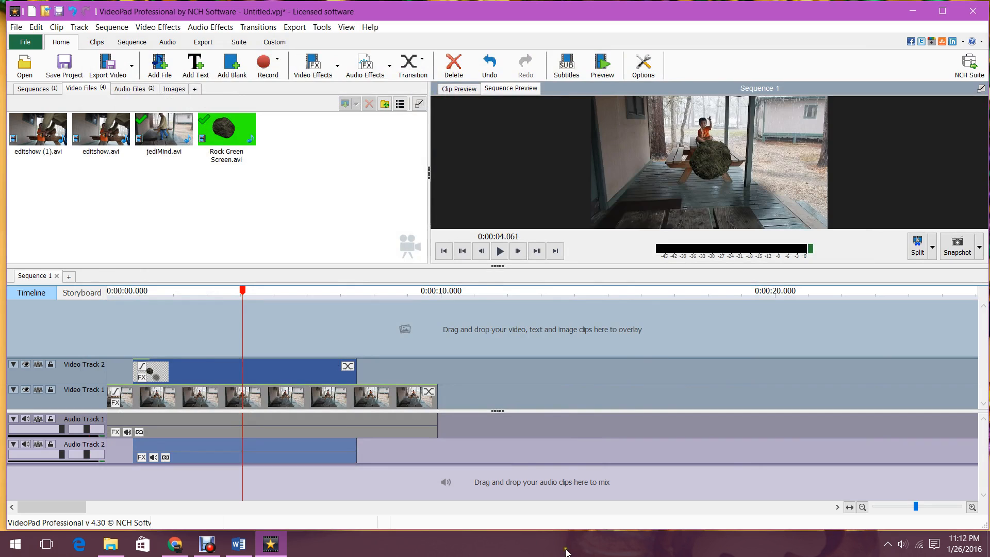
Step: Trim the start and end of the jediMind.avi clip so it spans exactly the same time as the rock clip
left_click_drag(242, 293, 134, 303)
left_click_drag(115, 390, 136, 398)
left_click_drag(133, 294, 325, 326)
left_click_drag(411, 408, 333, 416)
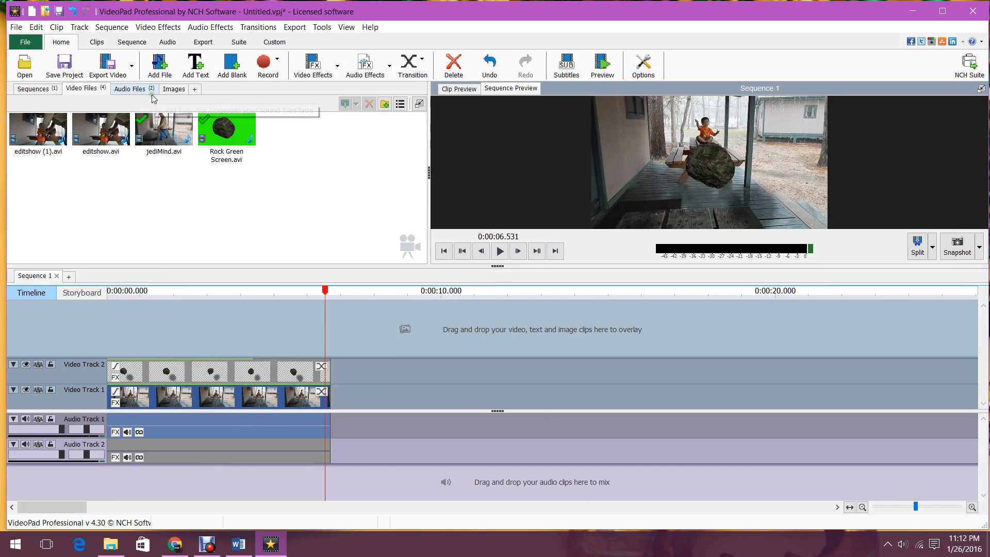
Step: Place the Mystic_Chanting audio file on a new audio track at the start of the sequence
left_click(129, 89)
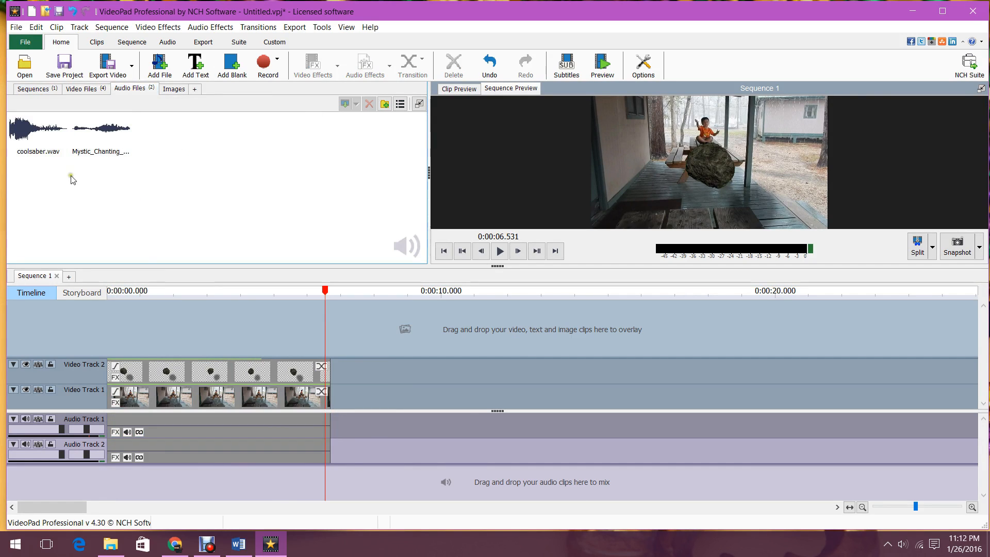
left_click(105, 141)
left_click_drag(105, 142, 123, 480)
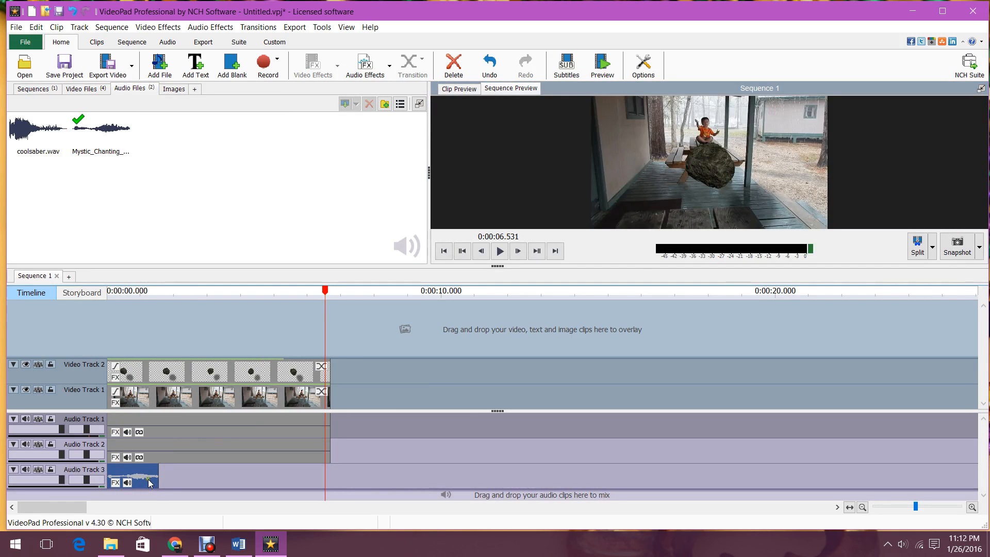
Step: Add coolsaber.wav twice in a row after the chanting clip and trim the second copy to the end of the video
left_click_drag(325, 297, 401, 311)
left_click_drag(38, 131, 165, 483)
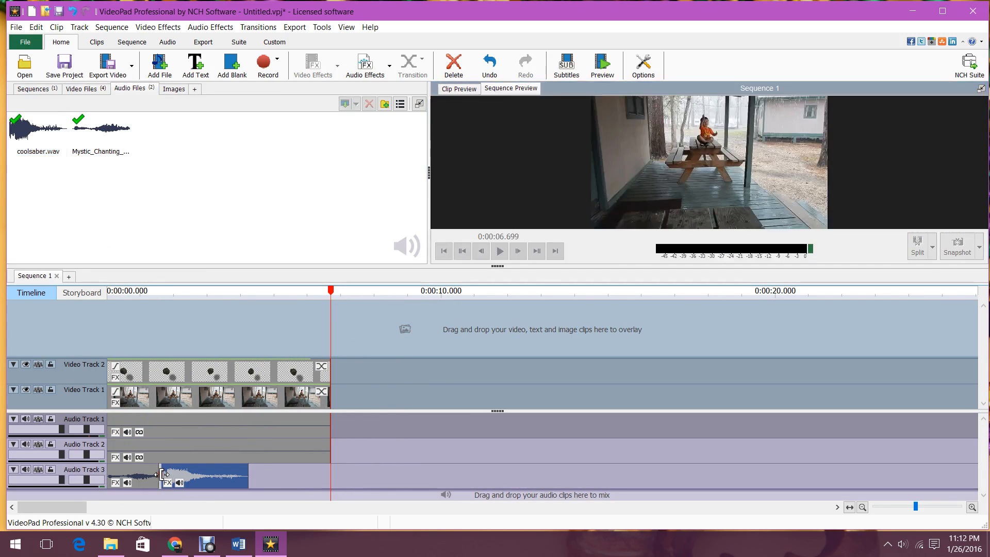
left_click_drag(32, 133, 247, 484)
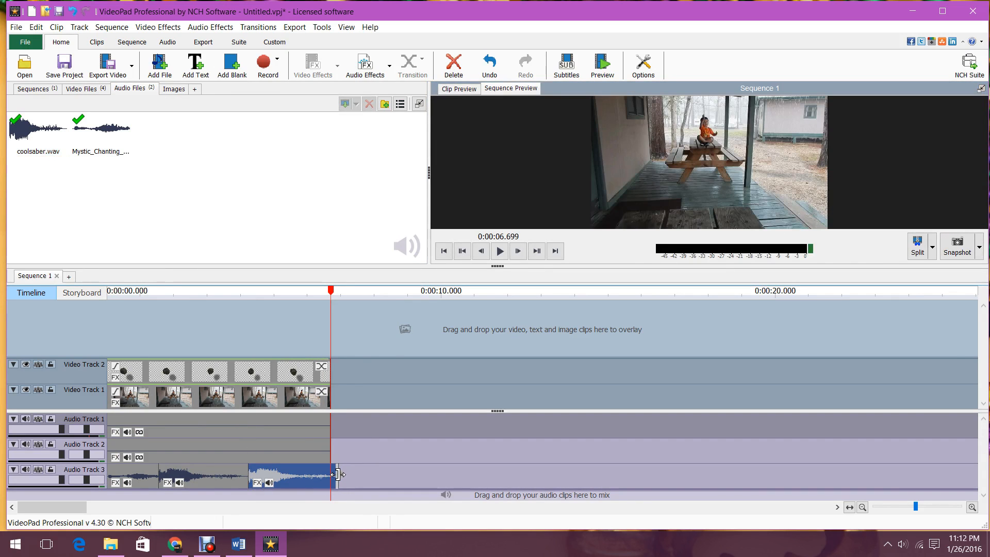
left_click_drag(337, 474, 332, 474)
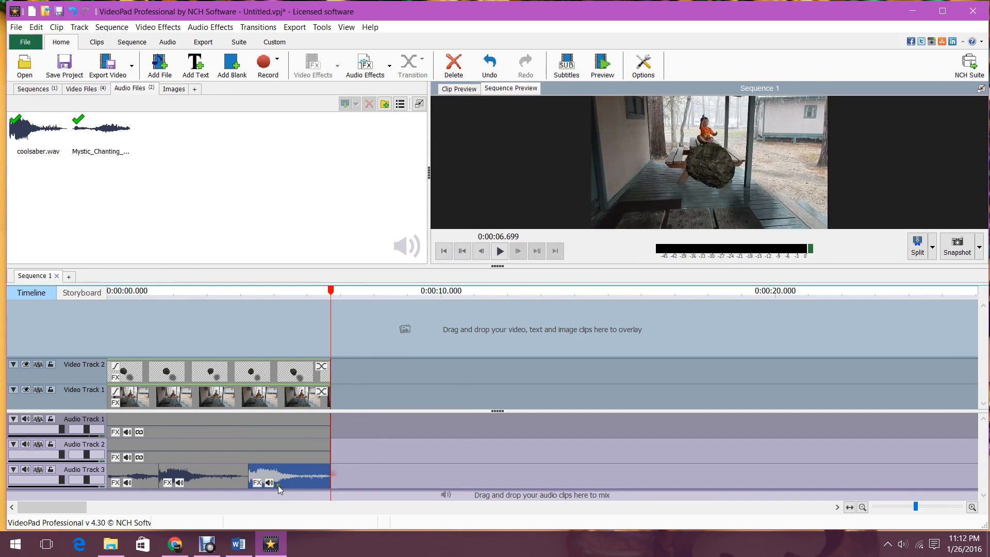
Step: Reverse the first coolsaber.wav clip on Audio Track 3
right_click(204, 480)
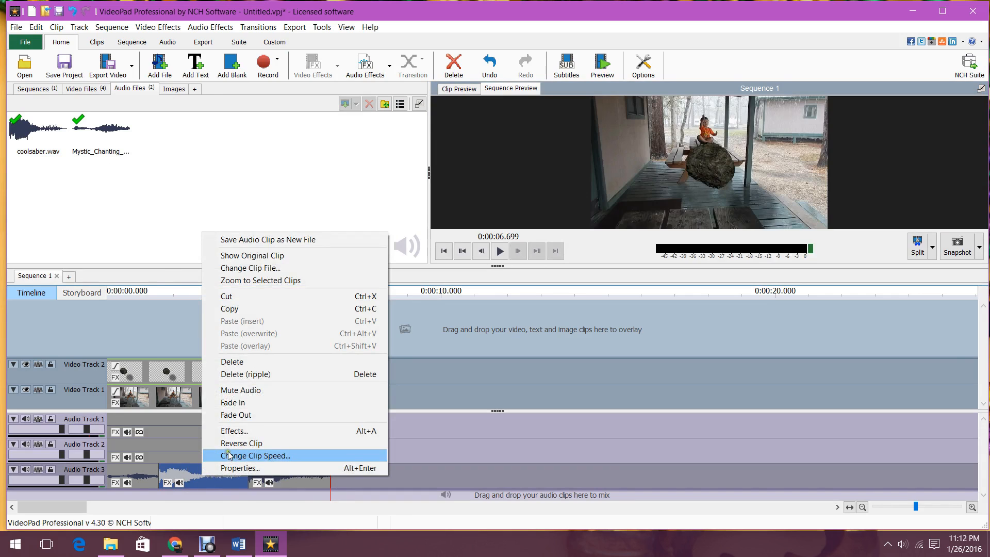
right_click(184, 476)
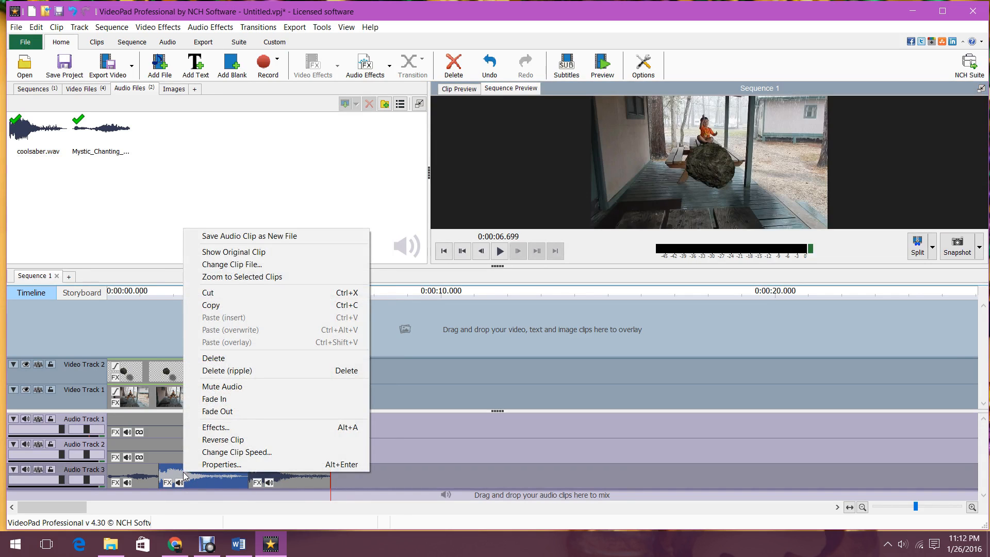
left_click(223, 440)
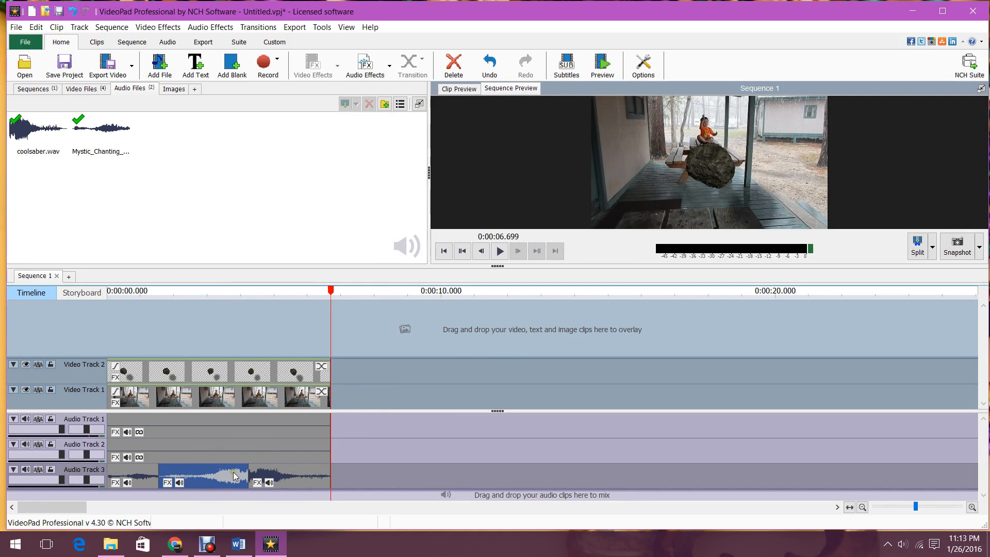
Step: Delete both coolsaber.wav clips from Audio Track 3
key("Delete")
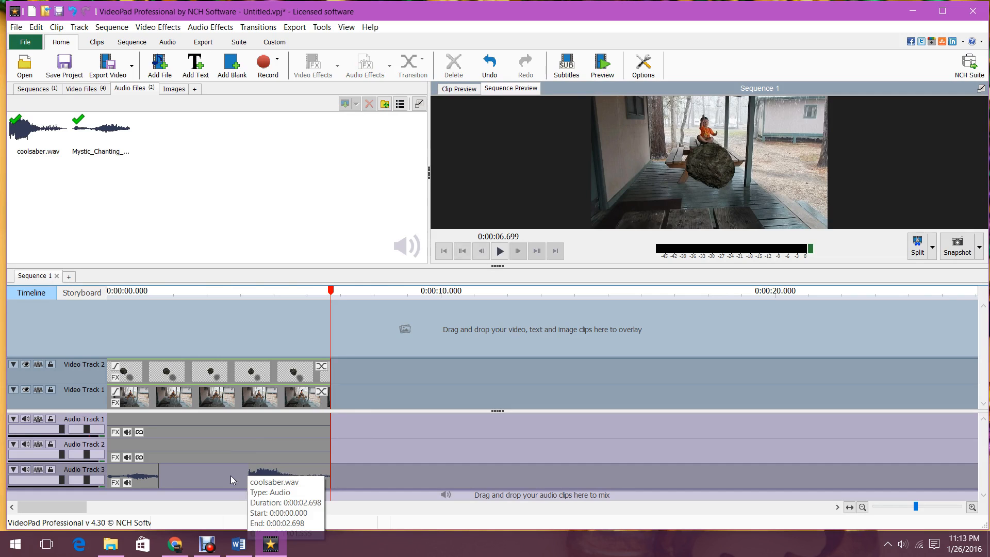
left_click(287, 480)
key("Delete")
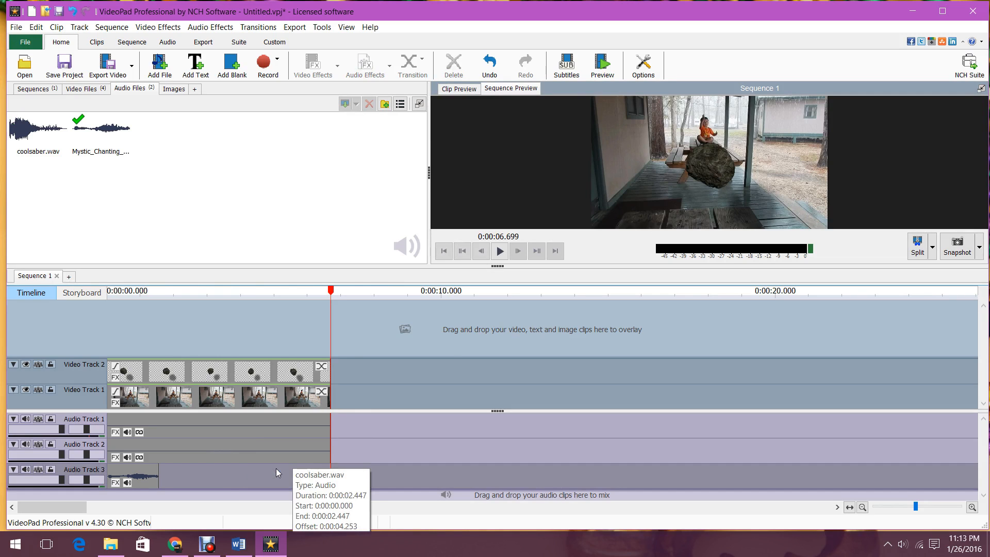
Step: Add three more copies of the Mystic_Chanting audio end to end after the first one on Audio Track 3
left_click_drag(101, 130, 160, 479)
left_click_drag(101, 133, 213, 479)
left_click_drag(106, 126, 263, 479)
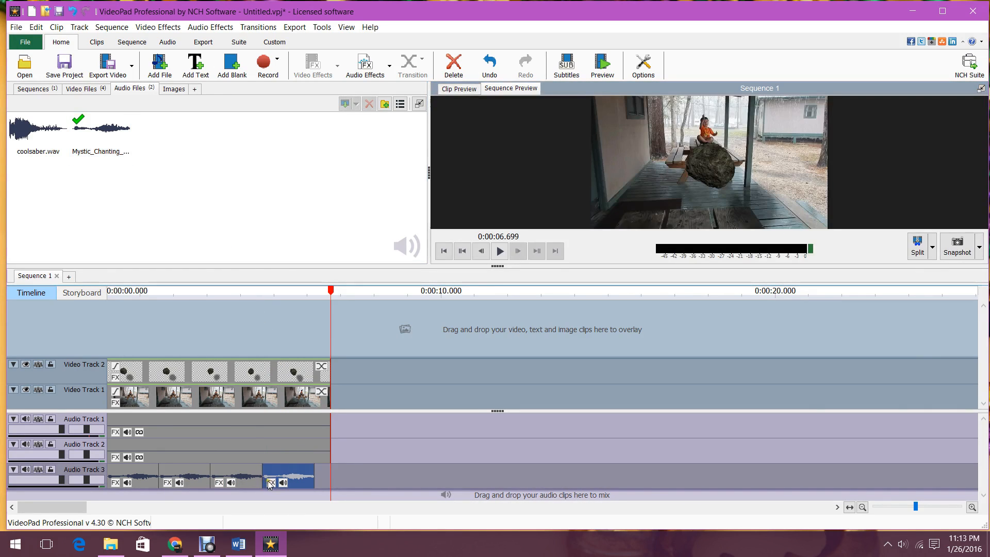
Step: Reverse the second and fourth Mystic_Chanting clips on Audio Track 3
right_click(180, 475)
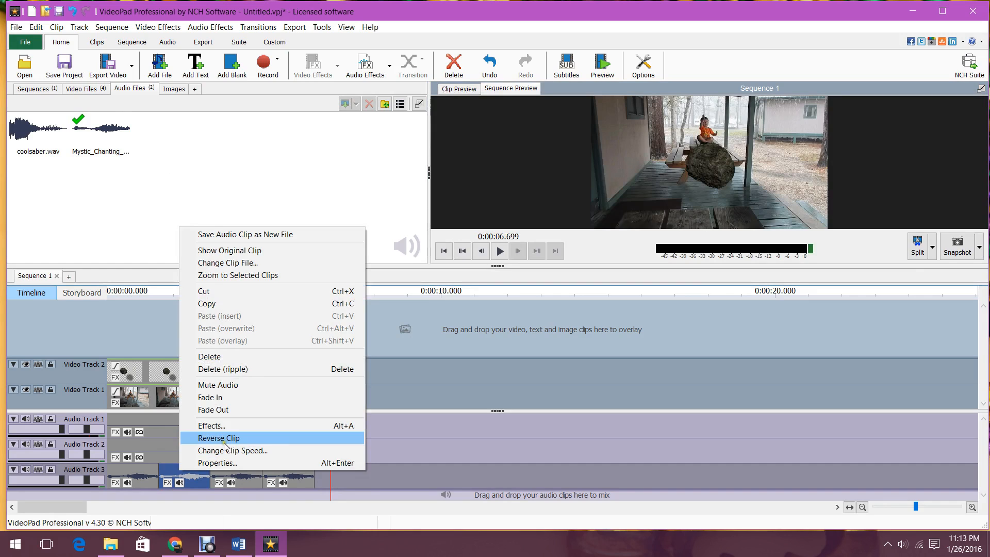
left_click(225, 439)
right_click(284, 473)
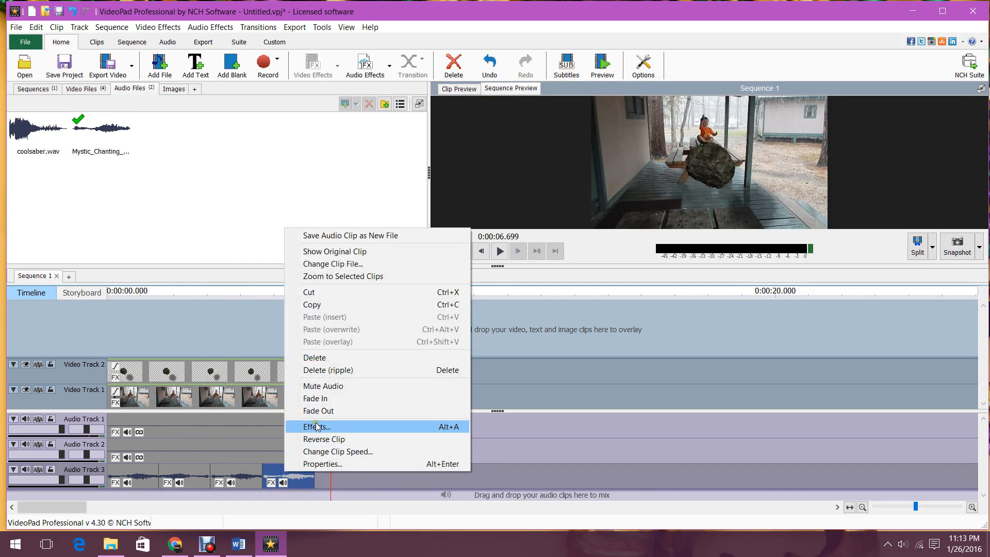
left_click(327, 439)
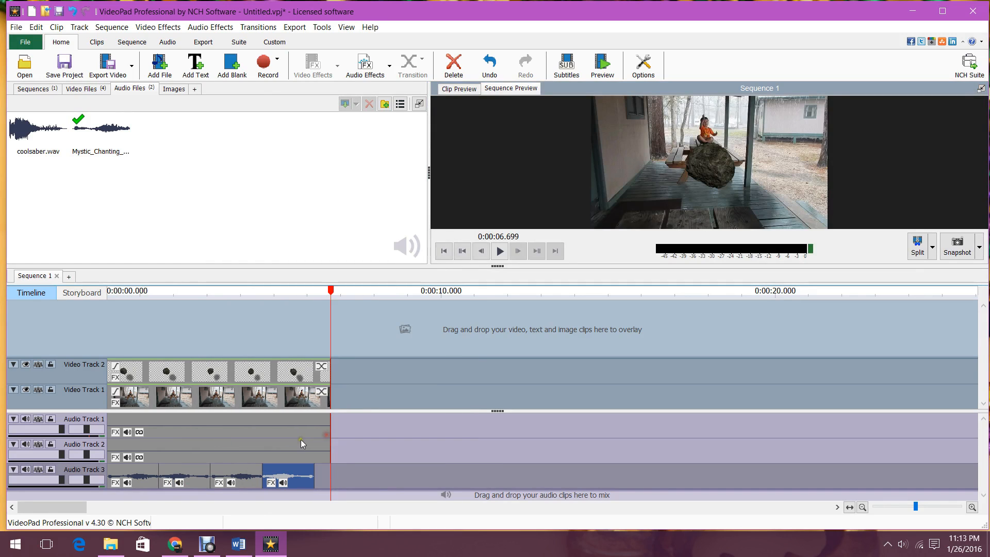
Step: Play the sequence from the beginning in a detached preview window, replay it from the start, and close the window
left_click_drag(330, 293, 100, 330)
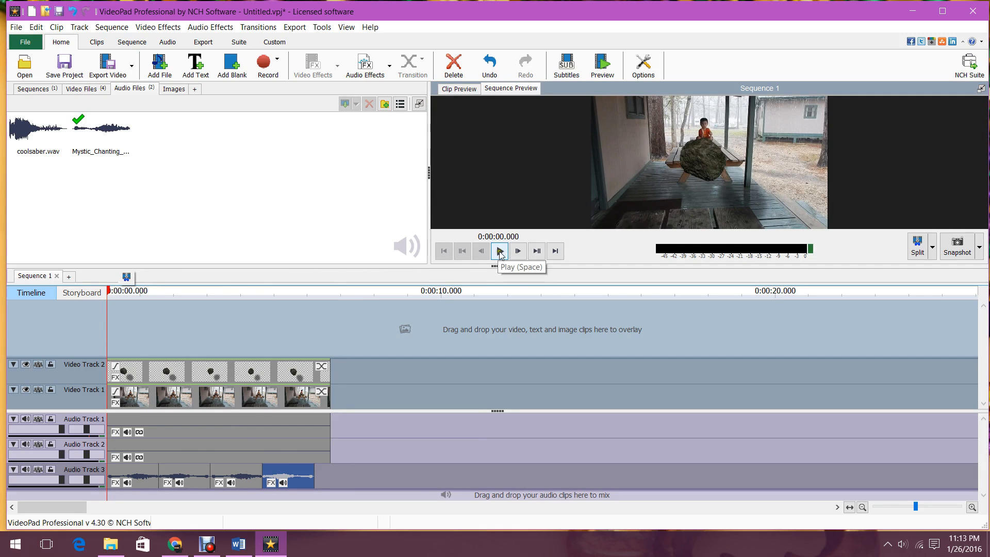
left_click(981, 91)
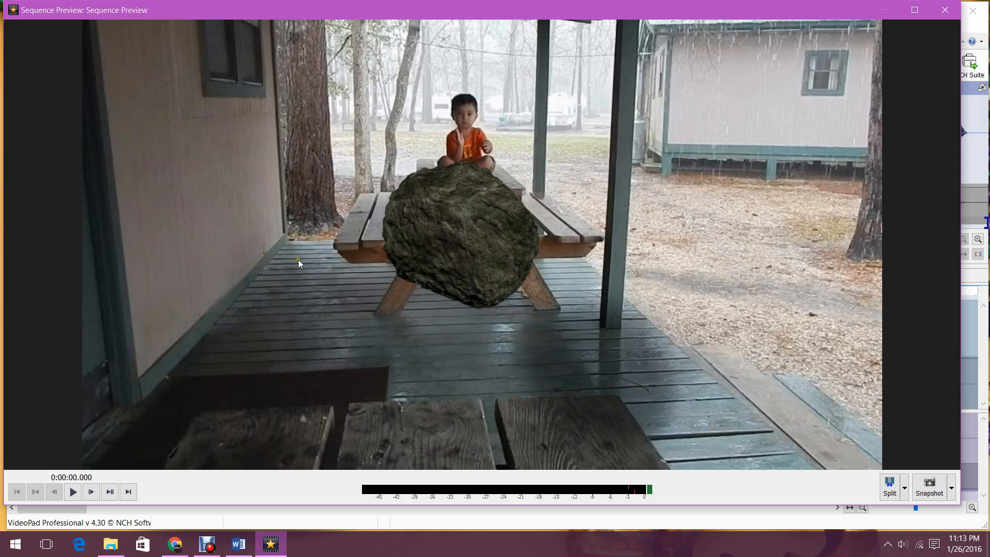
left_click(73, 492)
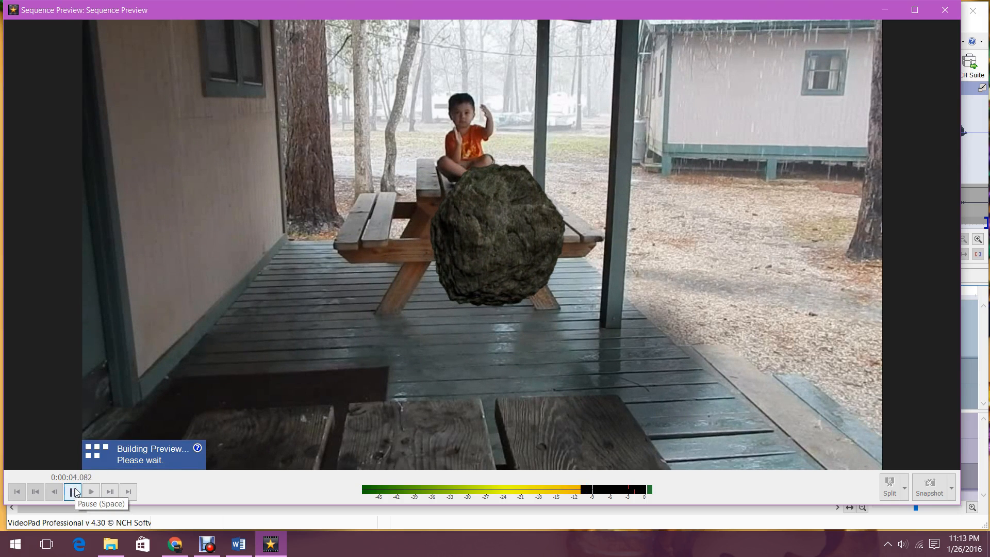
left_click(74, 492)
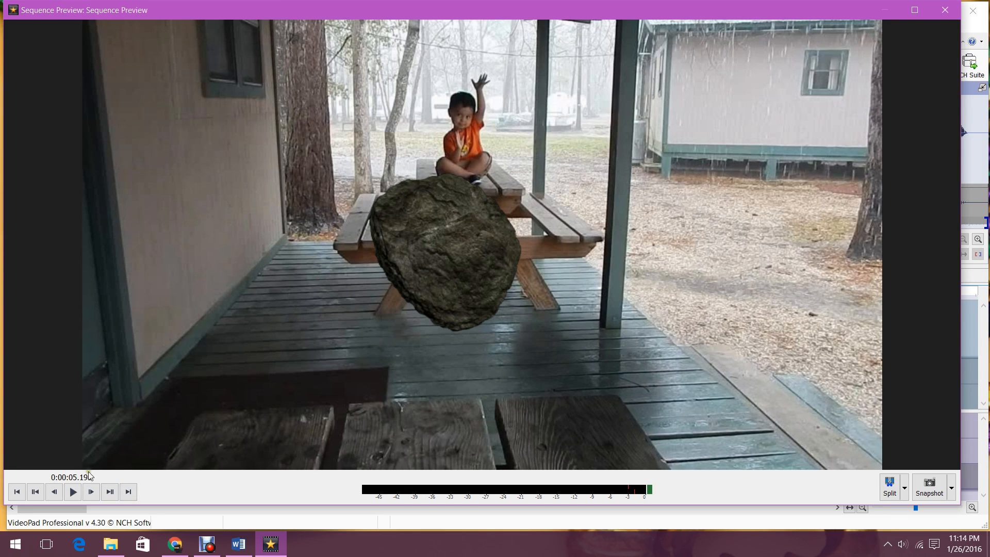
left_click(74, 493)
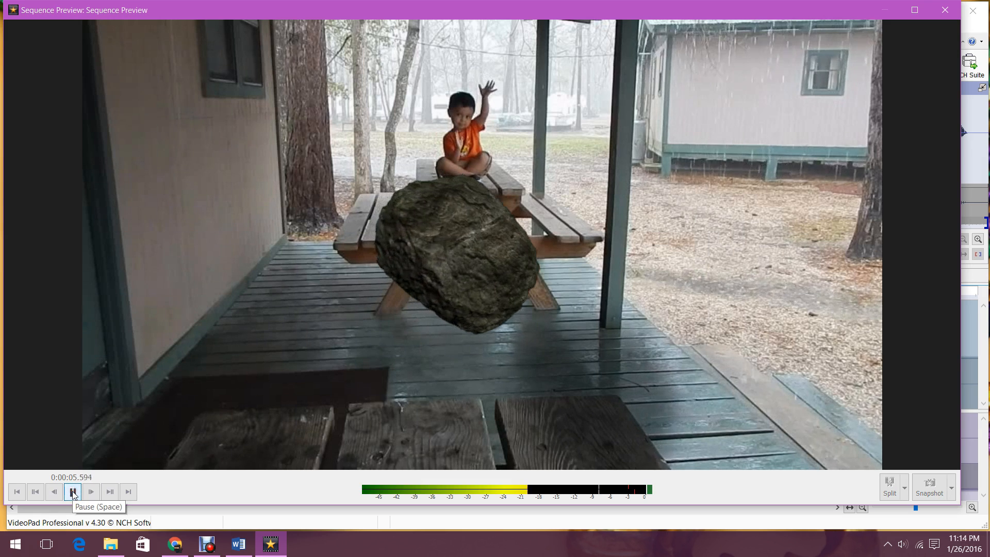
left_click(73, 494)
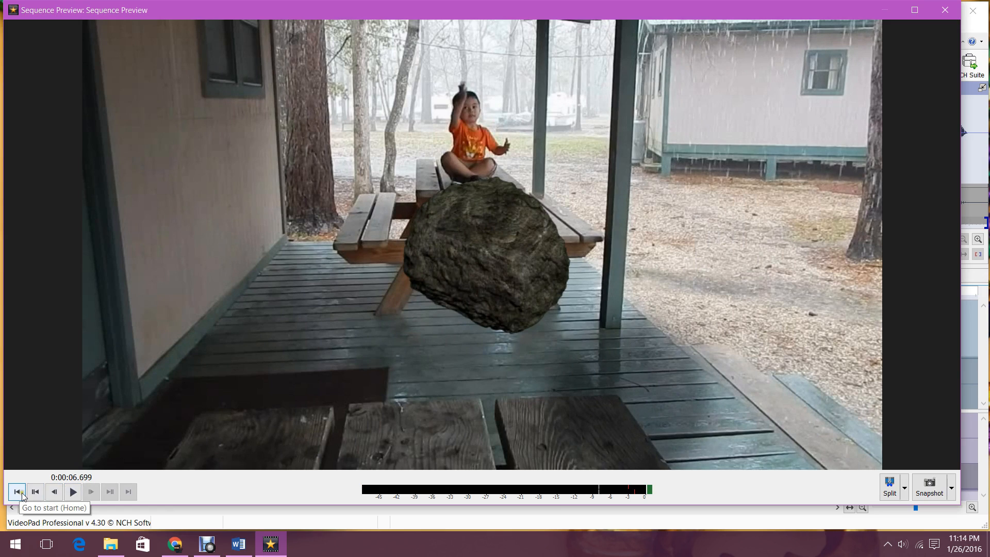
left_click(17, 492)
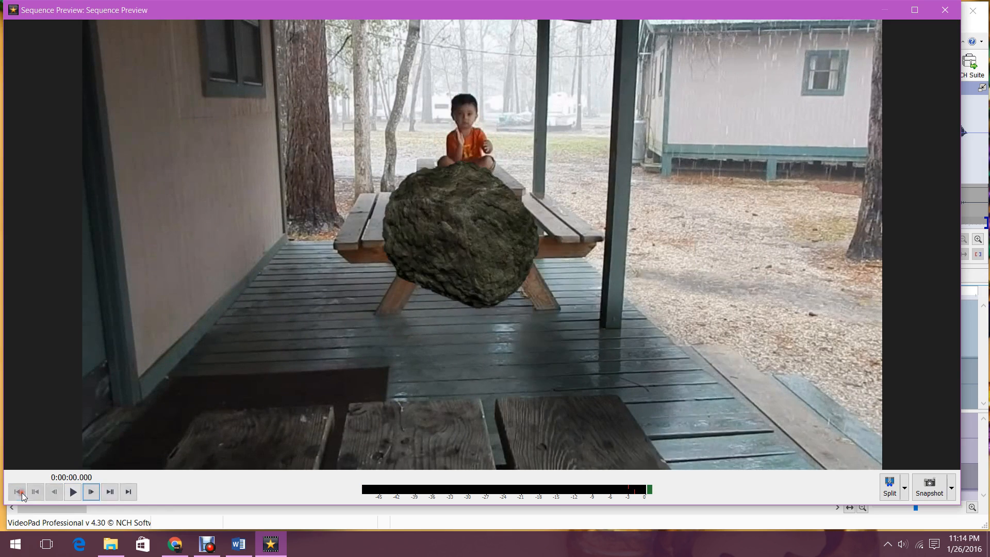
left_click(73, 493)
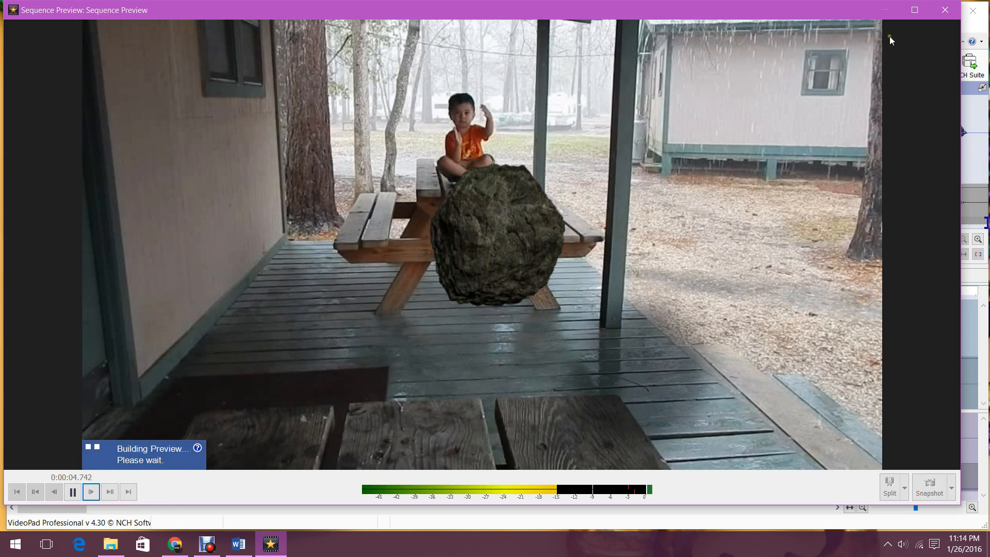
left_click(947, 11)
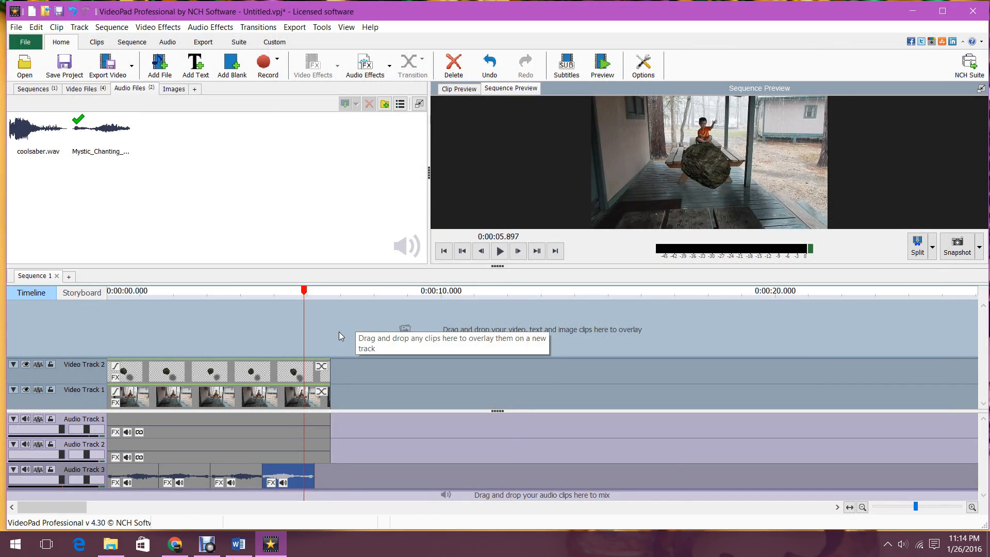
Step: Place the playhead at the end of the video clips, at 0:00:06.685
left_click(306, 292)
left_click_drag(306, 292, 343, 295)
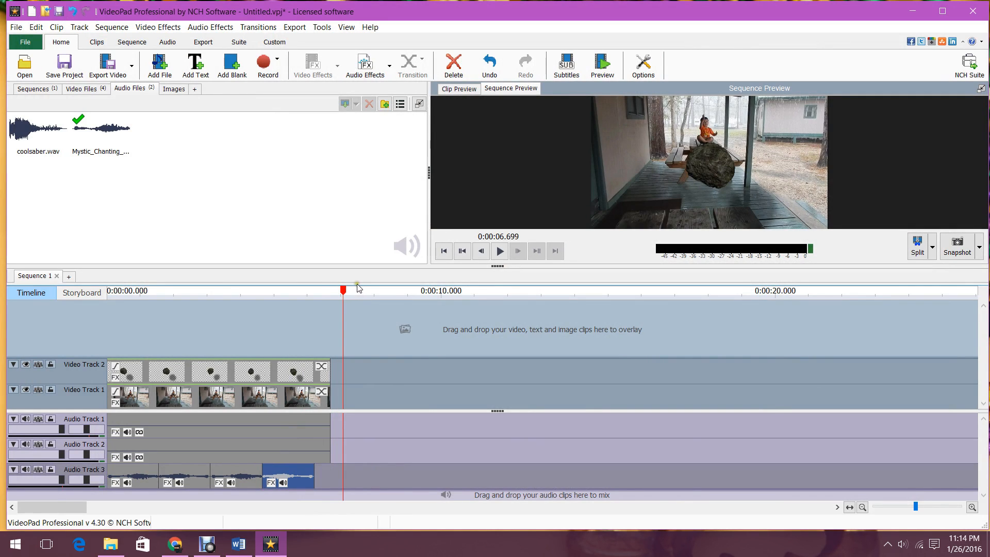
left_click_drag(343, 291, 333, 295)
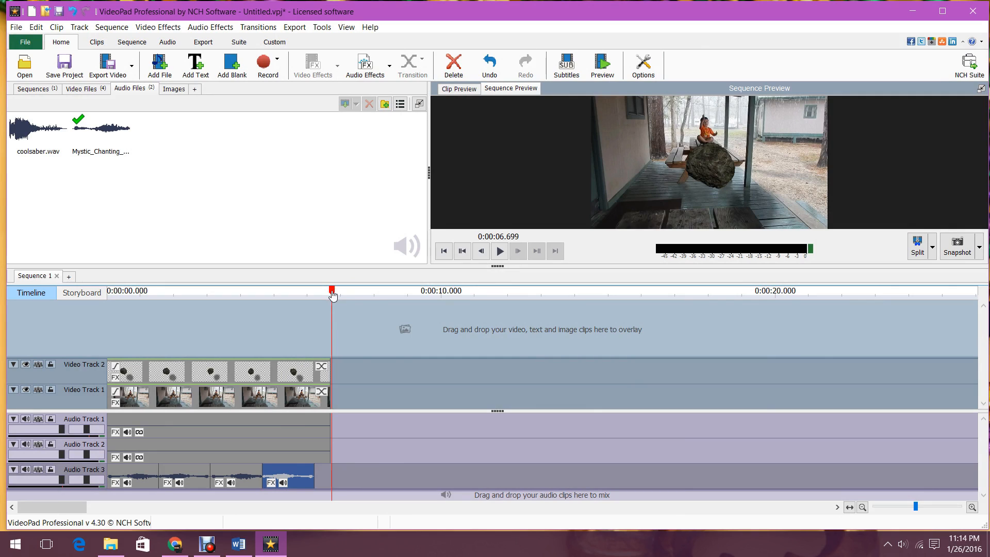
left_click_drag(332, 295, 331, 296)
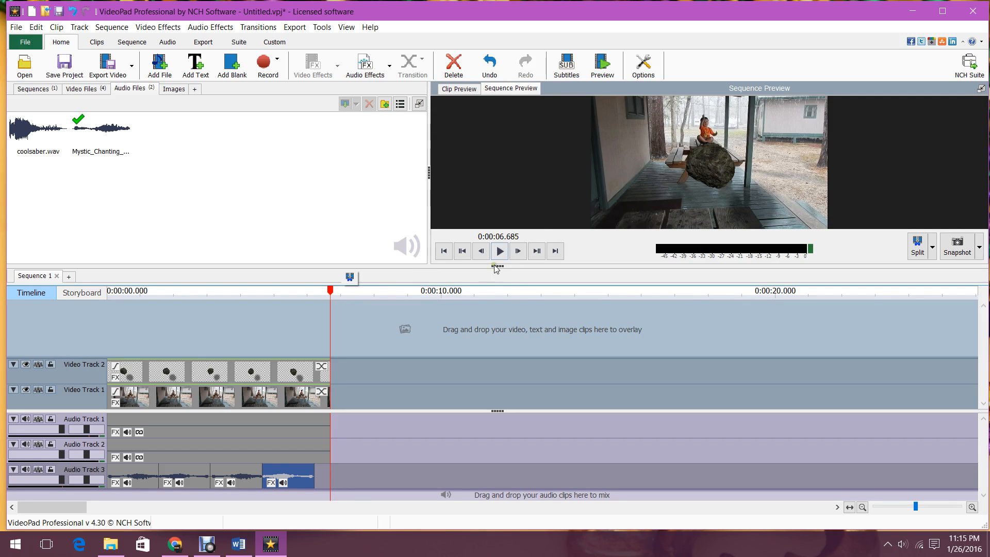
left_click(201, 550)
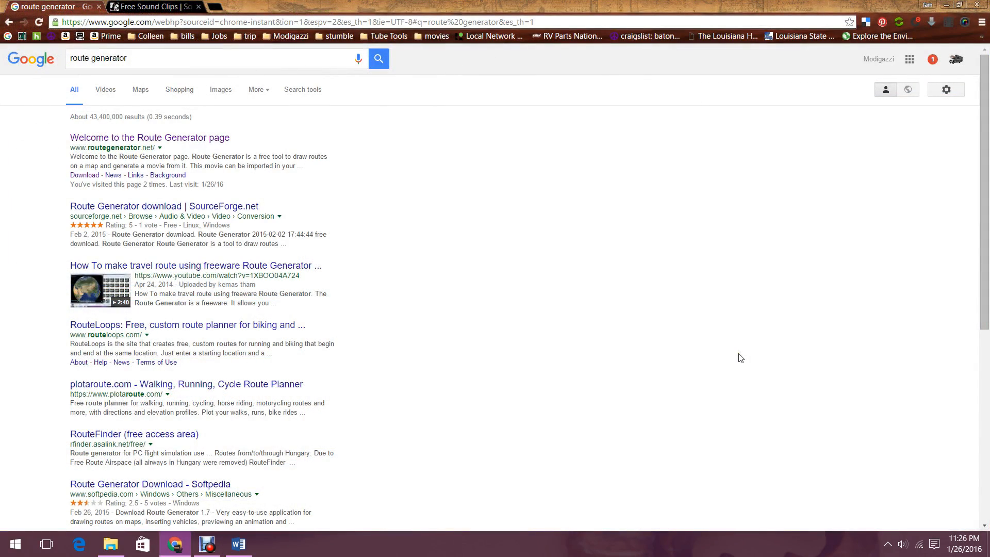
left_click(577, 308)
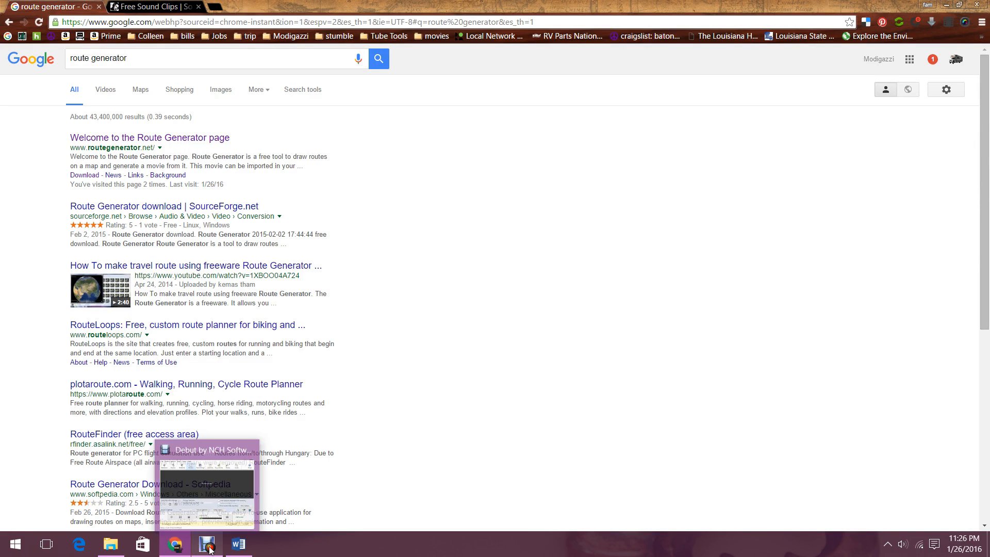
Step: Open the Welcome to the Route Generator page from the Google results for "route generator"
mouse_move(176, 549)
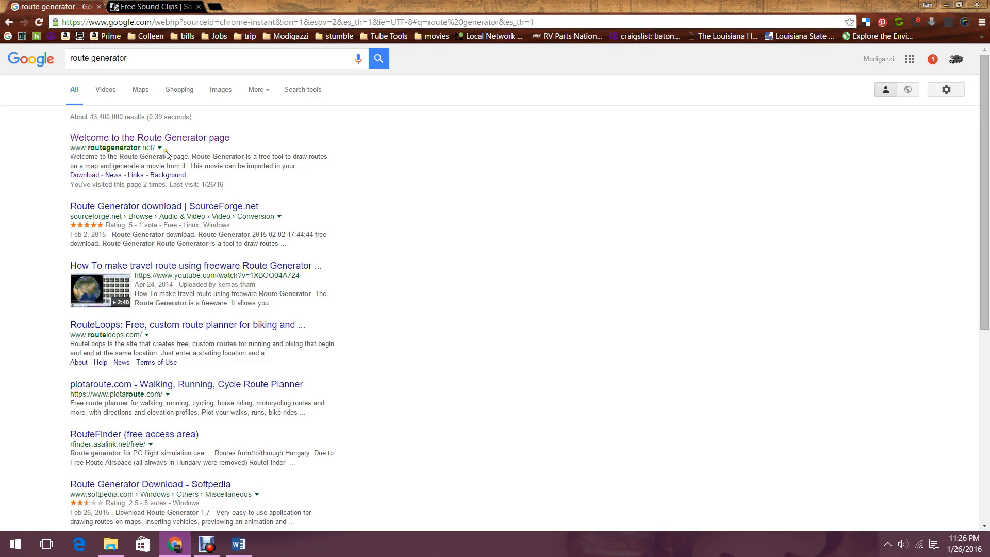
left_click(135, 57)
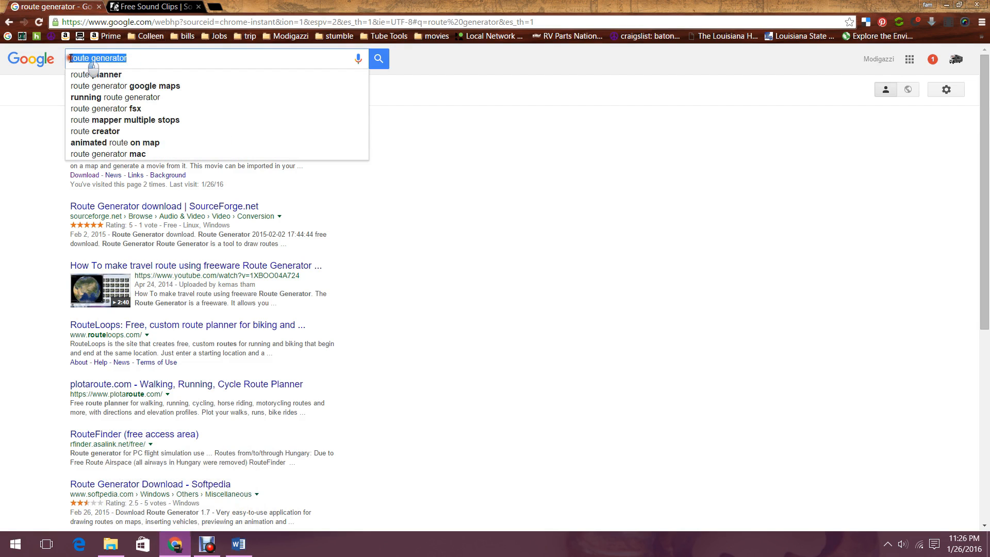
left_click(37, 126)
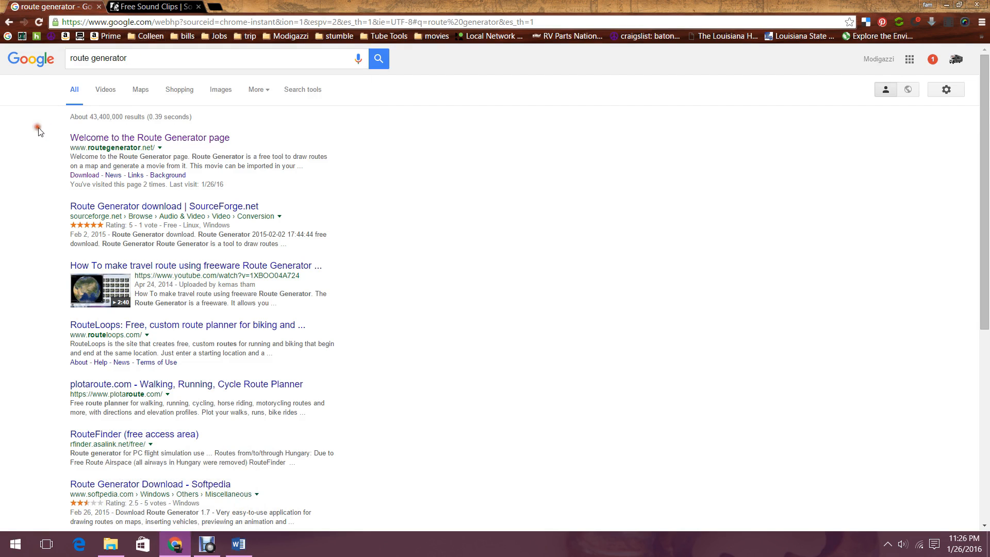
left_click(145, 138)
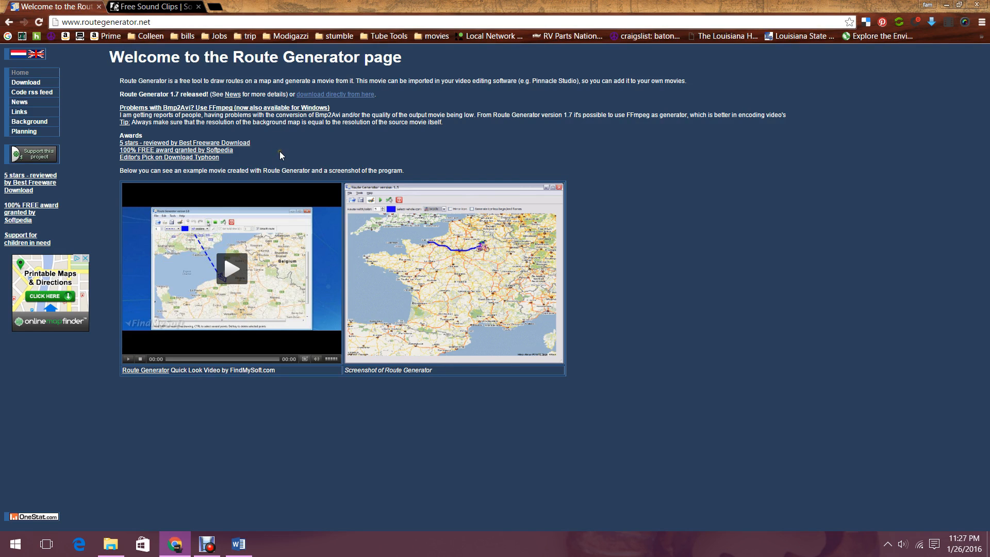
Step: Switch to the SoundBible.com page and examine the license types listed for the MP5 SMG 9mm and Night Time Storm clips
left_click(152, 6)
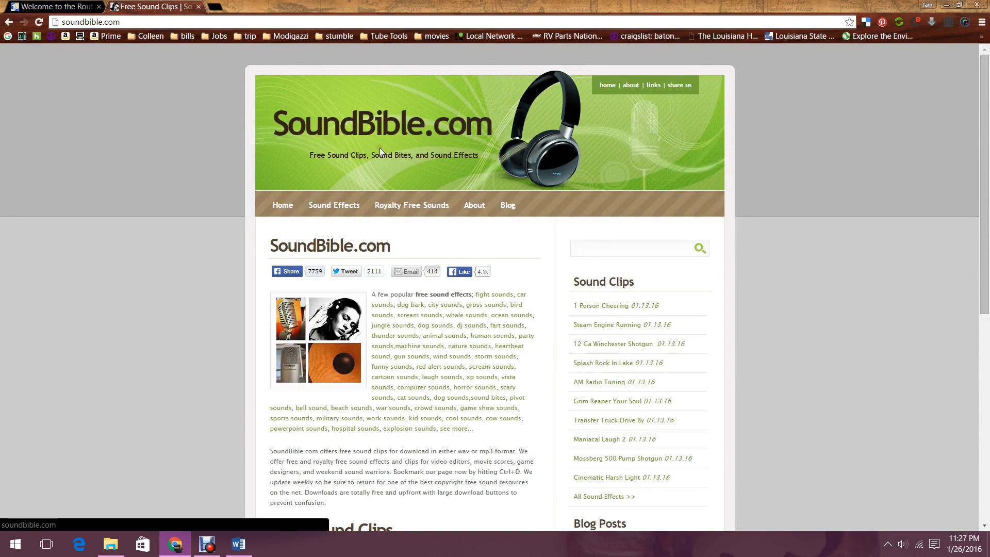
scroll(526, 309, "down", 6)
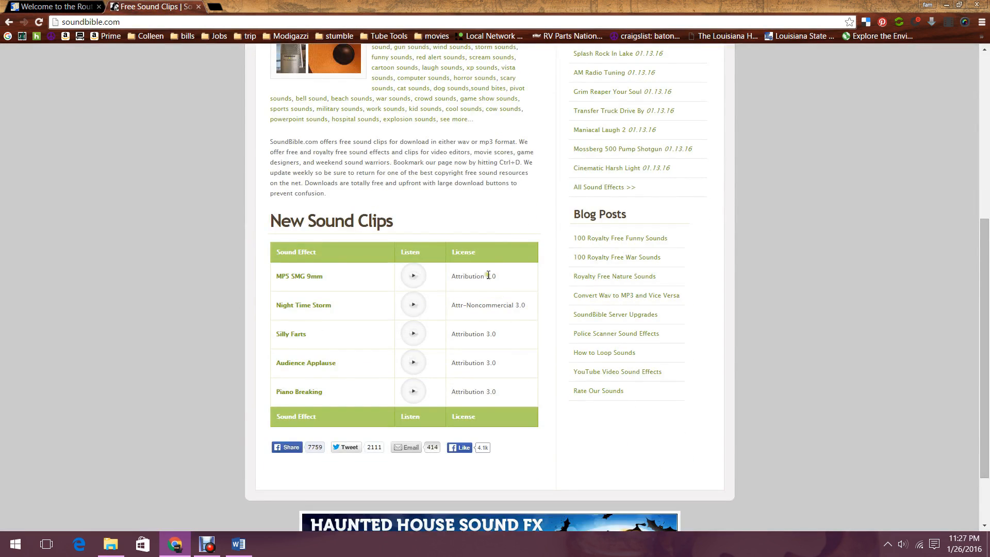
left_click_drag(497, 277, 453, 278)
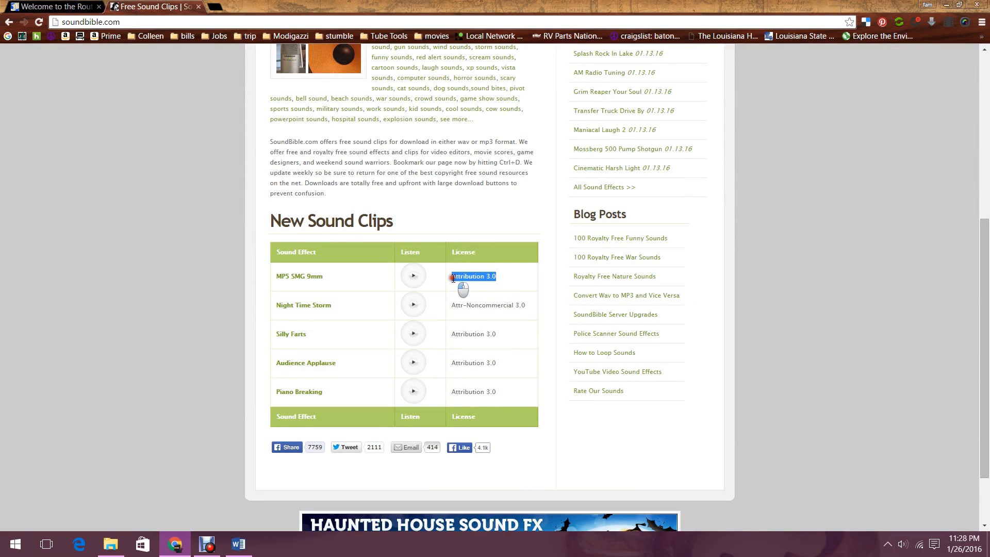
left_click(526, 305)
left_click_drag(526, 305, 449, 305)
scroll(487, 393, "down", 2)
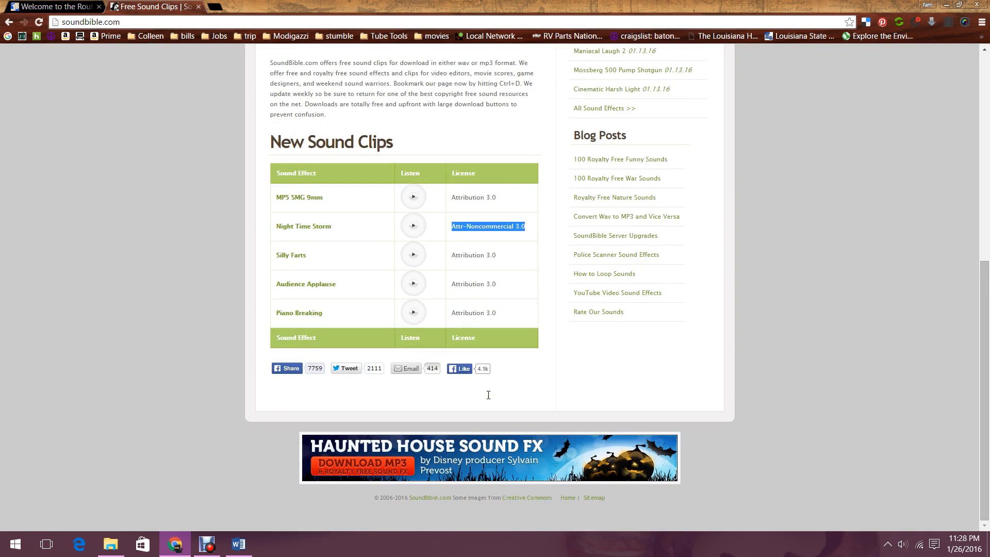
scroll(499, 349, "up", 2)
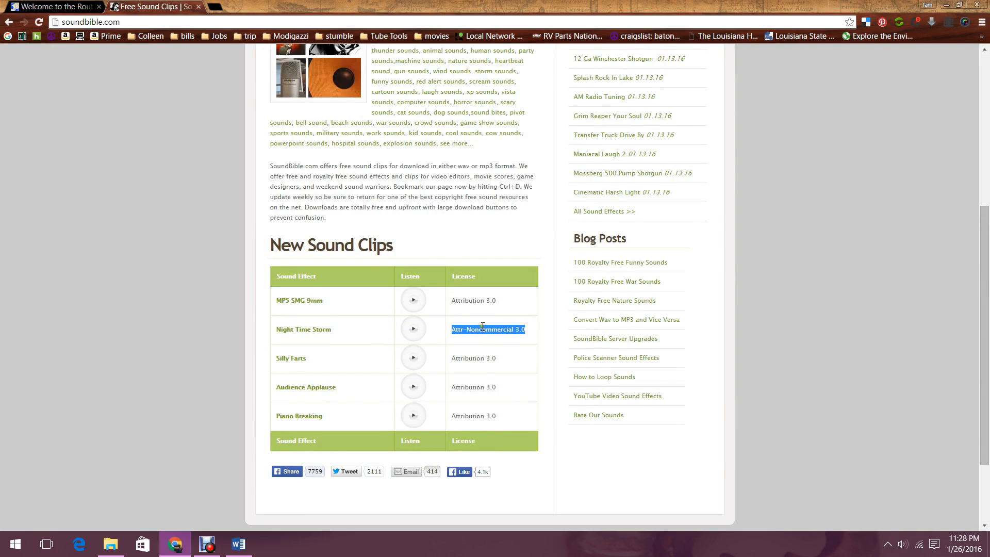
left_click(528, 343)
Step: Look over the SoundBible.com sound categories and play the Silly Farts clip from the New Sound Clips table
scroll(526, 354, "up", 5)
scroll(526, 354, "down", 4)
scroll(527, 354, "up", 5)
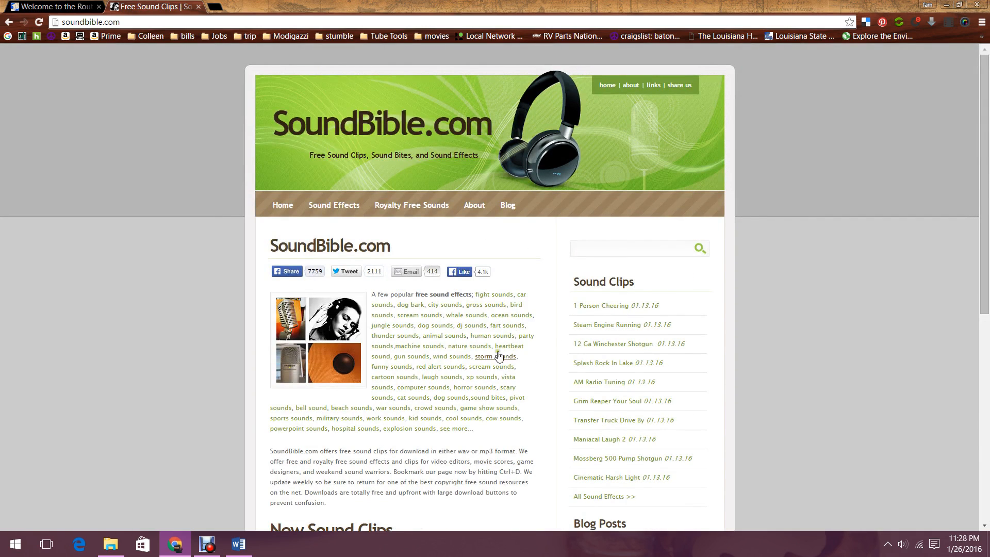
scroll(498, 356, "down", 6)
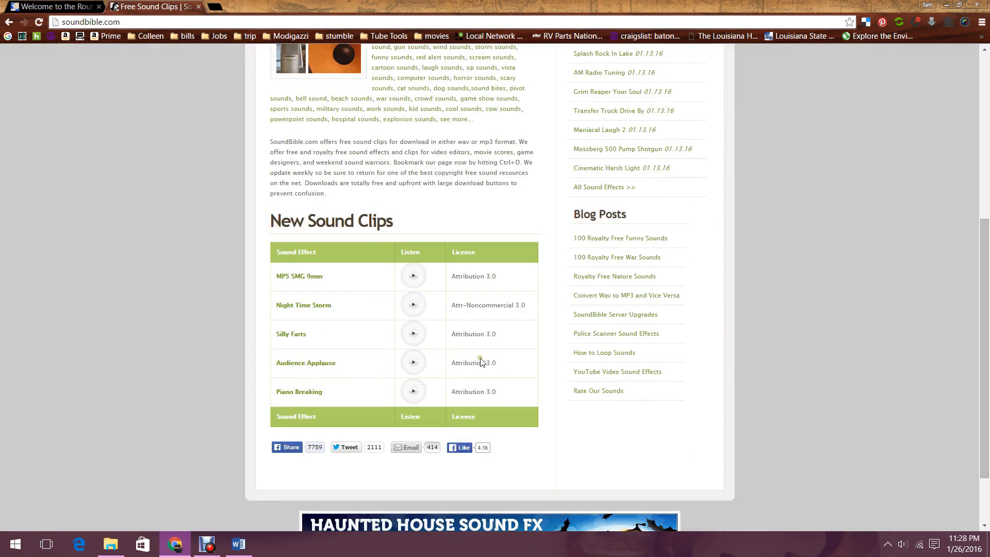
left_click(413, 335)
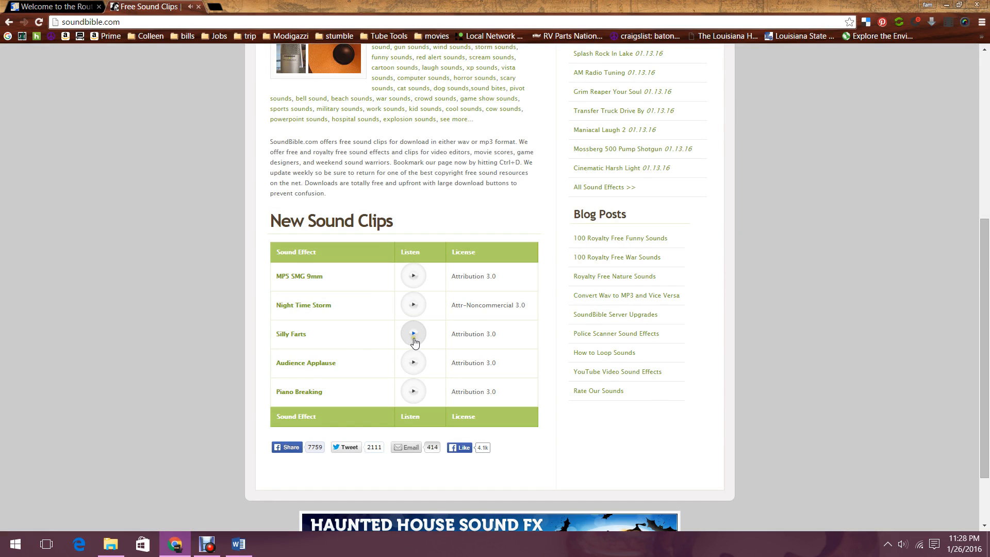
Step: Return to the Route Generator page, minimise the browser, and launch the Route Generator program with its window enlarged across most of the desktop
left_click(56, 7)
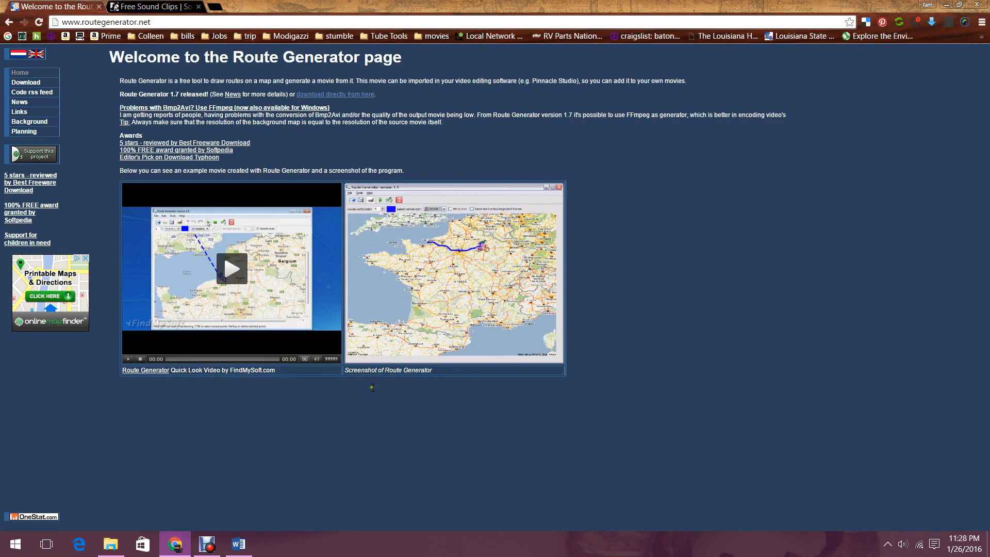
left_click(947, 5)
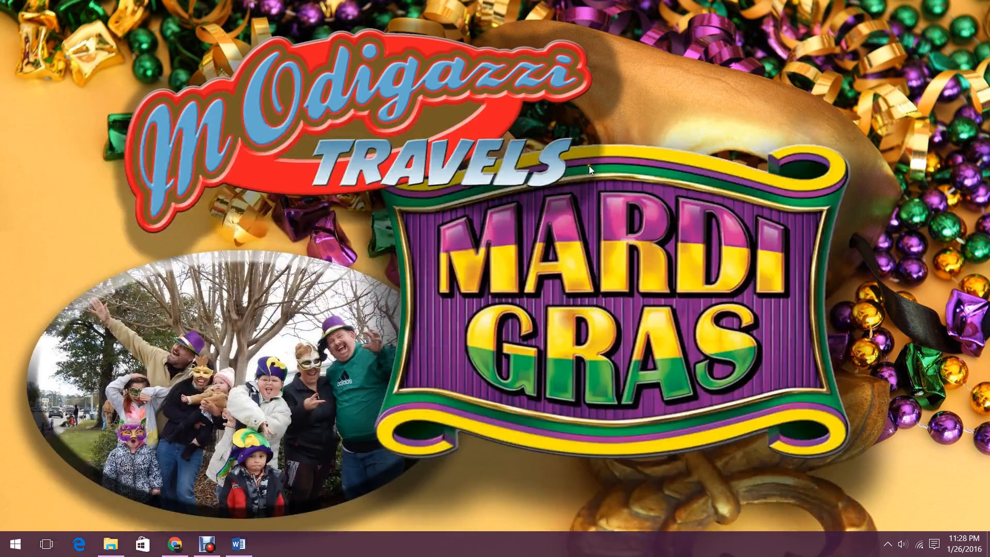
left_click(16, 543)
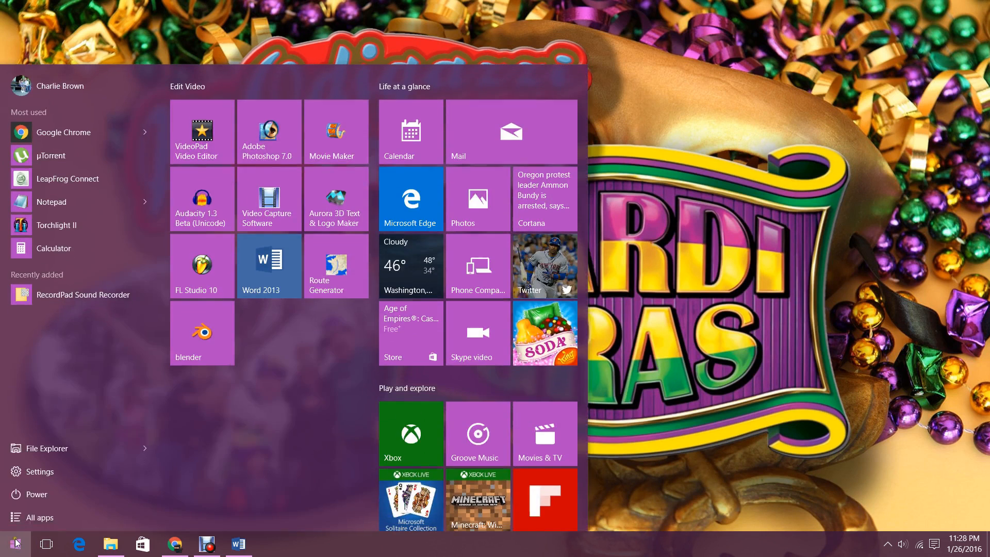
left_click(339, 282)
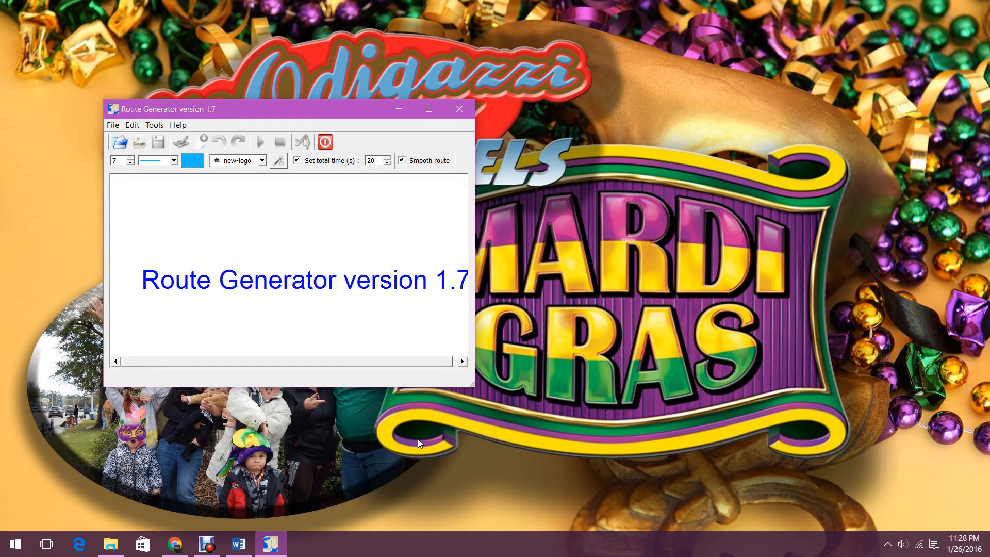
left_click_drag(321, 111, 295, 27)
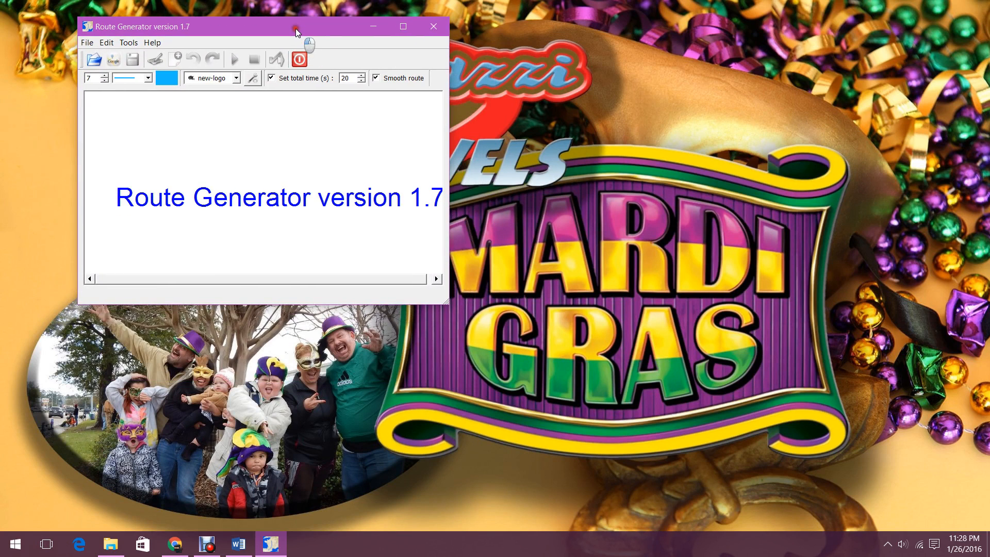
left_click_drag(446, 301, 902, 492)
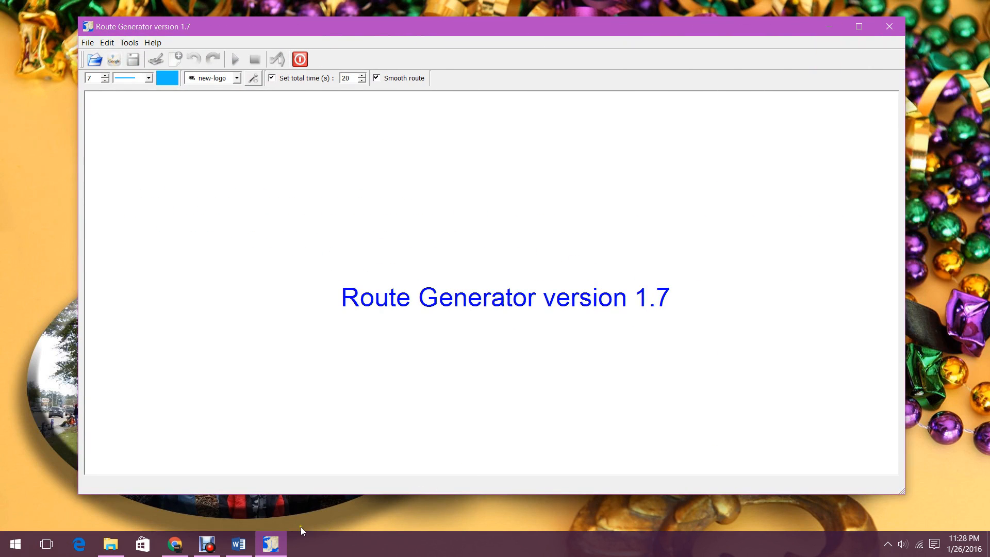
Step: Switch to Chrome, search Google for "ohio", and open the state's map in Google Maps
left_click(175, 544)
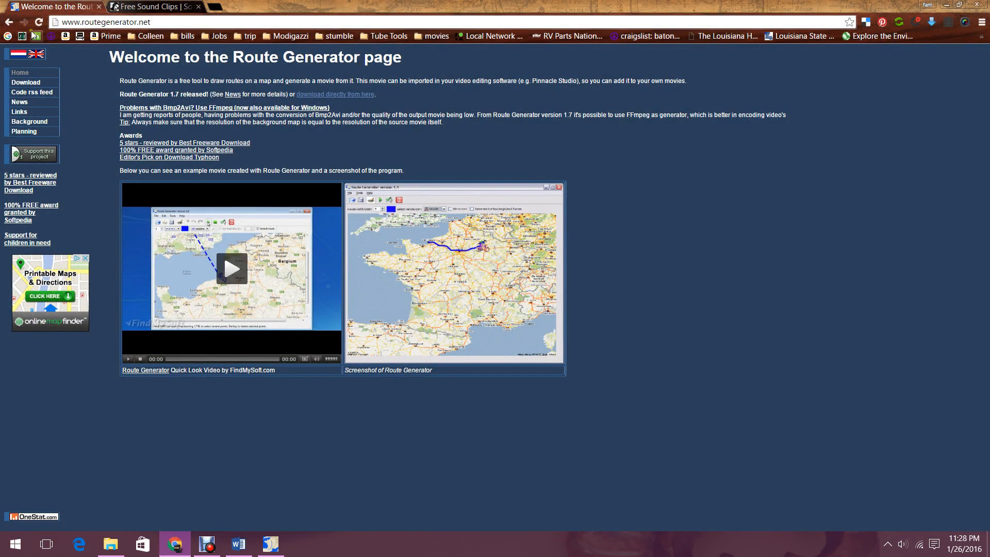
left_click(9, 36)
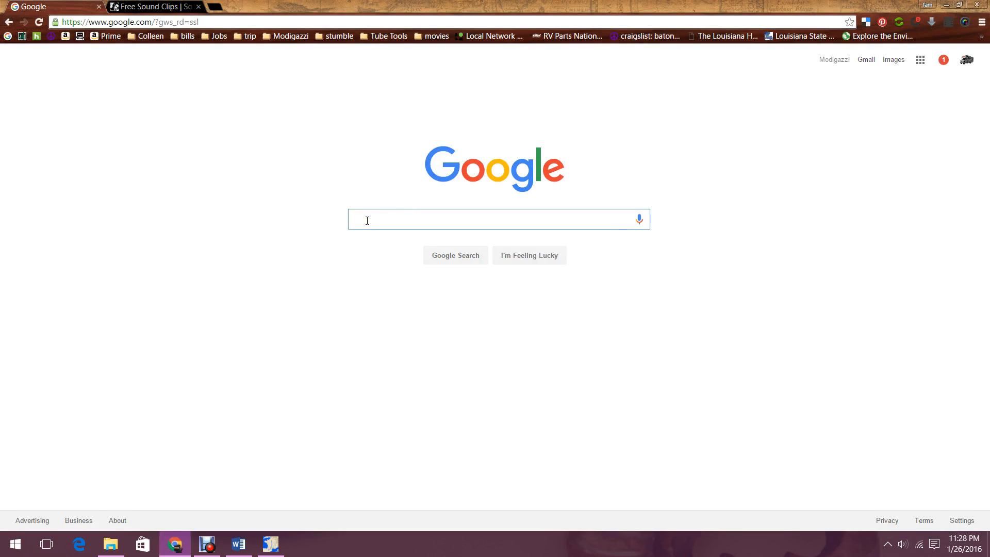
type("ohio")
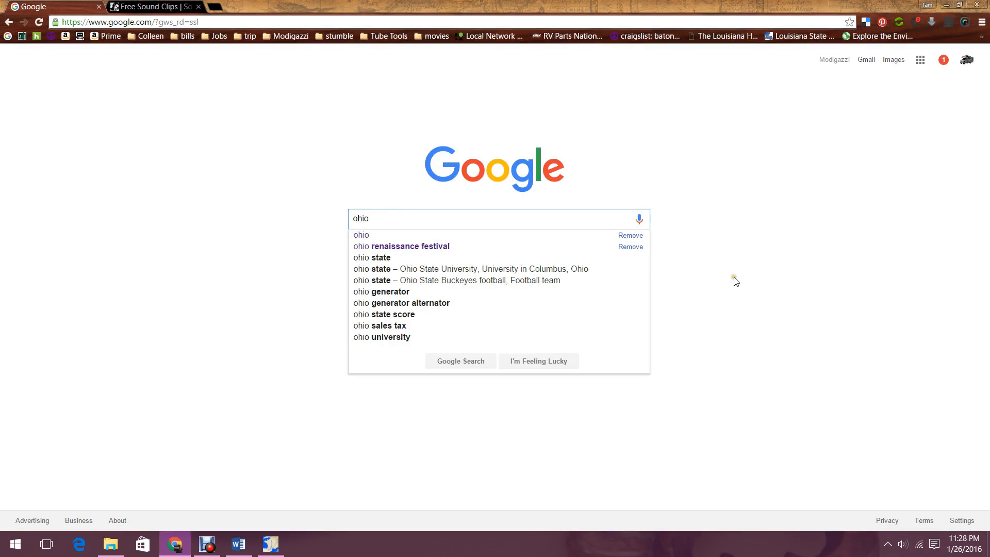
key("Return")
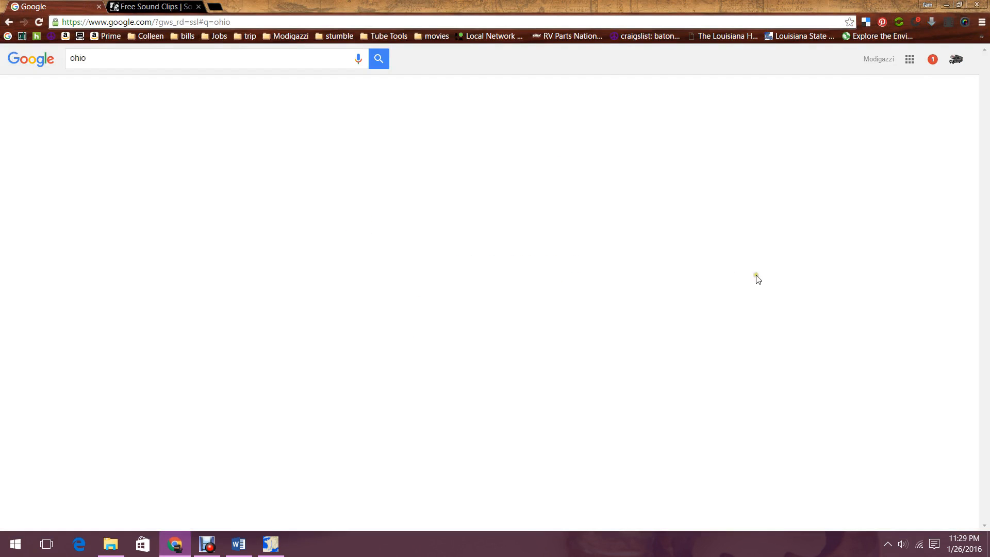
left_click(556, 188)
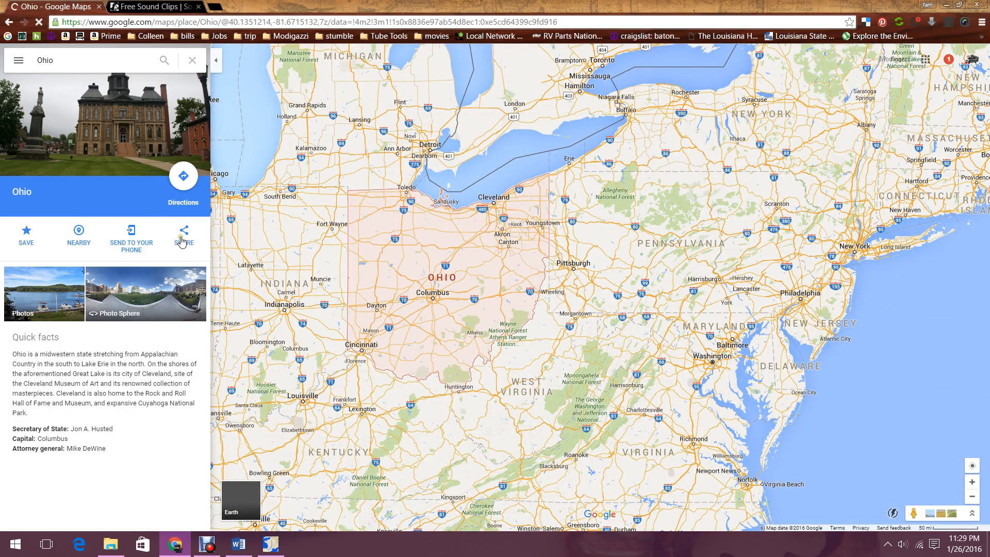
Step: Copy the full web address of the Ohio map and collapse the place details beside the map
left_click(182, 237)
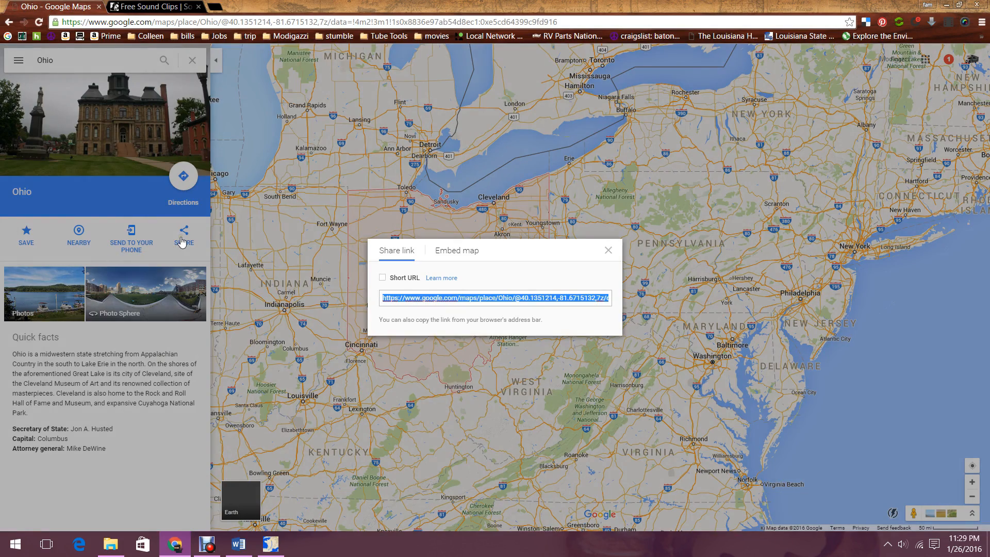
left_click(609, 250)
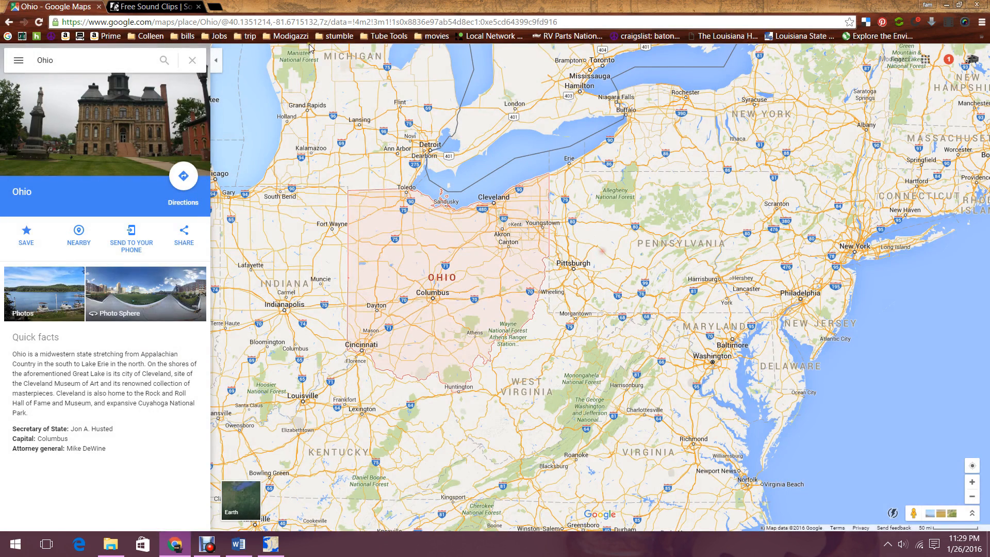
left_click(213, 23)
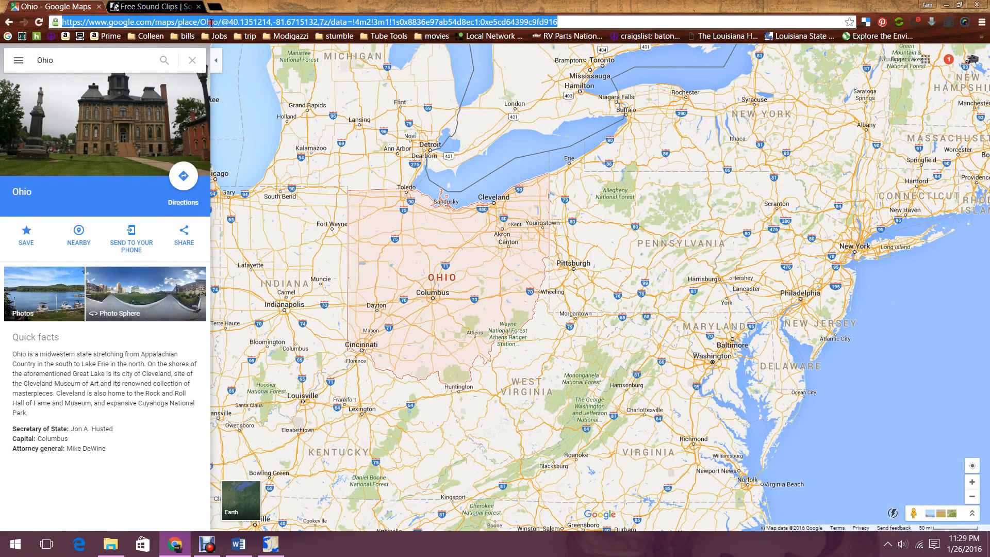
right_click(211, 24)
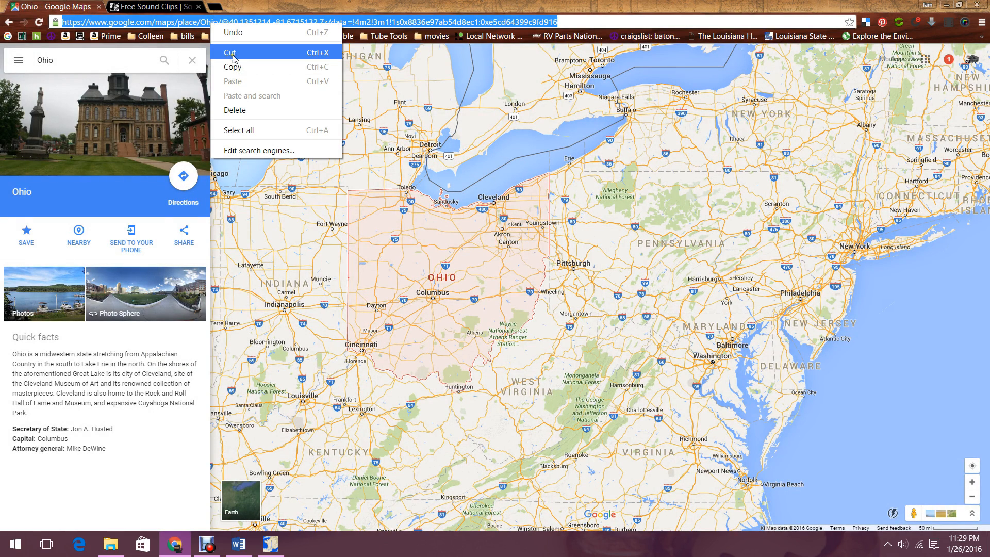
left_click(235, 67)
left_click(216, 60)
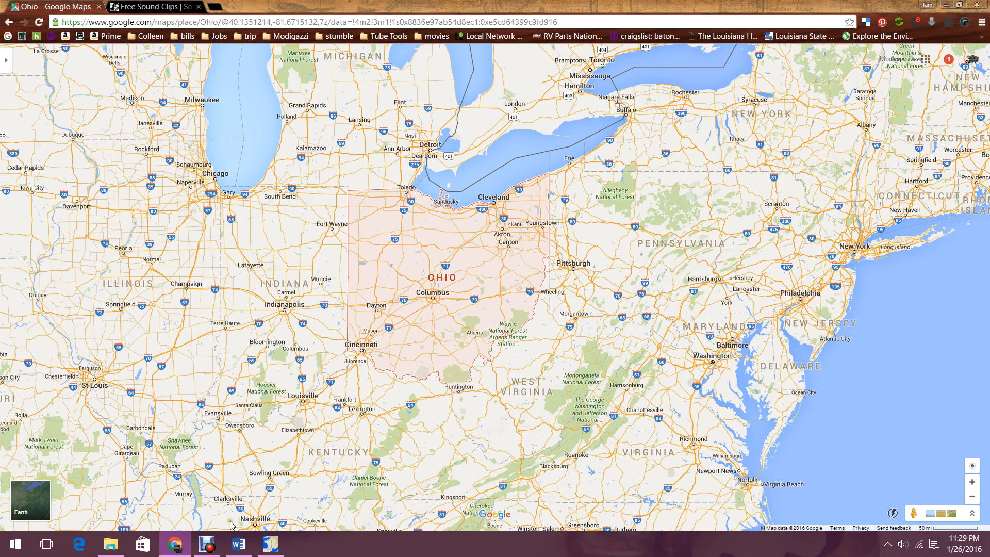
Step: Switch to Route Generator, open the Google Maps import, and check the 1920 by 1080 map resolution
left_click(271, 546)
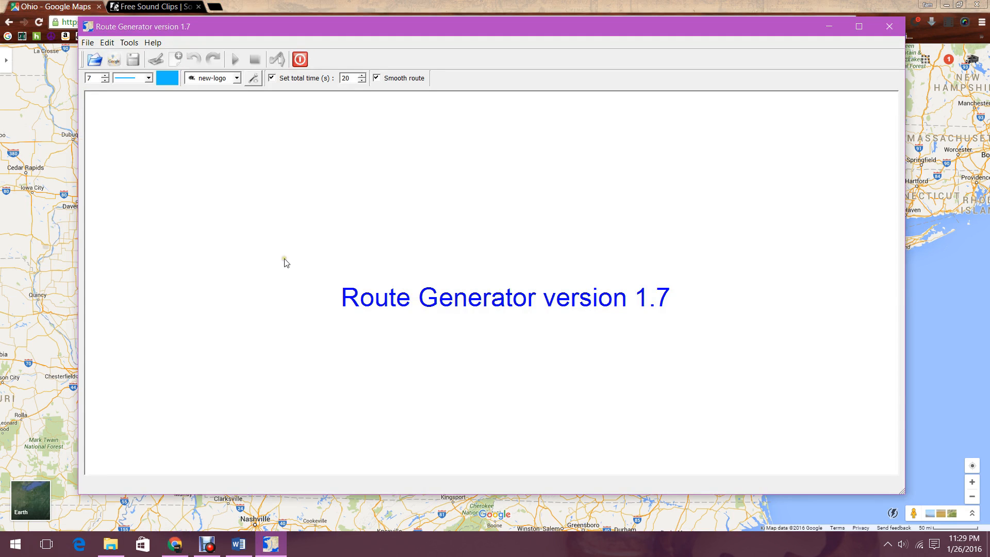
left_click(87, 43)
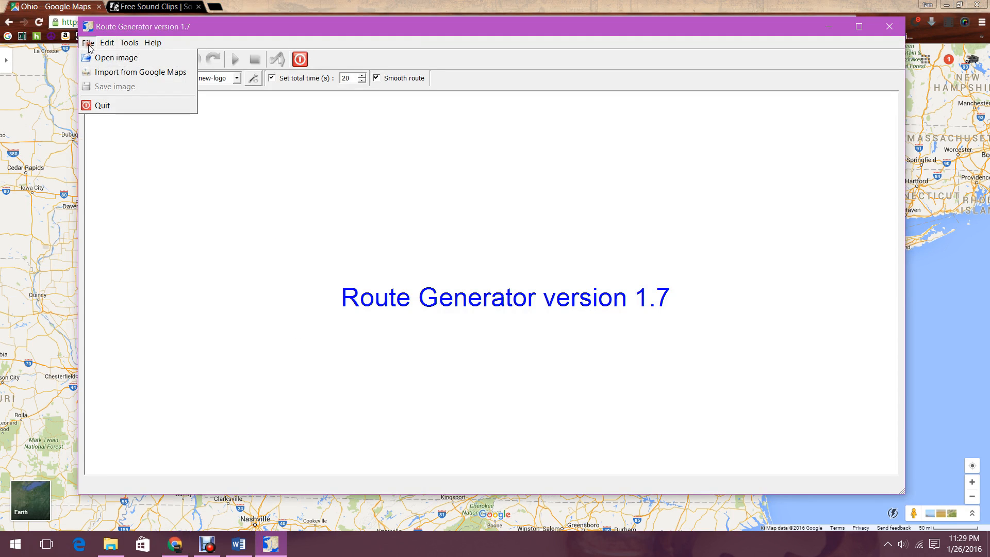
left_click(105, 77)
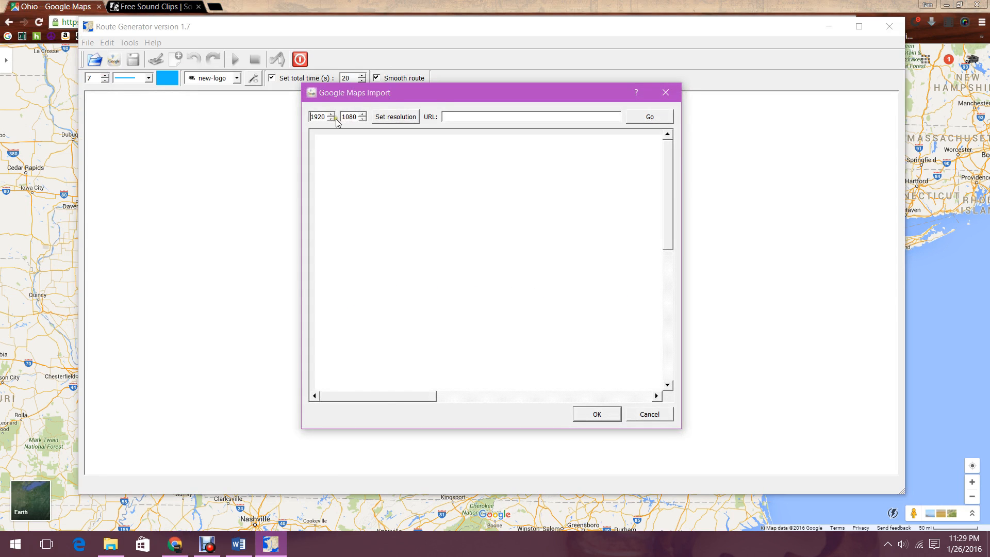
left_click(326, 117)
left_click_drag(315, 116, 335, 116)
Step: Paste the copied Ohio map address as the import URL, load the map, and look over its southern and eastern parts
left_click(450, 119)
left_click(536, 148)
right_click(458, 114)
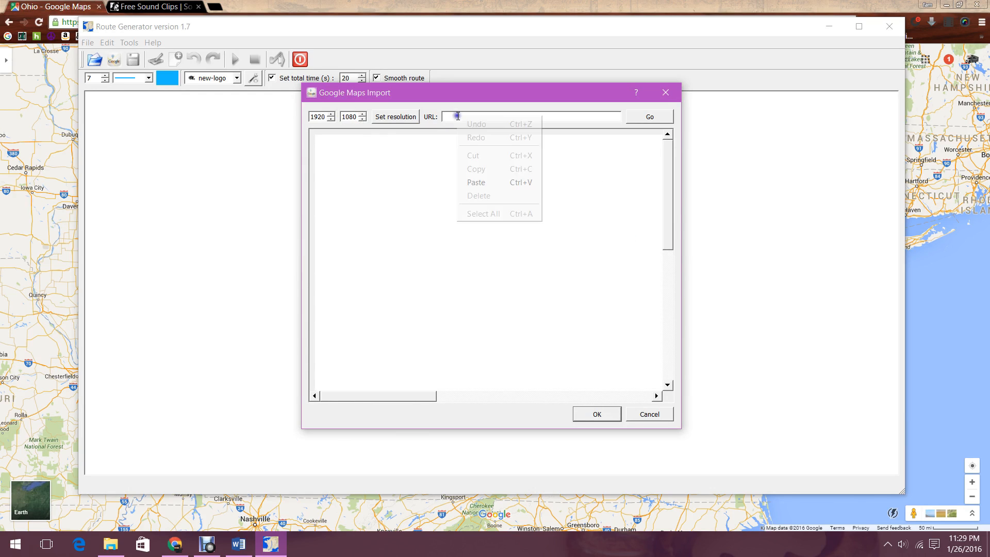
left_click(489, 180)
left_click(649, 117)
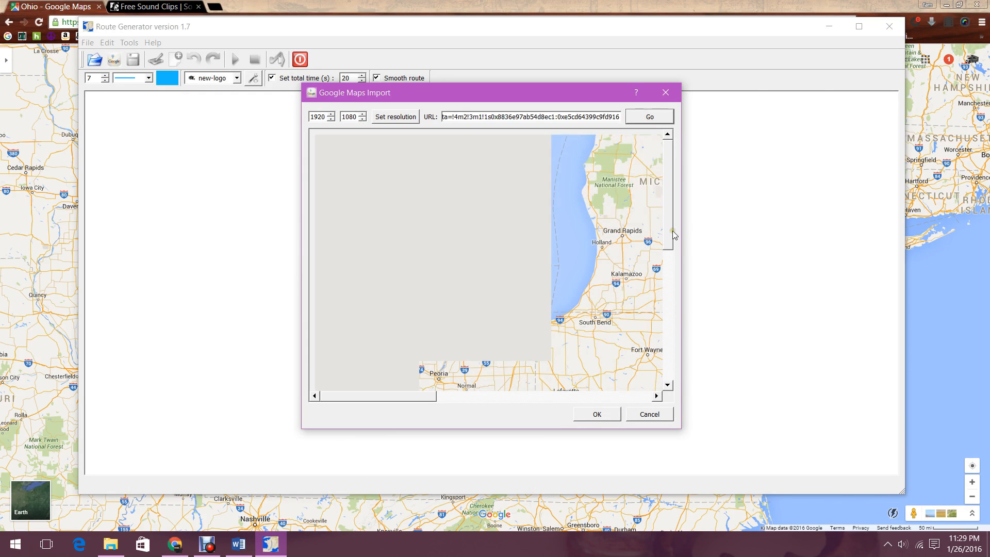
left_click_drag(671, 234, 672, 318)
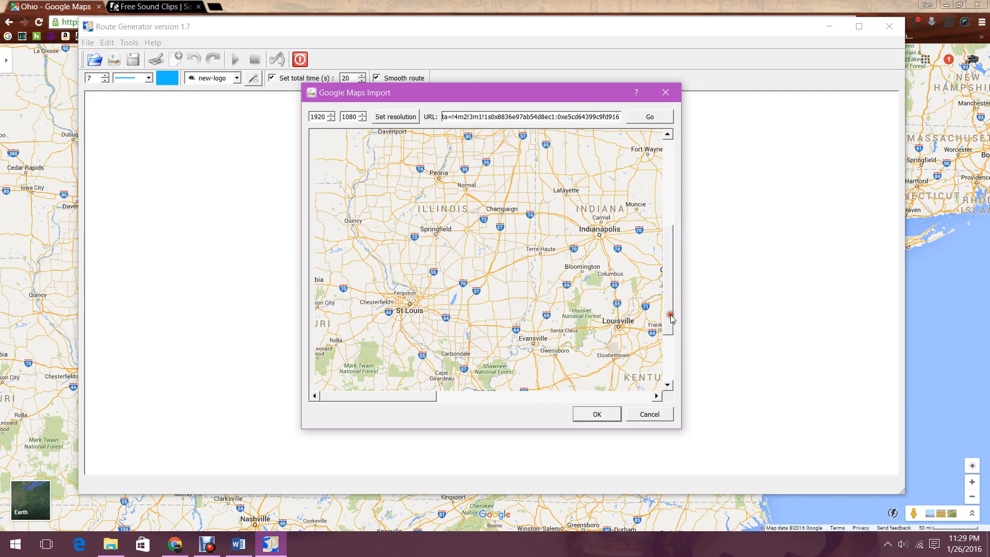
left_click_drag(422, 395, 582, 412)
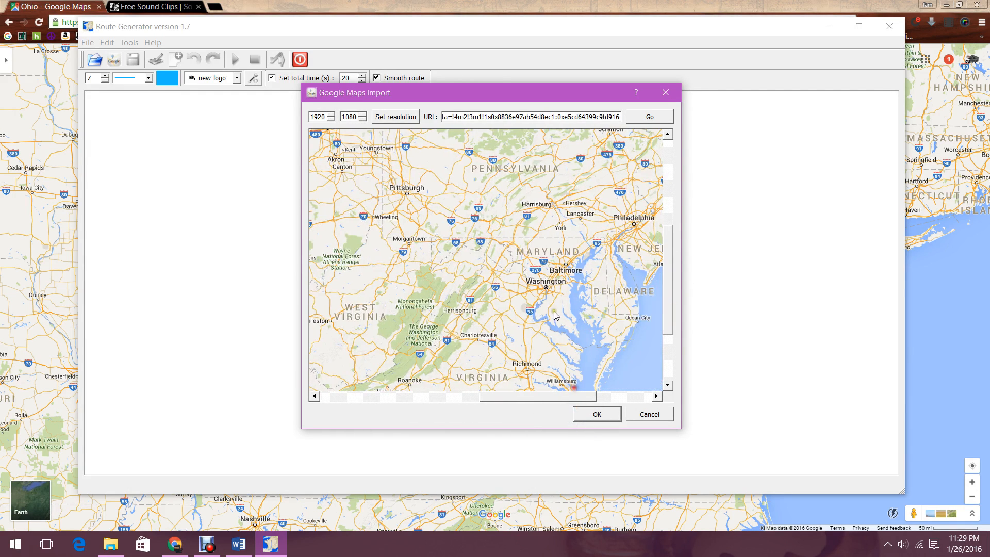
Step: Enlarge the map import window, accept the Ohio map and save it over the existing Road Trip bitmap in the Map folder
left_click_drag(487, 90, 198, 9)
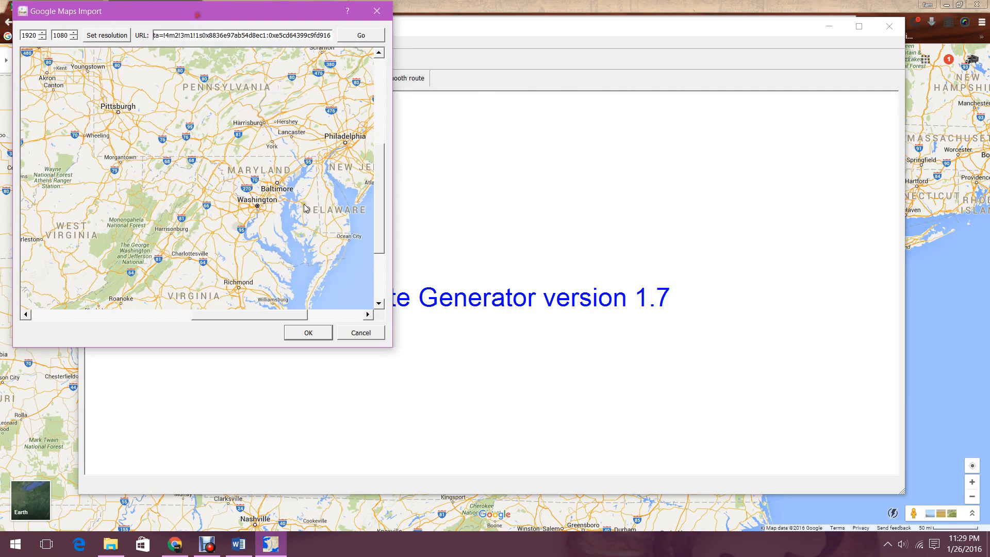
left_click_drag(393, 347, 987, 529)
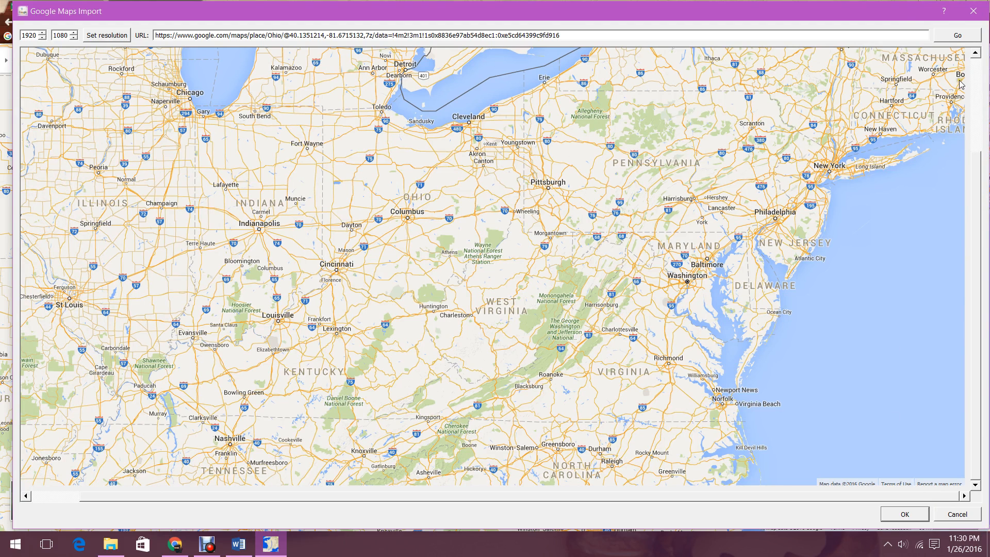
left_click(906, 515)
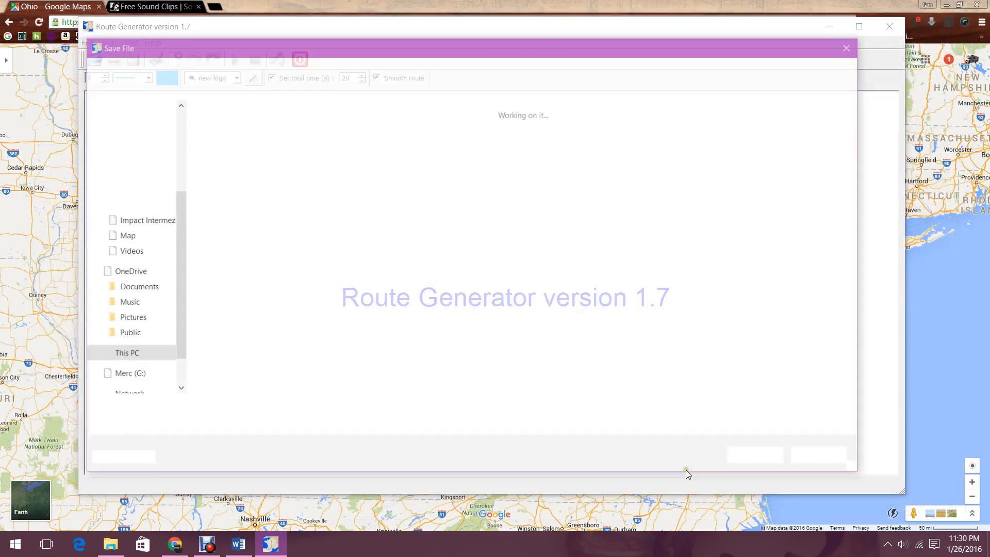
left_click(377, 170)
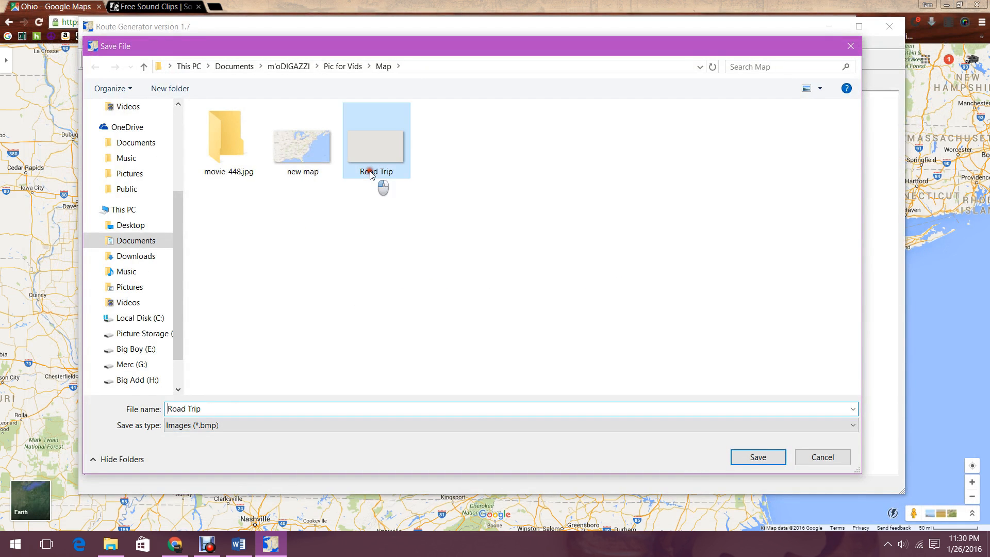
left_click(758, 457)
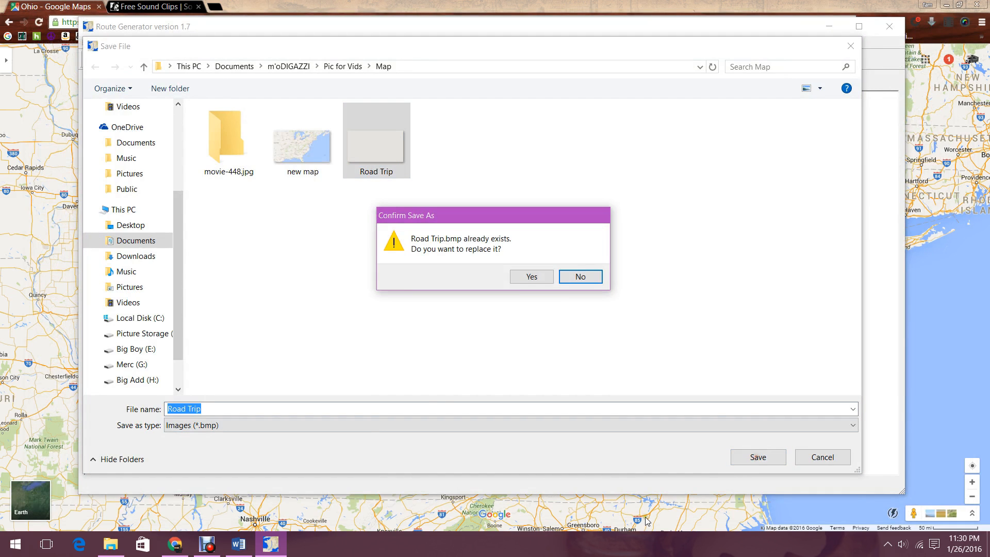
left_click(532, 277)
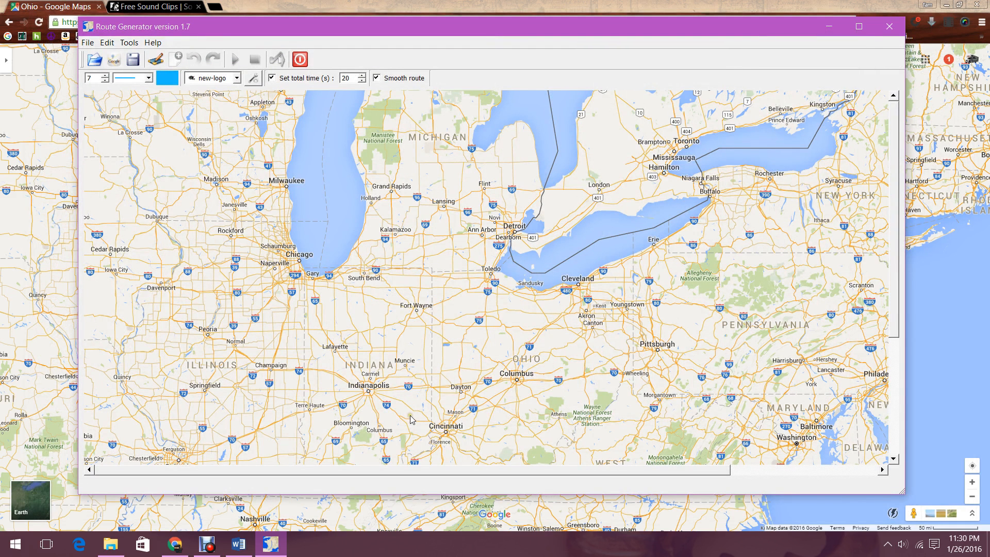
Step: Restart Route Generator and open the saved Road Trip map image
left_click(889, 27)
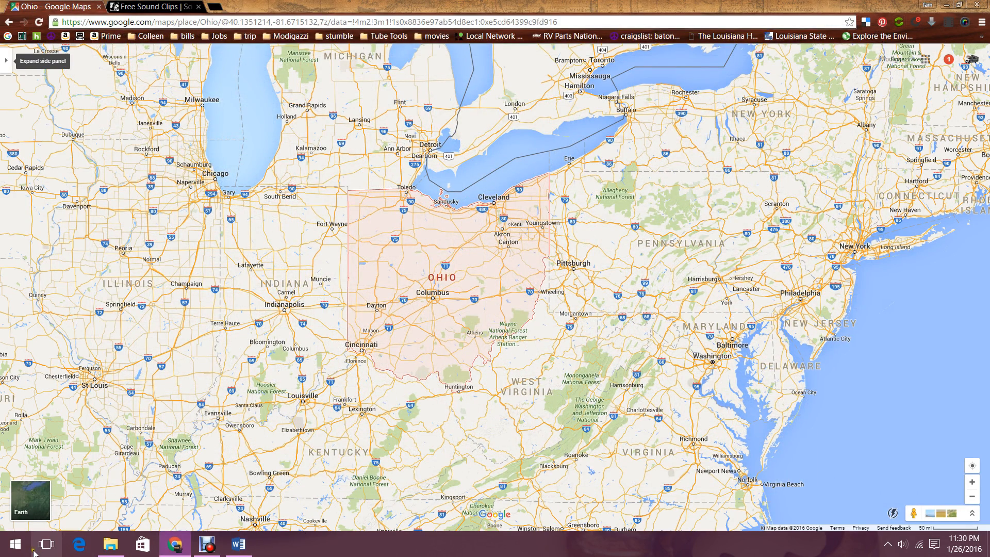
left_click(14, 544)
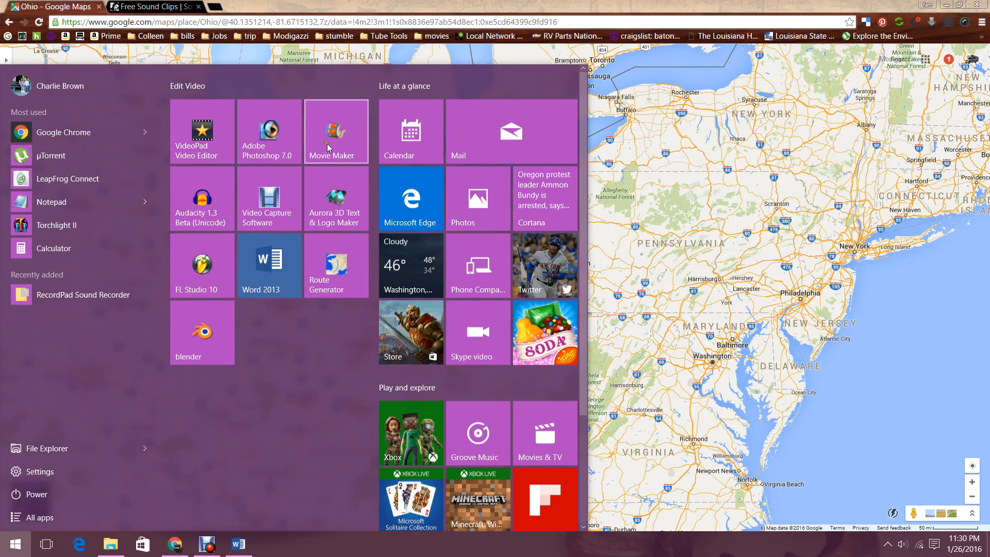
left_click(330, 278)
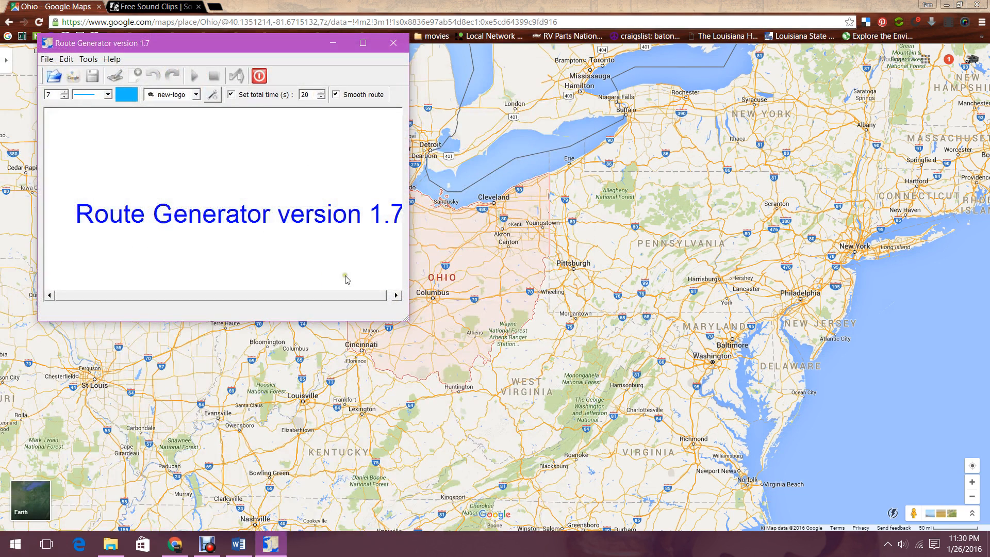
left_click(48, 60)
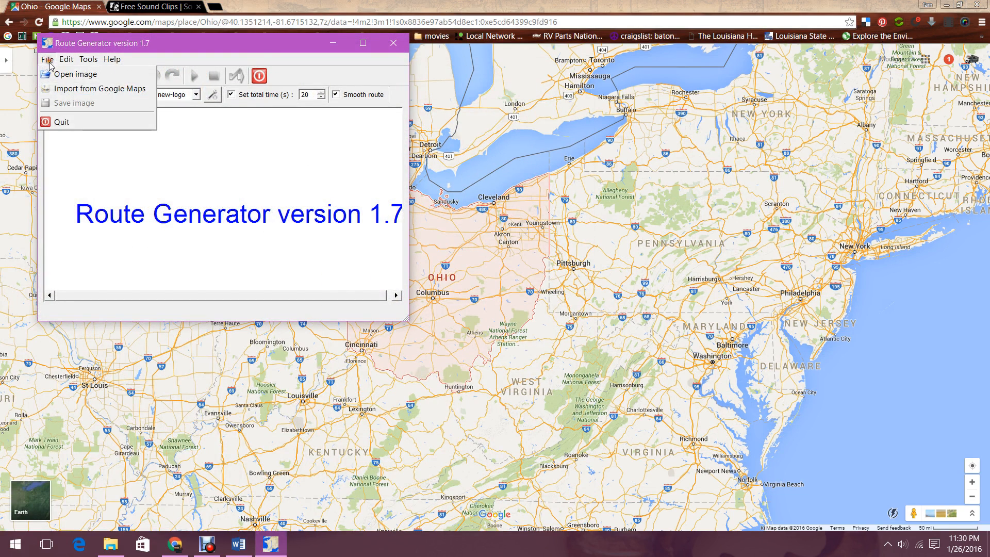
left_click(58, 75)
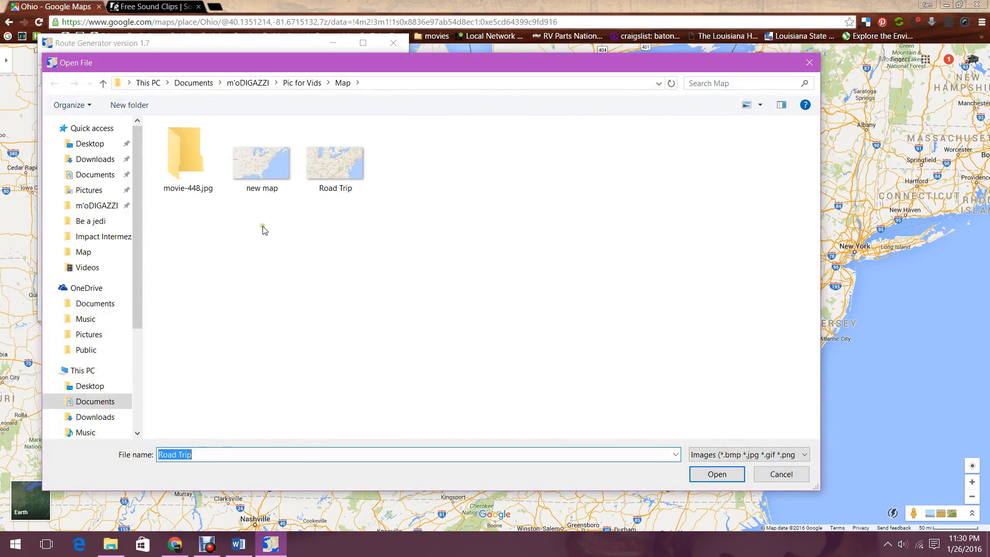
left_click(341, 192)
left_click(715, 473)
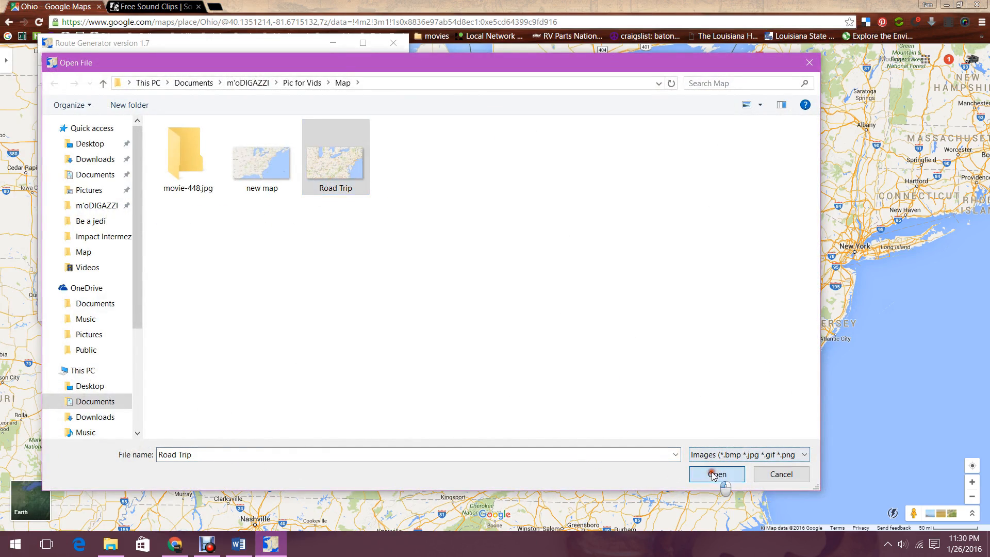
Step: Enlarge the Route Generator window over the map and minimize the browser behind it
left_click_drag(407, 320, 942, 502)
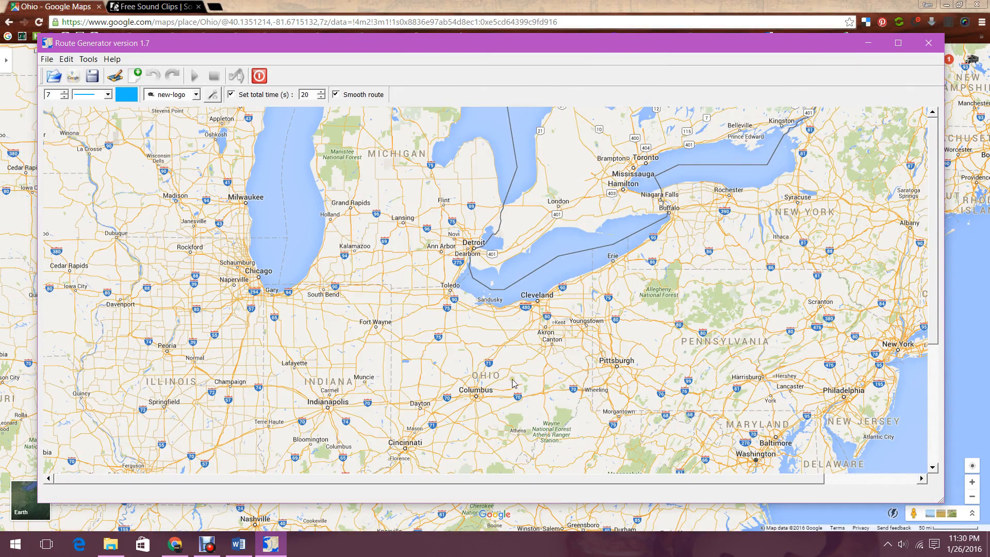
left_click(948, 6)
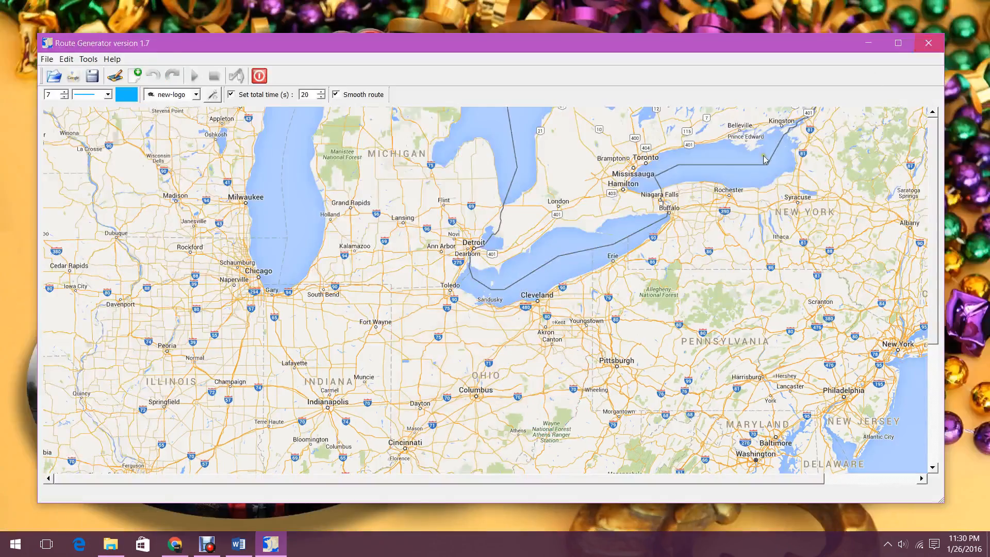
scroll(508, 317, "down", 2)
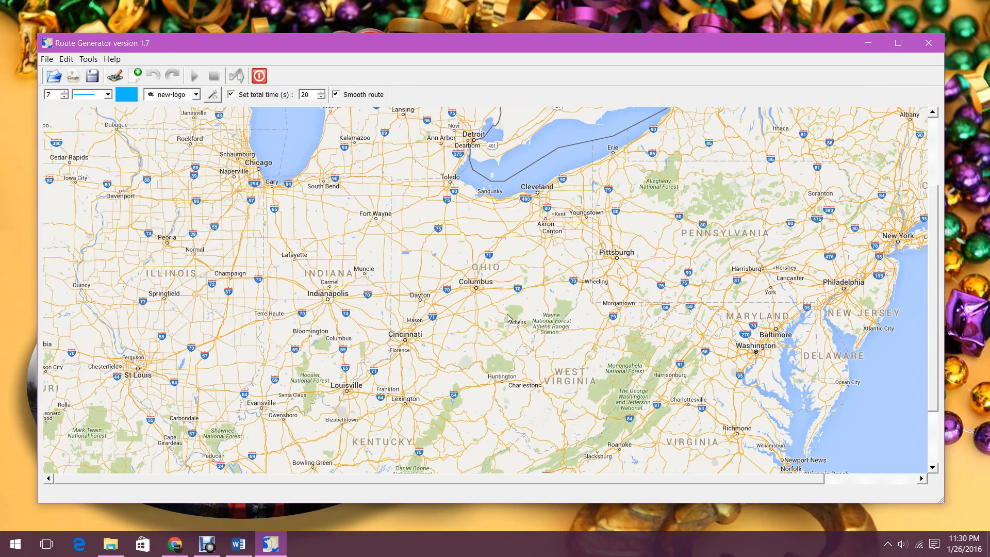
Step: Review the available route vehicles and the new-logo vehicle's size, angle, mirror and orientation settings
left_click(196, 95)
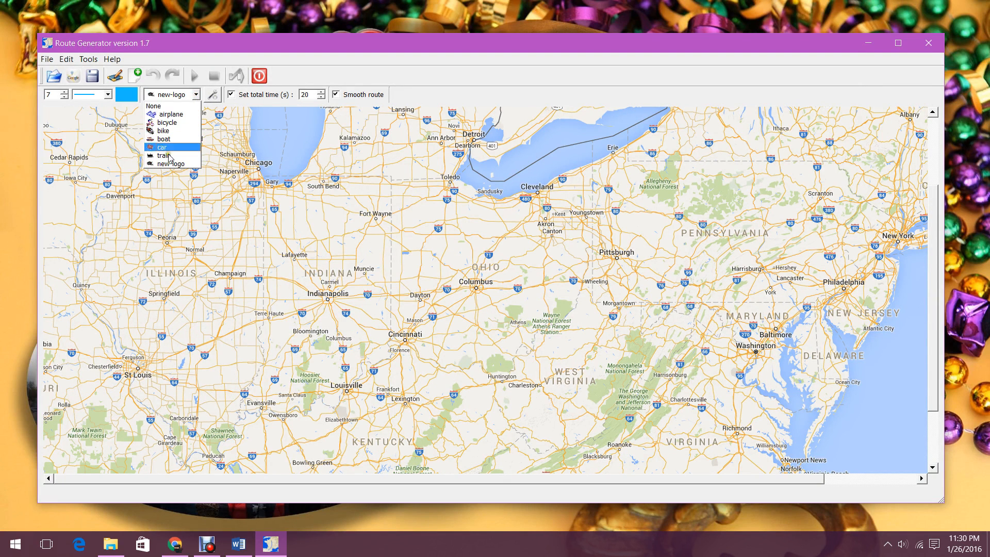
left_click(212, 94)
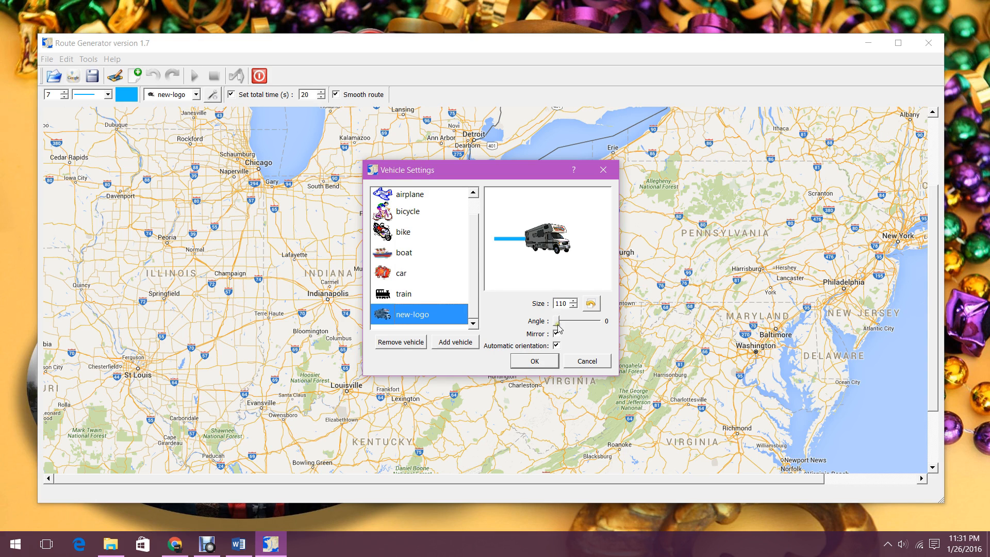
left_click(536, 362)
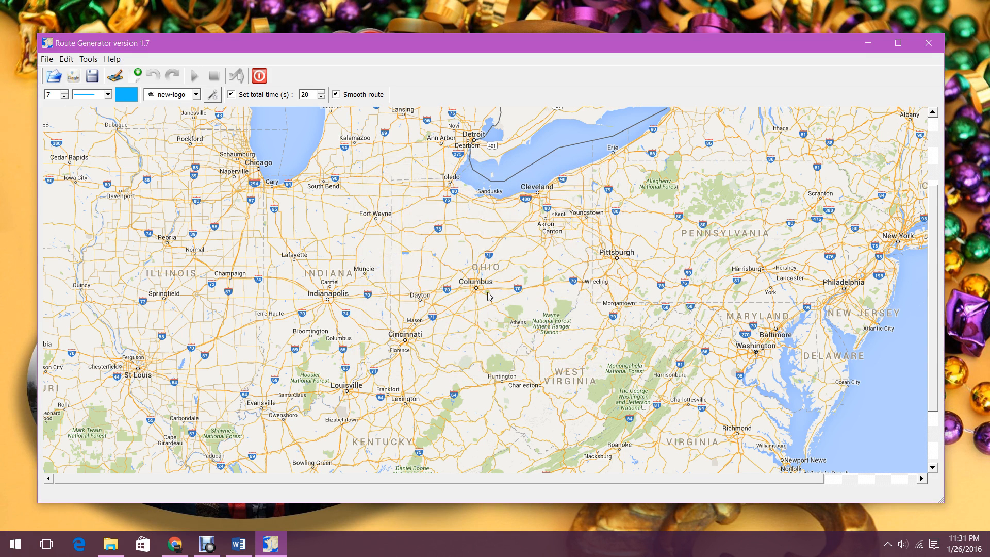
Step: Turn on draw mode and plot the route along the highway from Cincinnati southwest to Louisville
left_click(405, 341)
left_click(119, 82)
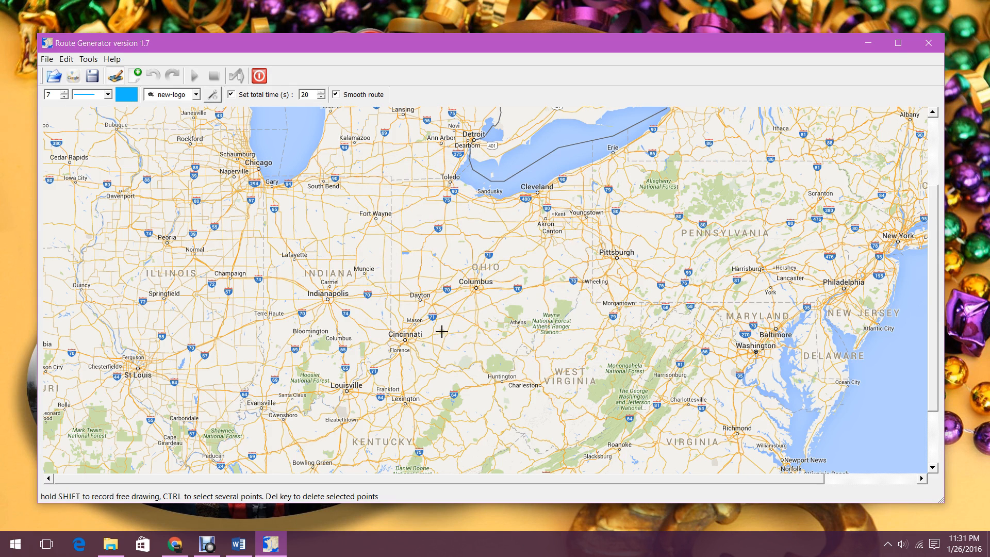
left_click(406, 340)
left_click(400, 347)
left_click(391, 358)
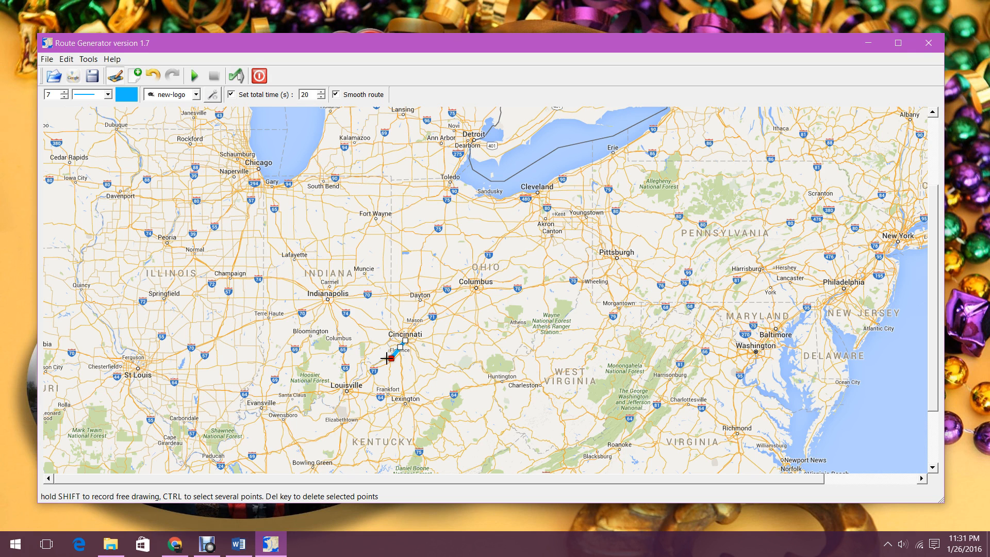
left_click(374, 365)
left_click(368, 372)
left_click(357, 382)
left_click(346, 392)
Step: Extend the route with closely spaced points from Louisville east past Frankfort to Lexington
left_click(361, 393)
left_click(370, 395)
left_click(380, 397)
left_click(390, 398)
left_click(400, 400)
left_click(405, 405)
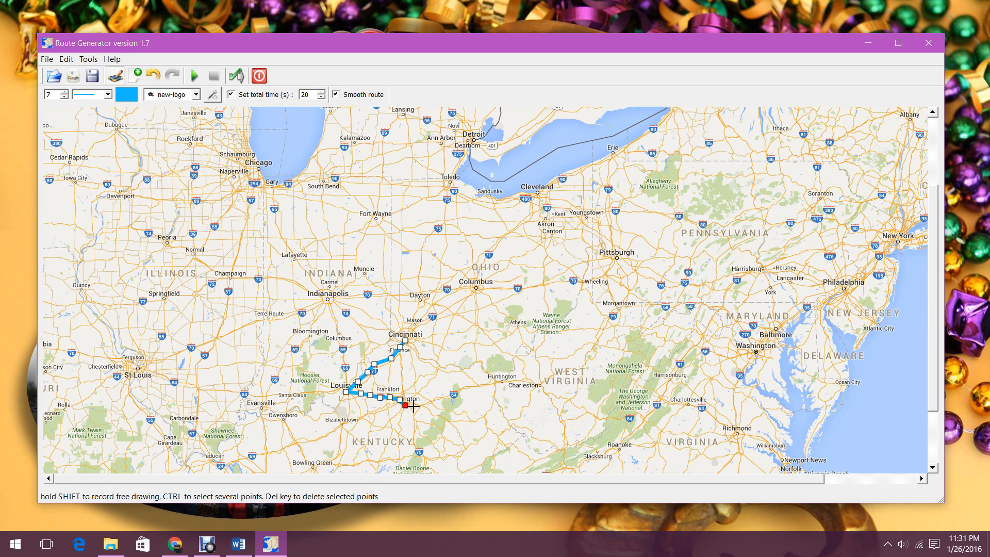
Step: Continue the route east from Lexington past Huntington to Charleston, West Virginia
left_click(418, 403)
left_click(448, 397)
left_click(483, 387)
left_click(506, 381)
left_click(539, 382)
Step: Continue the route south from Charleston, curving east past Blacksburg, and end it at Roanoke
left_click(545, 394)
left_click(560, 413)
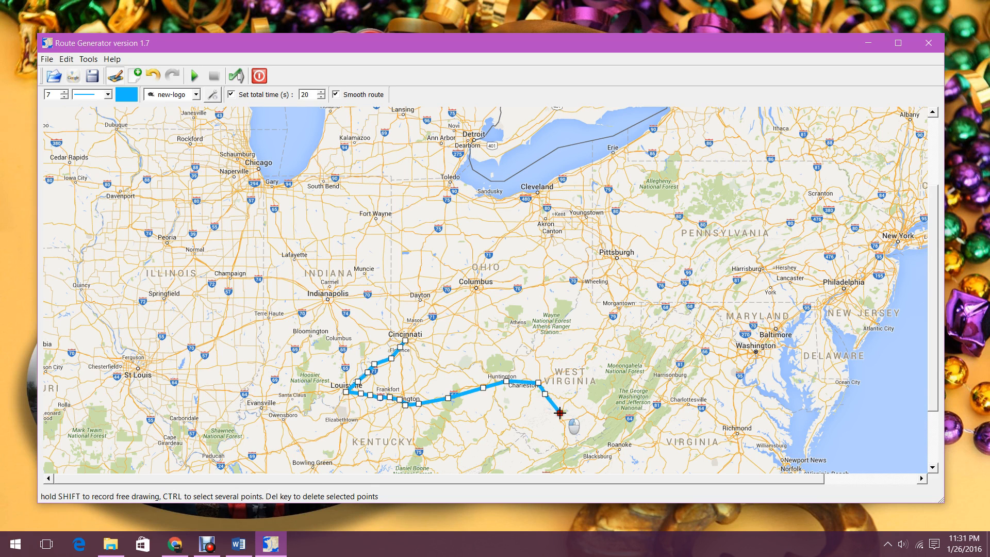
left_click(568, 435)
left_click(568, 449)
left_click(565, 463)
left_click(578, 466)
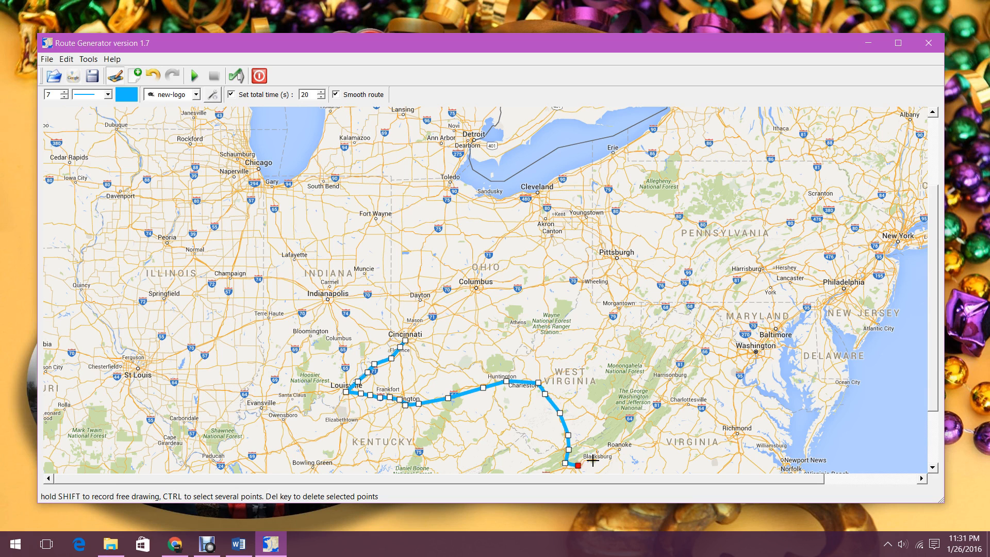
left_click(593, 460)
left_click(619, 449)
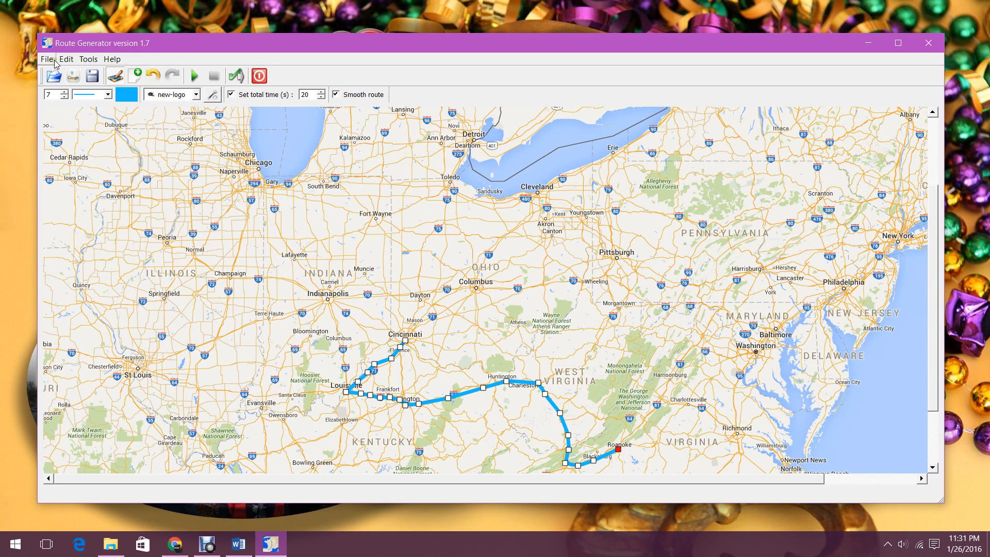
Step: Examine the Movie Generation and Advanced preferences for the route video, leaving them without changes
left_click(87, 60)
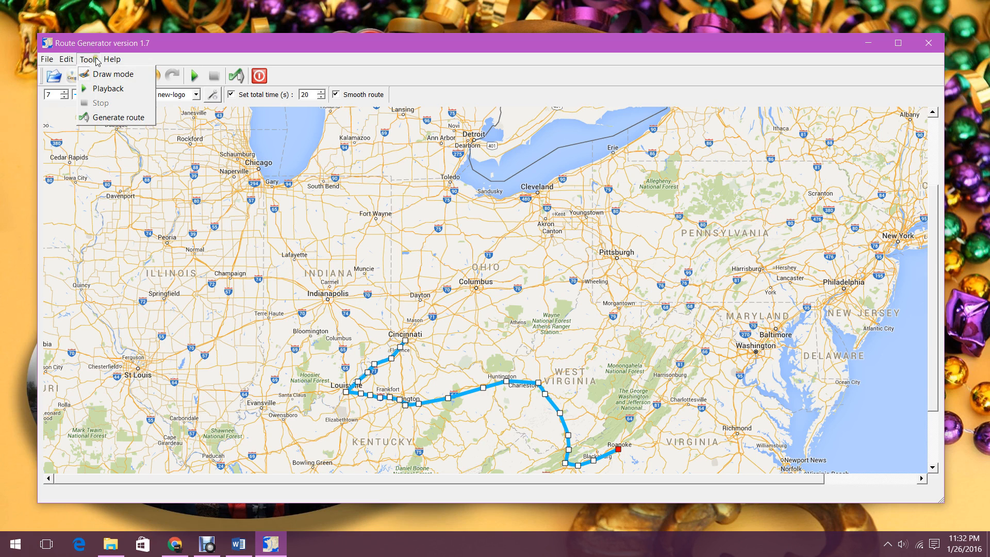
left_click(112, 59)
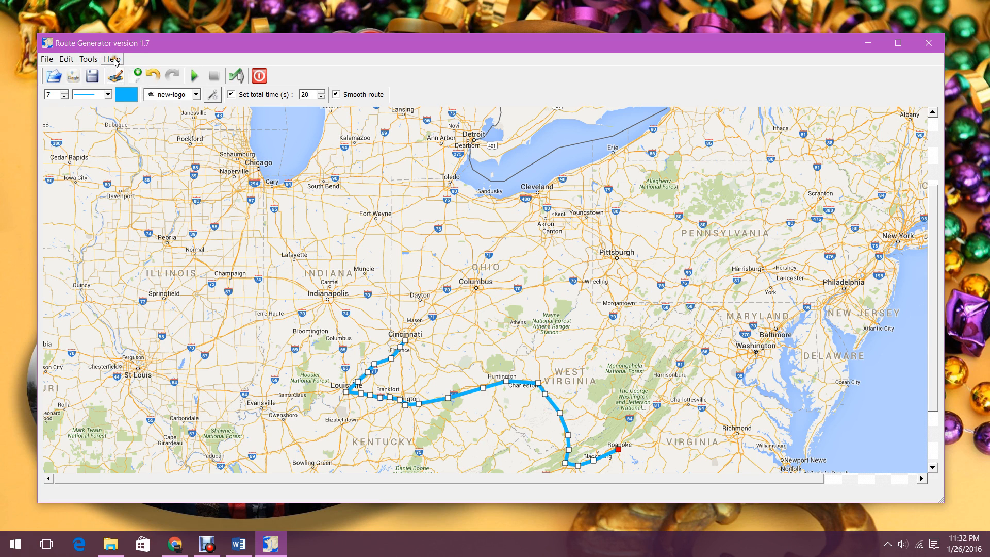
left_click(70, 63)
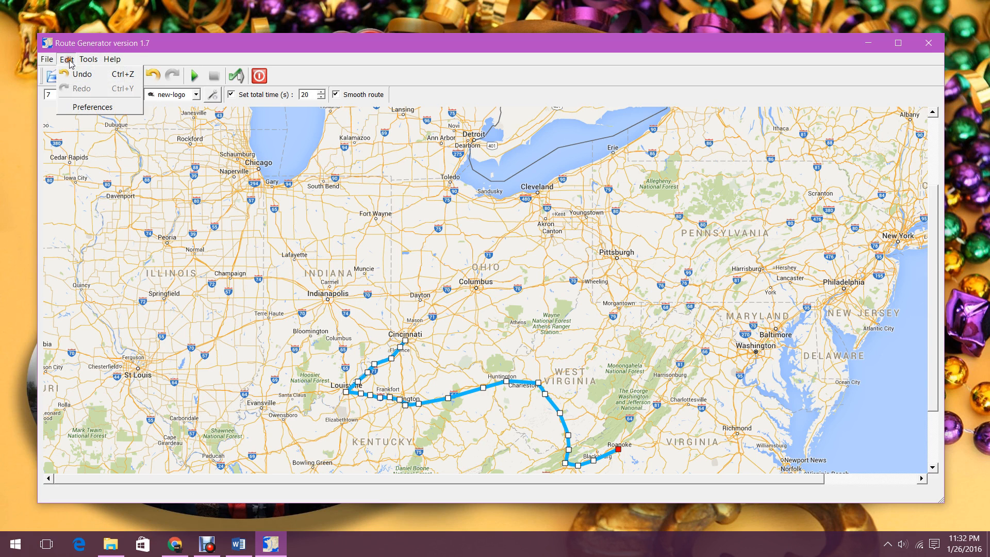
left_click(91, 107)
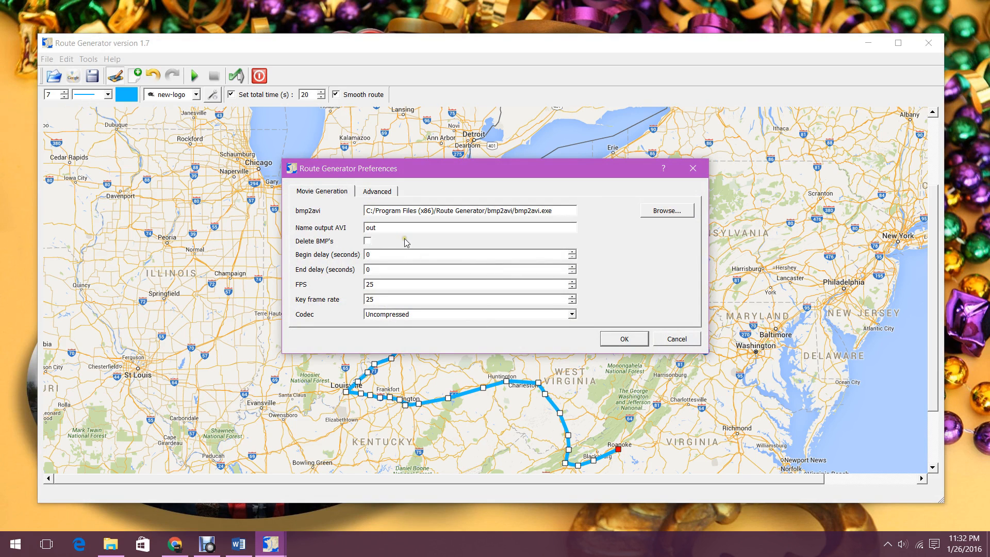
left_click(379, 190)
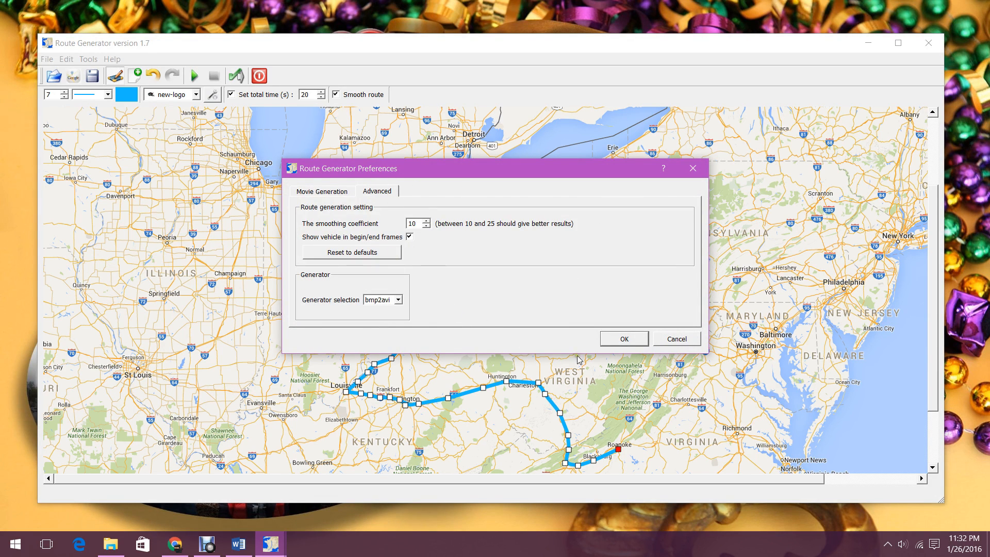
left_click(676, 338)
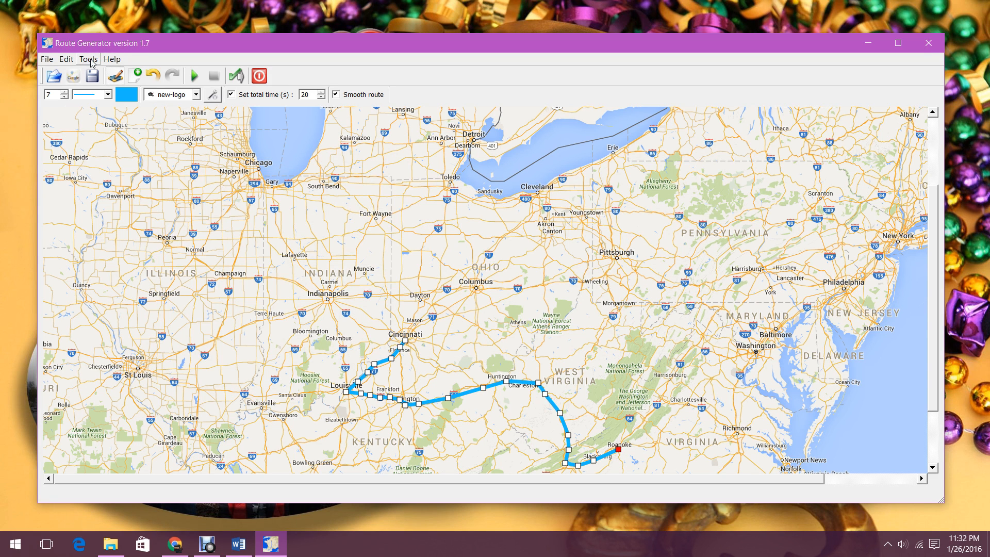
Step: Generate the route animation into the Travel Map folder on the Desktop
left_click(91, 61)
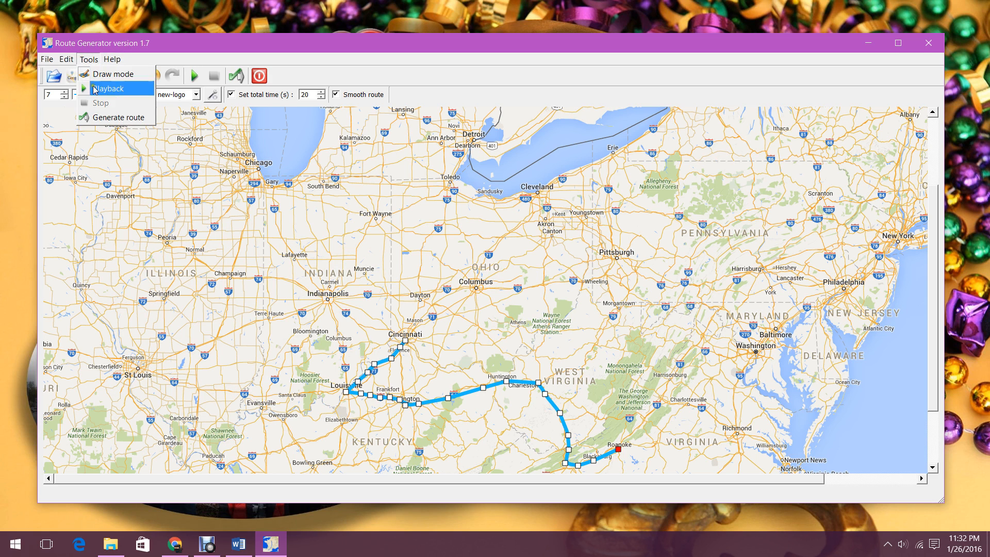
left_click(104, 119)
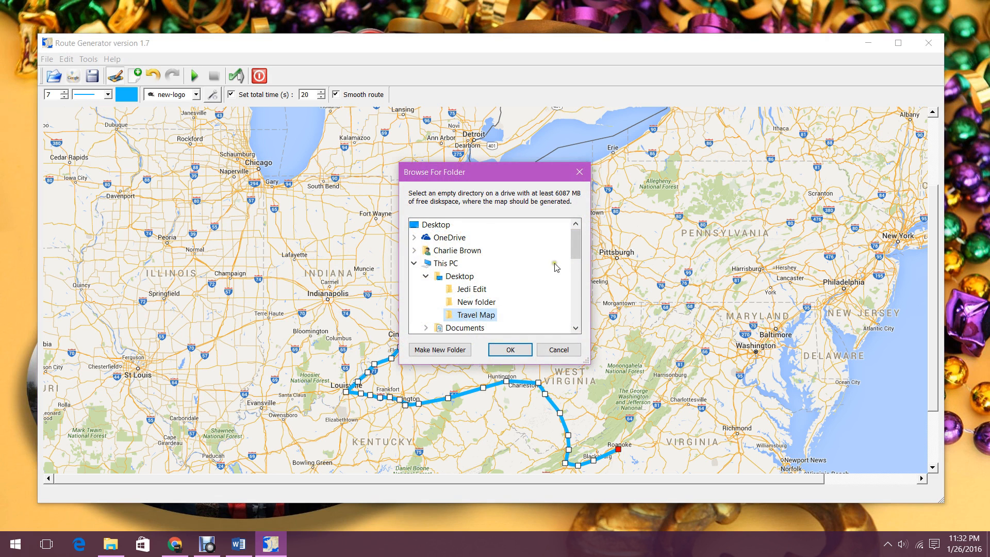
left_click(511, 351)
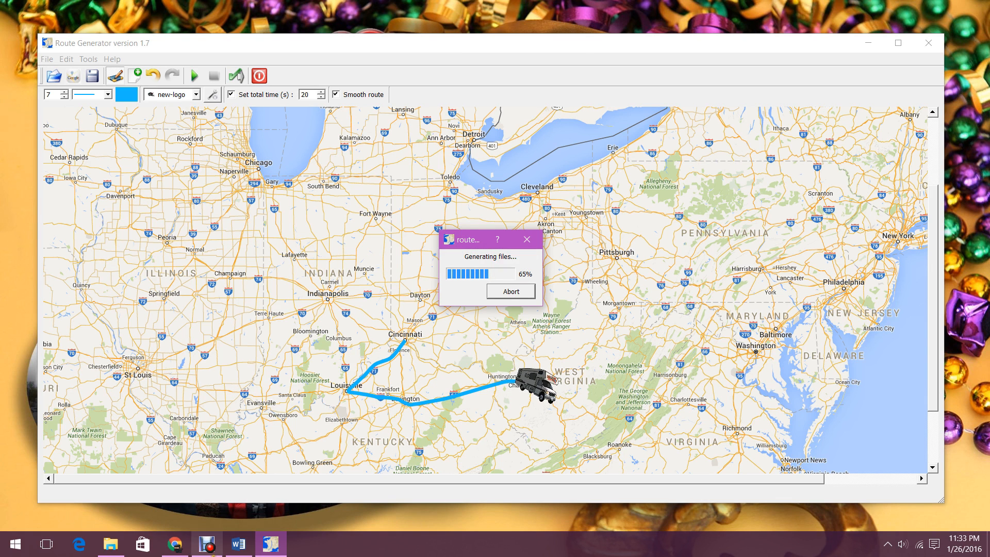
Step: Switch to File Explorer and open the Travel Map folder to view the generated map frames
left_click(120, 548)
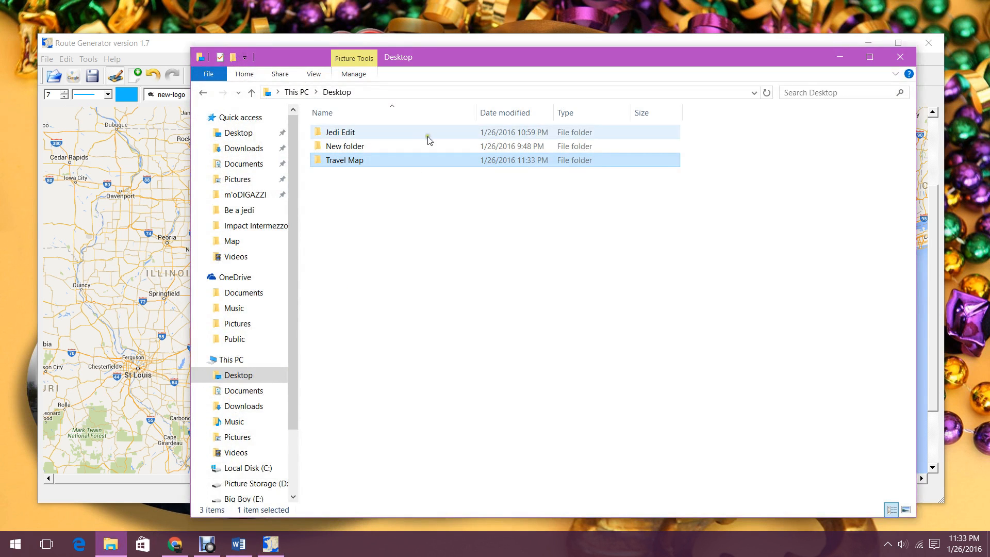
double_click(356, 175)
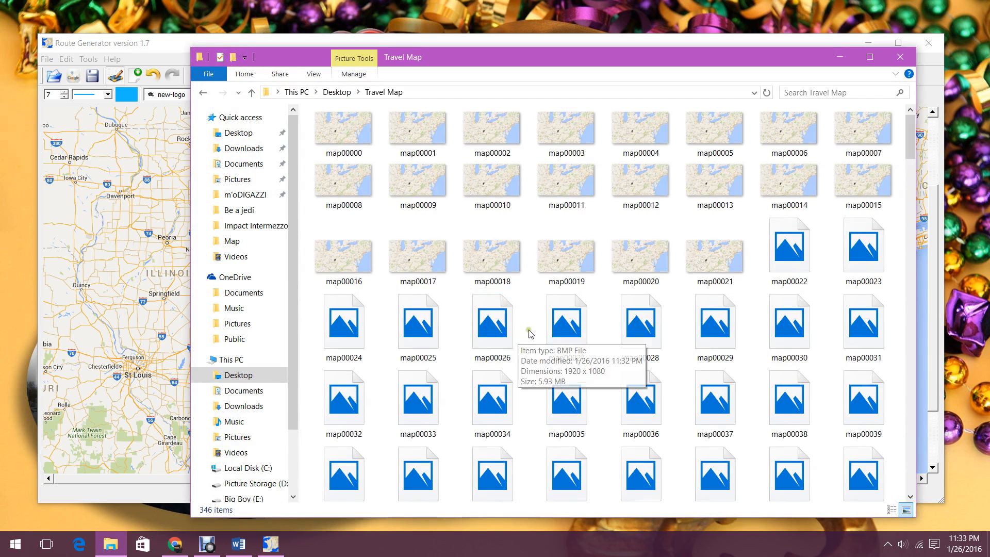
Step: Look through the generated map frames in the Travel Map folder and check the progress of the BMP-to-video conversion
scroll(713, 370, "down", 3)
scroll(713, 371, "down", 10)
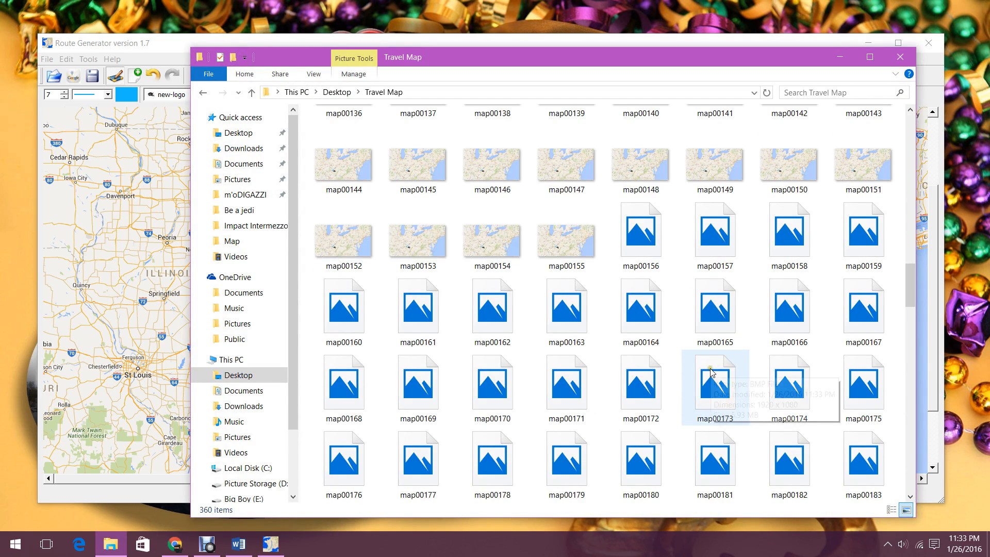
scroll(712, 371, "down", 2)
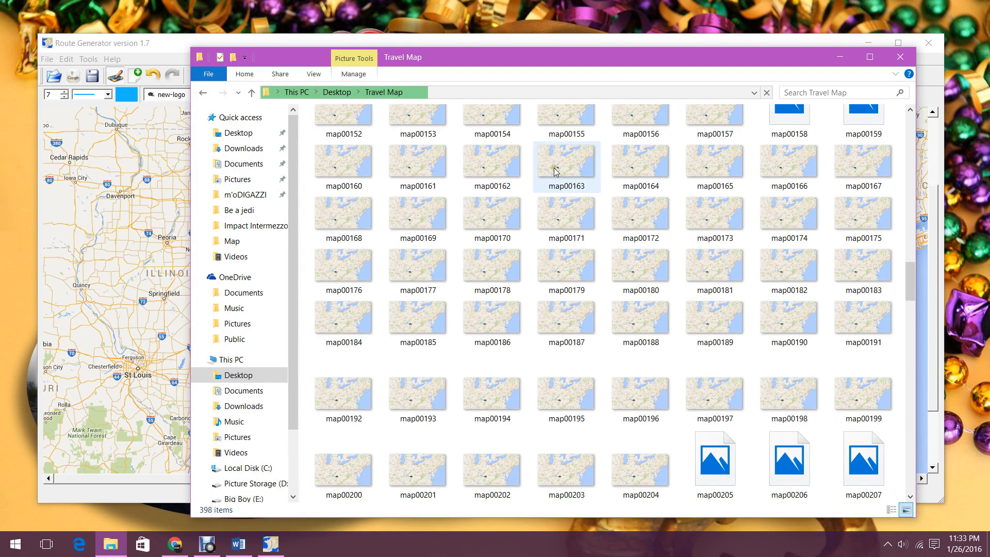
left_click(281, 40)
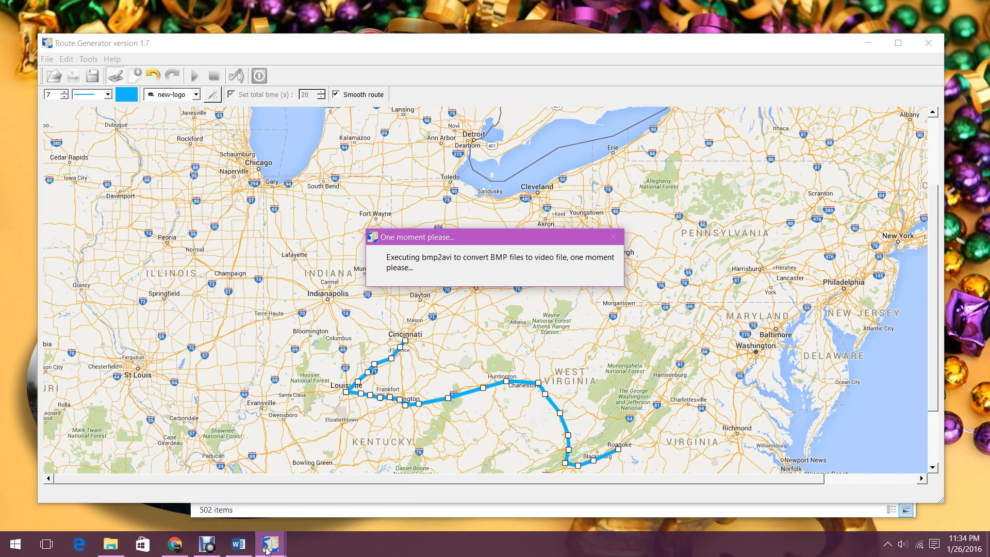
left_click(110, 544)
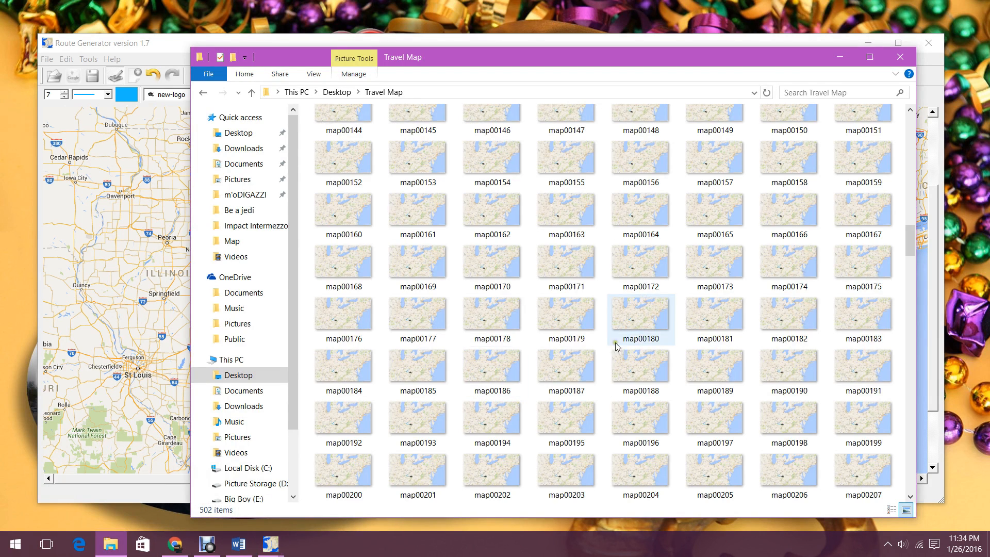
scroll(657, 349, "down", 5)
scroll(658, 349, "down", 10)
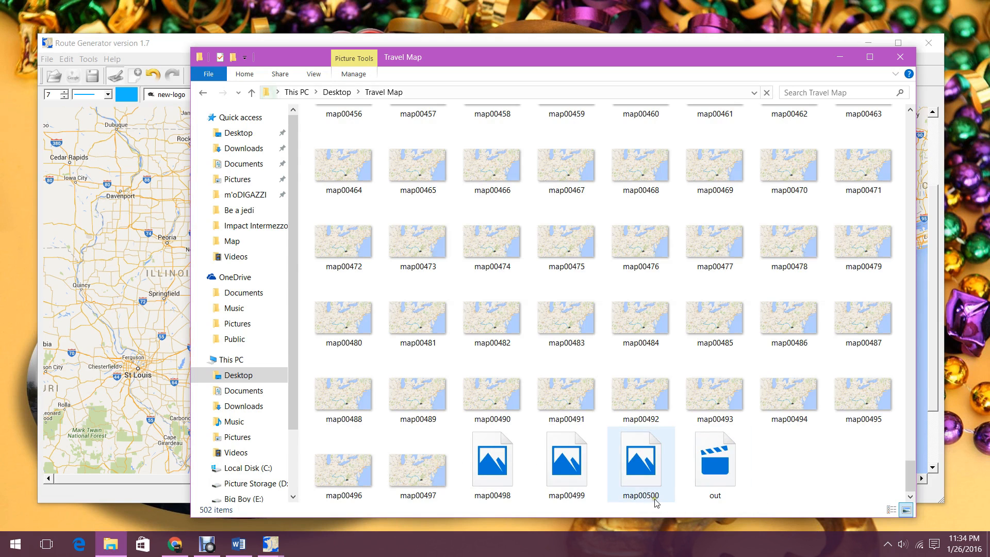
left_click_drag(910, 477, 877, 100)
Step: Launch Movie Maker with a new, empty project
left_click(15, 544)
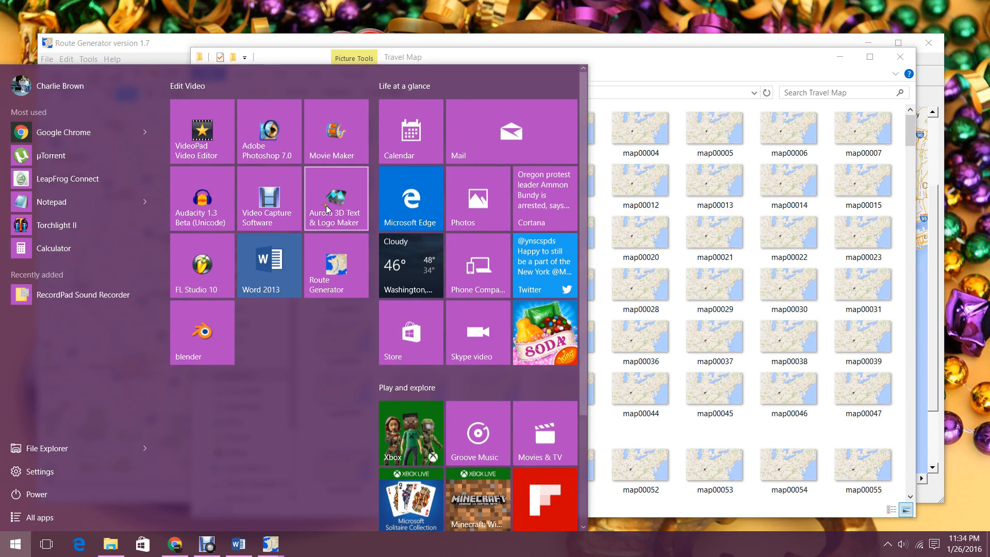
left_click(340, 141)
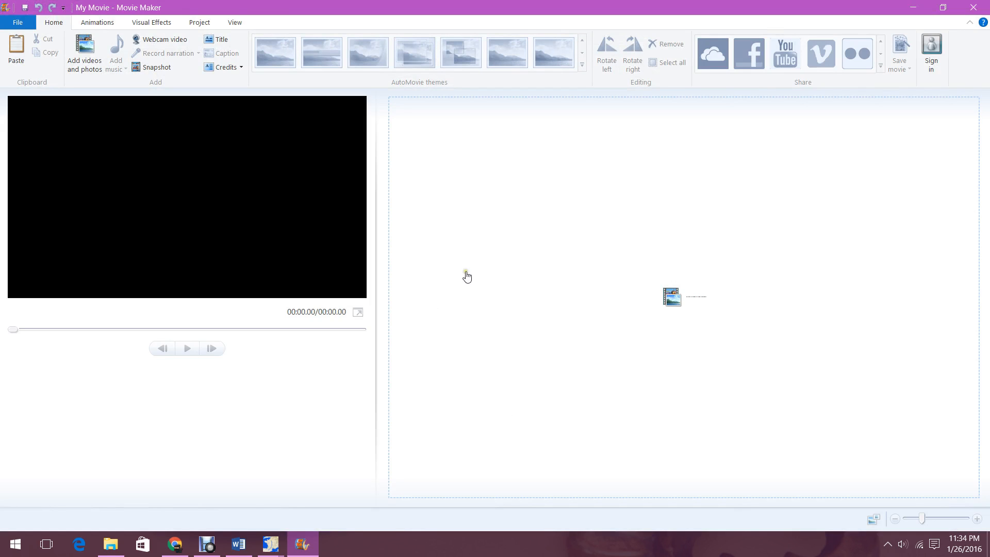
left_click(407, 373)
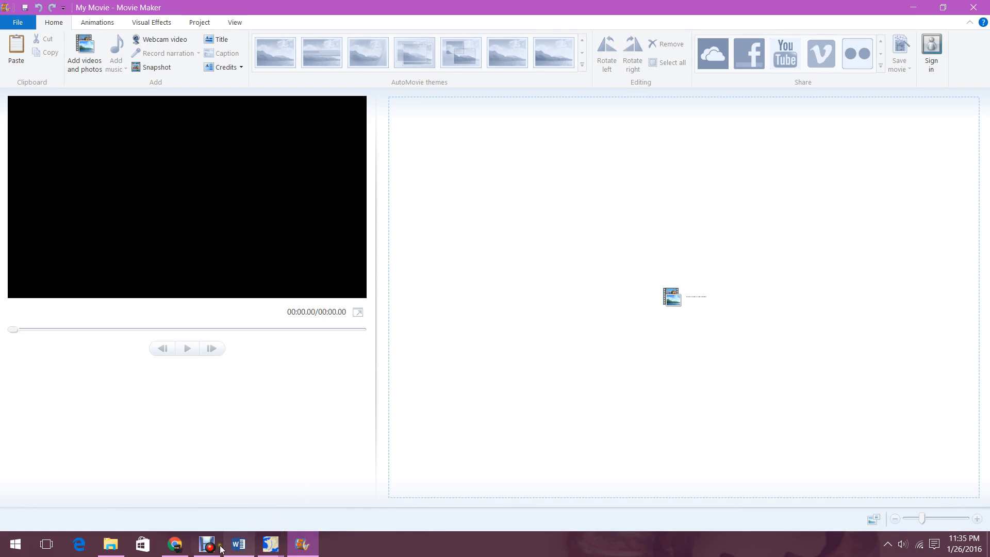
Step: Switch to Task Manager and end the routegen process to stop the running BMP-to-video conversion
left_click(112, 544)
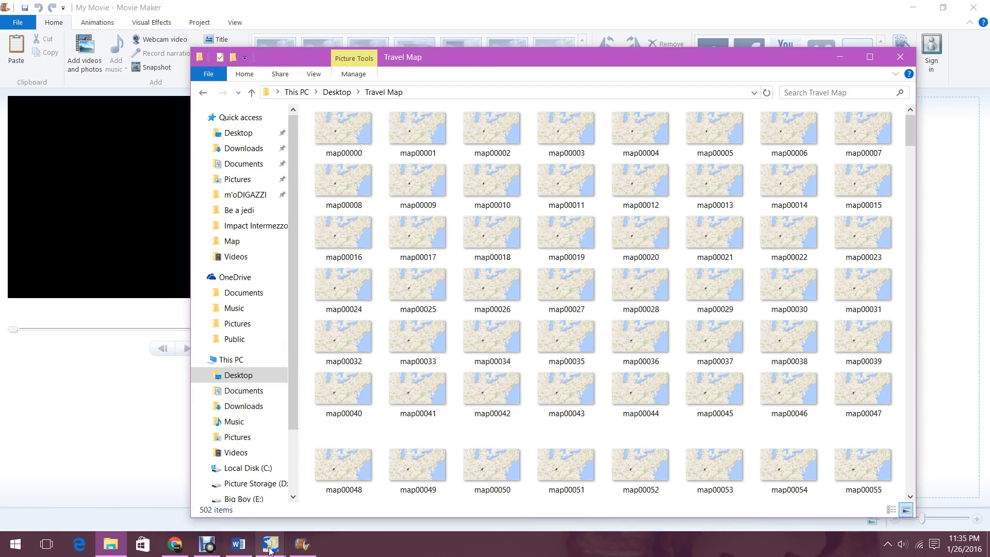
mouse_move(271, 546)
left_click(326, 474)
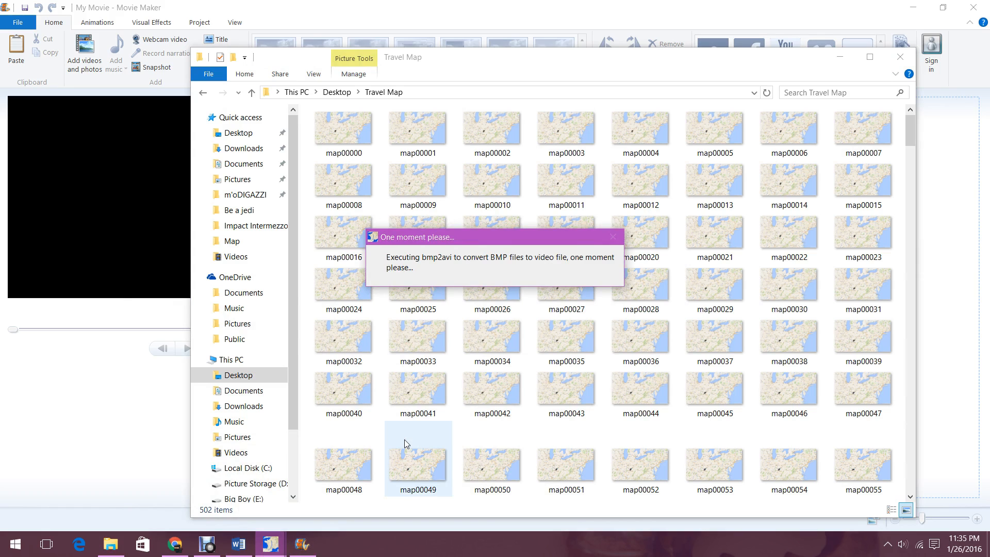
right_click(403, 549)
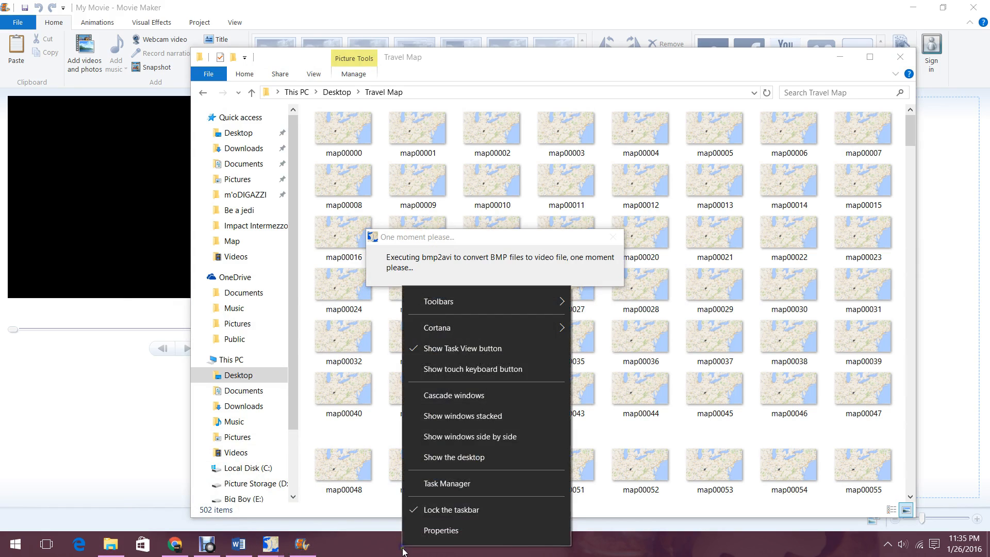
left_click(437, 486)
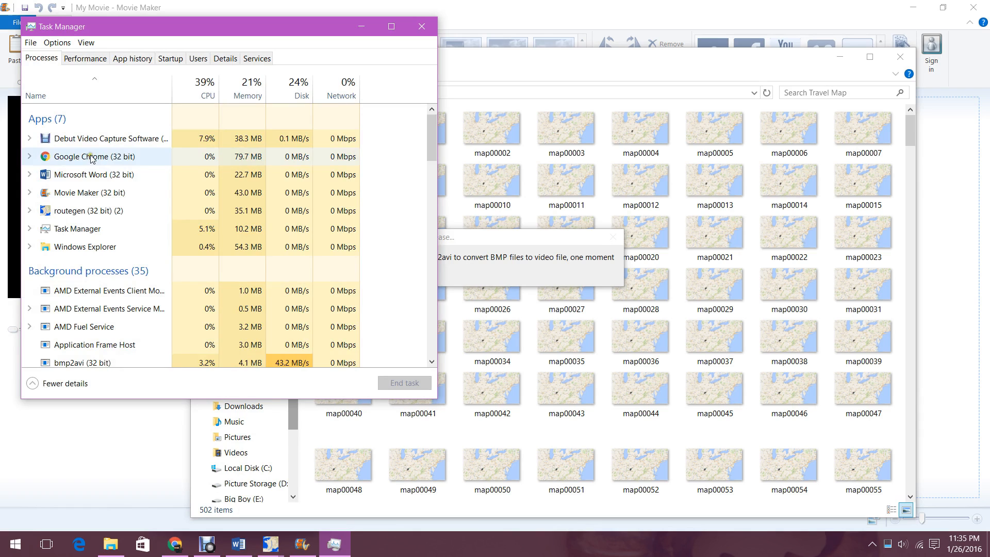
right_click(83, 211)
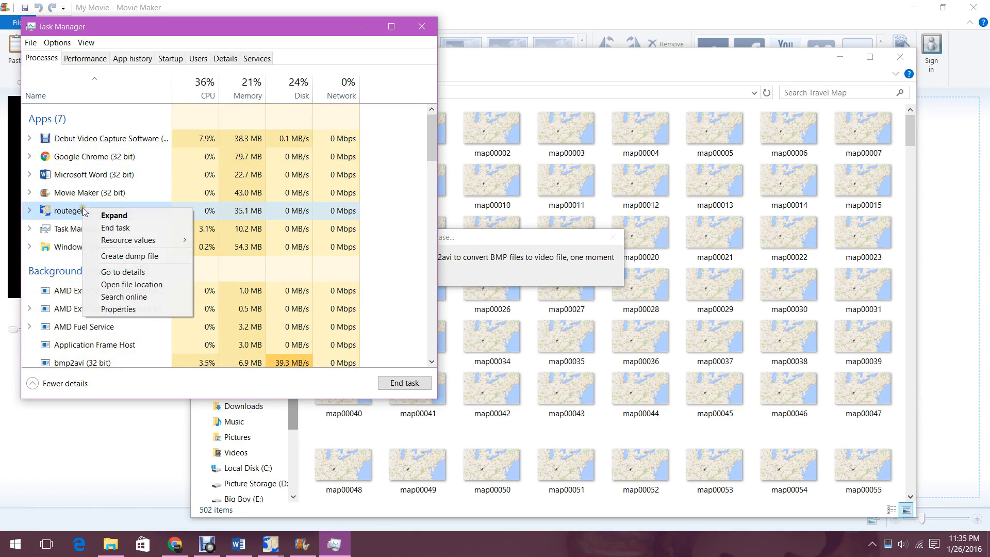
left_click(115, 228)
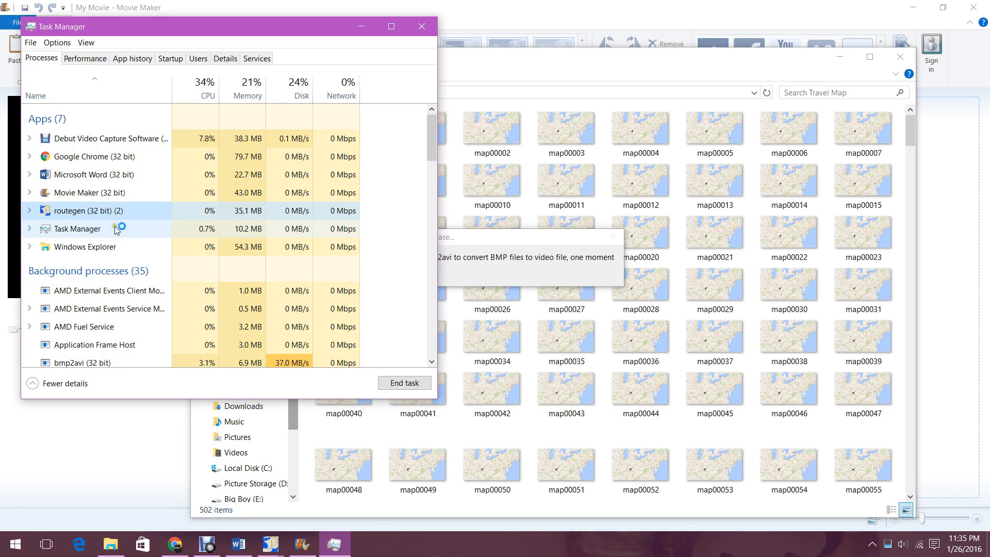
left_click(421, 28)
Step: Select frames map00000 through map00500 in the Travel Map folder, without the out video, and add them to the Movie Maker project
left_click(342, 133)
scroll(645, 289, "down", 10)
scroll(650, 304, "down", 15)
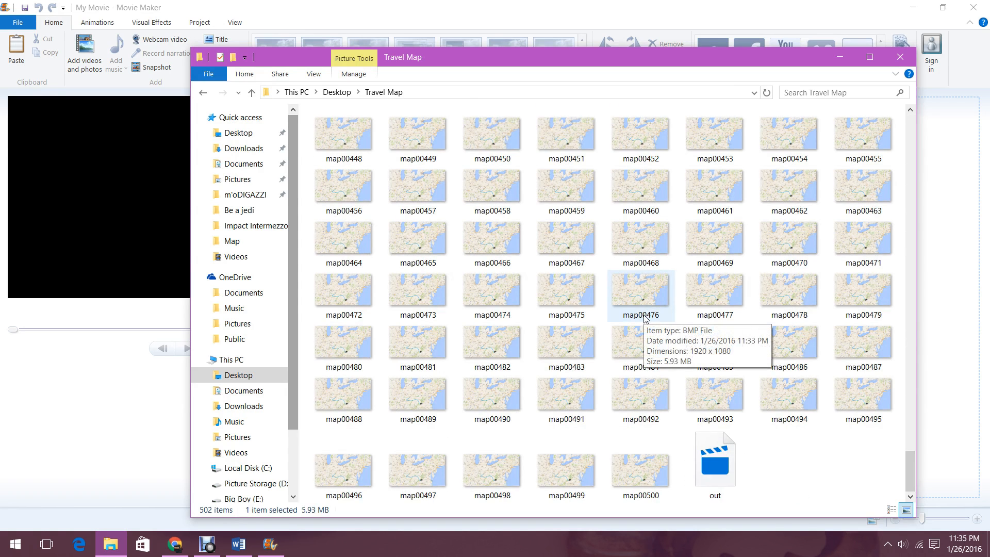
left_click(640, 464)
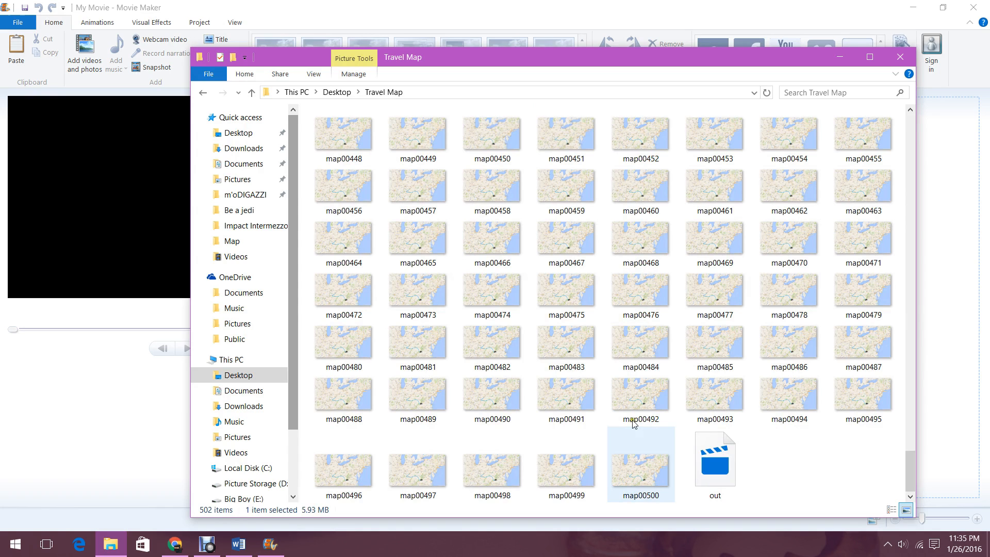
key("shift+Home")
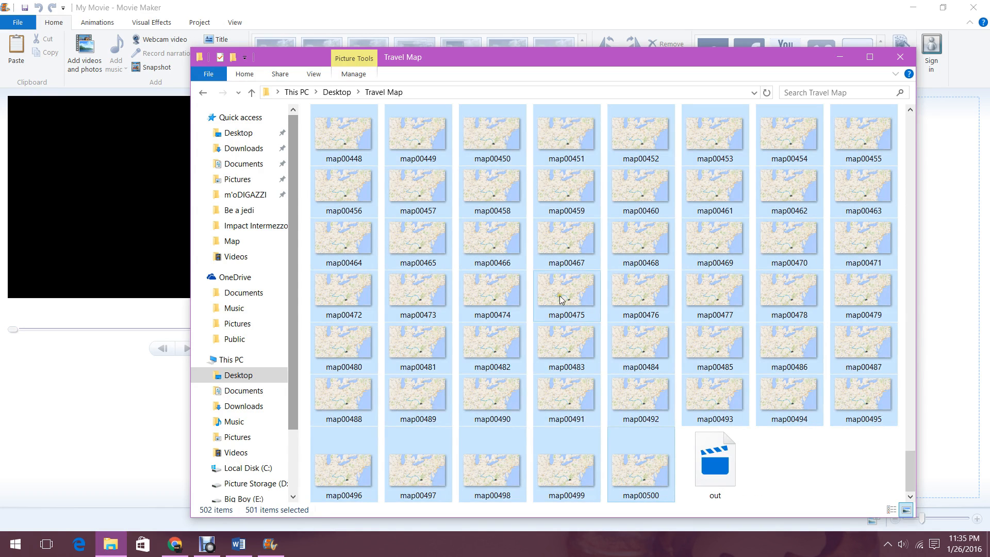
left_click_drag(644, 57, 222, 184)
left_click_drag(434, 261, 639, 237)
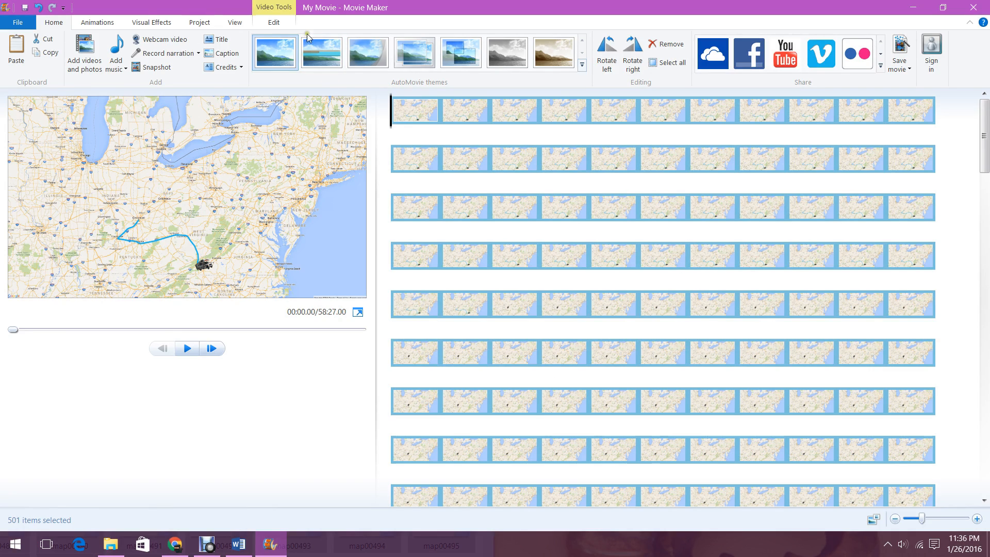
Step: Set the duration of all the imported map frames to 0.15 seconds and preview the start of the animation
left_click(275, 23)
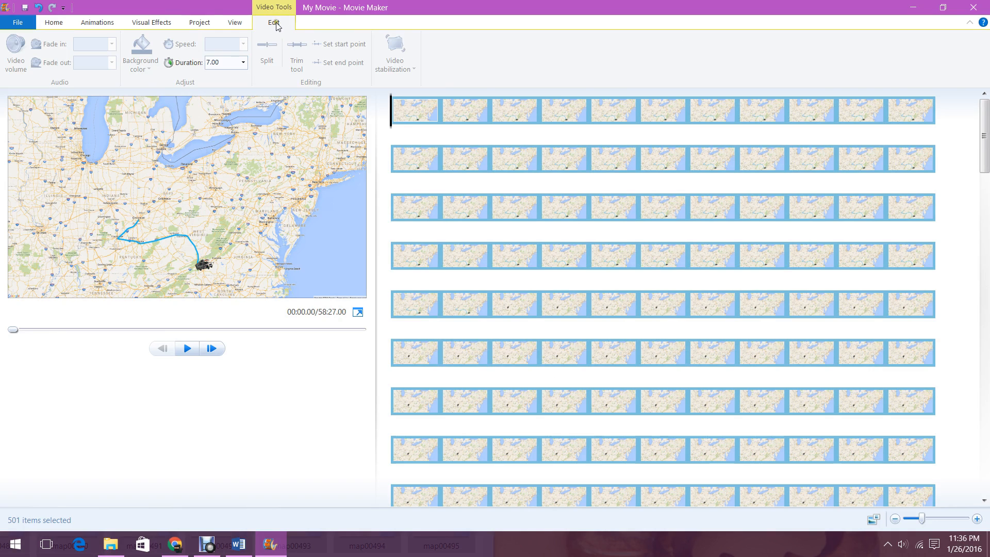
left_click(243, 63)
left_click(223, 65)
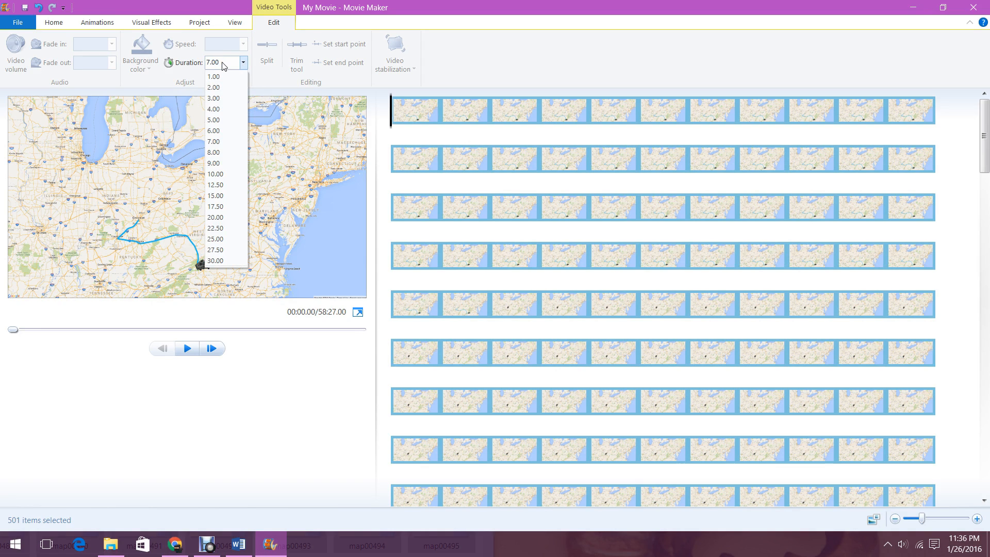
left_click_drag(227, 62, 208, 62)
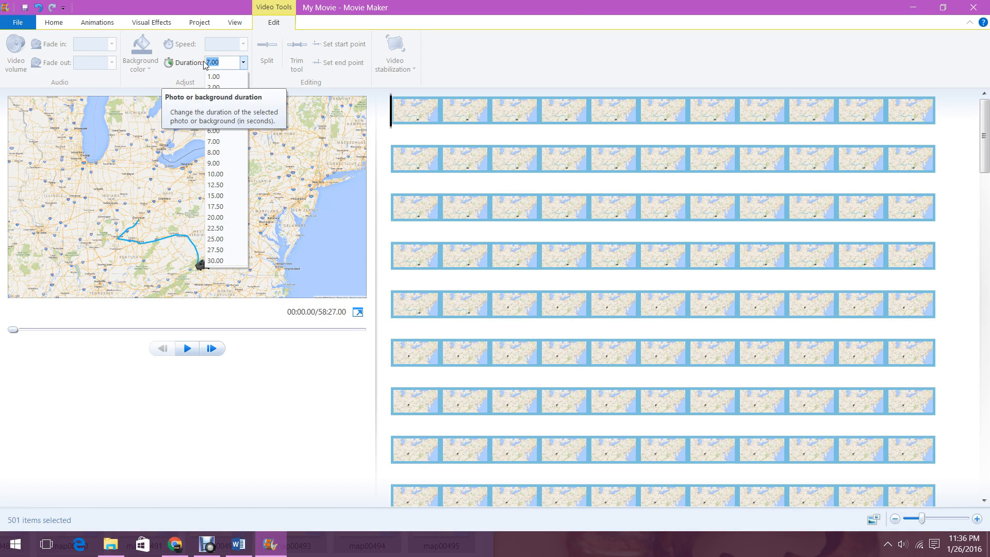
key("BackSpace")
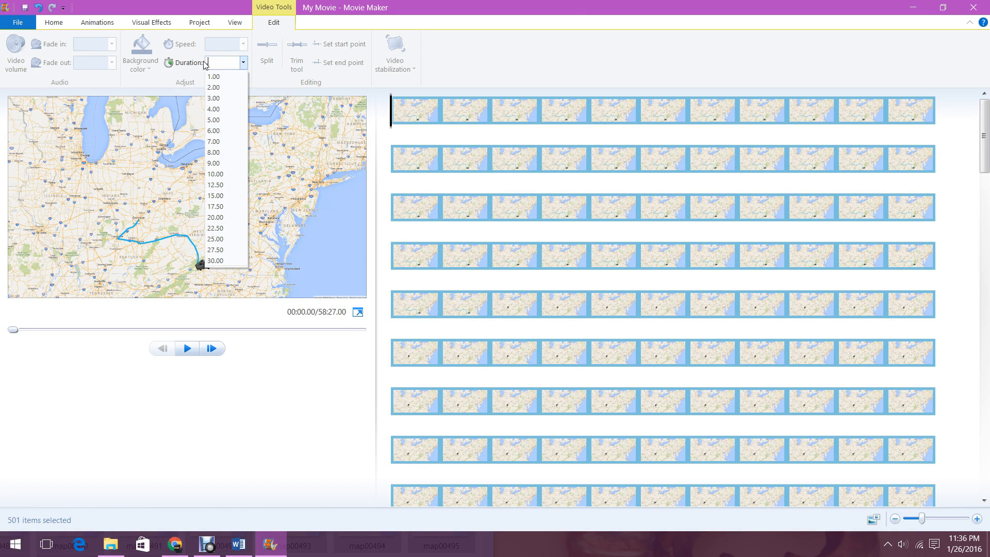
type("15")
left_click(299, 371)
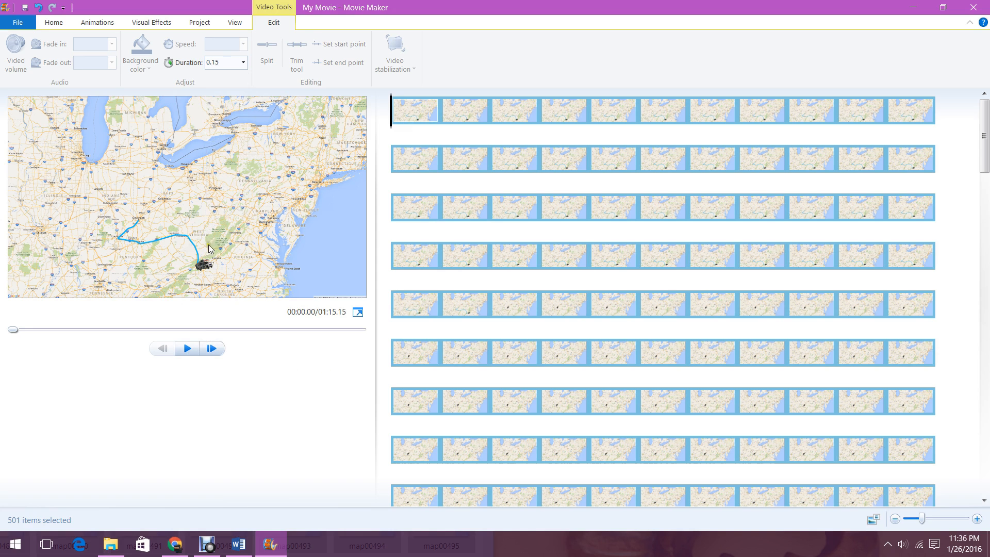
left_click(189, 349)
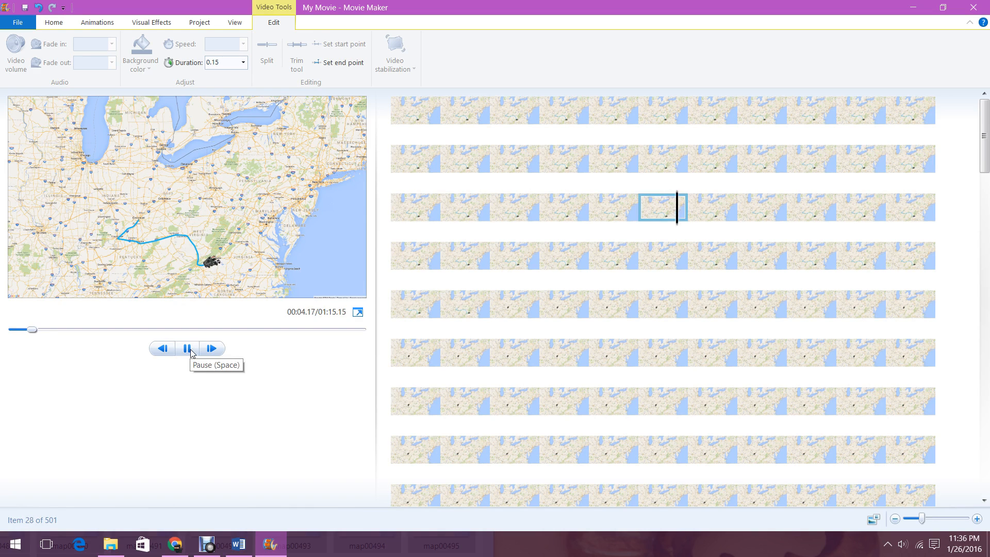
left_click(189, 349)
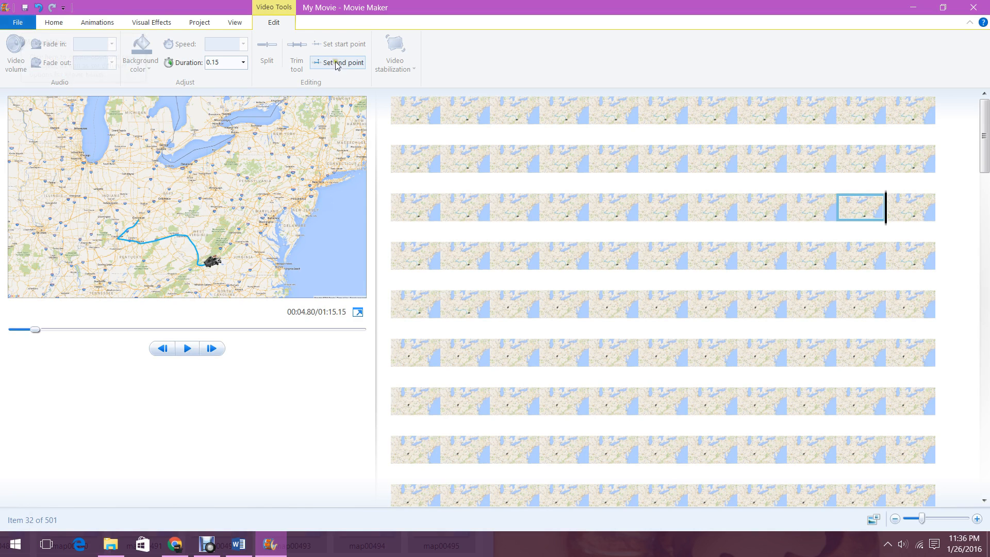
Step: Export the movie with the high-definition display setting to the Desktop as "map" and play back the saved video
left_click(49, 23)
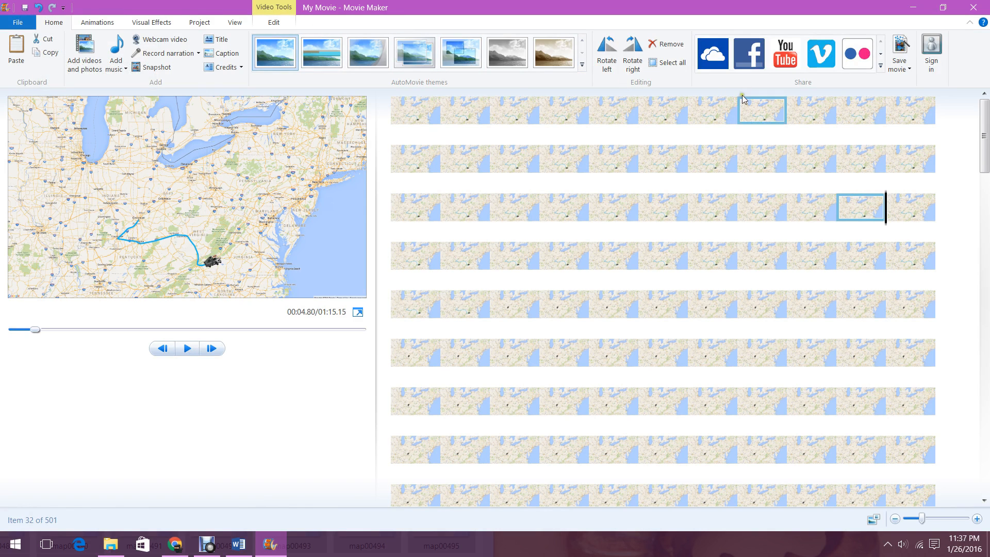
left_click(907, 69)
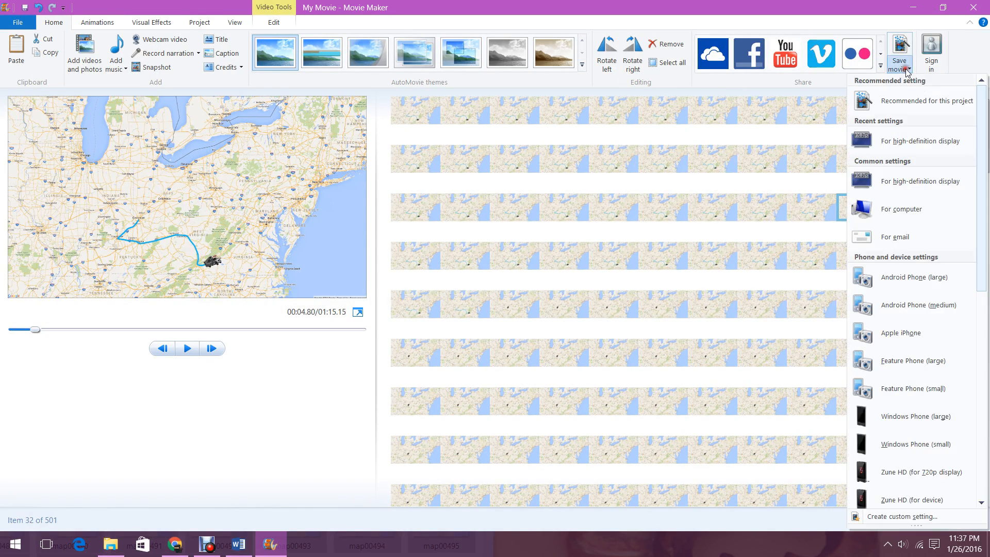
left_click(900, 143)
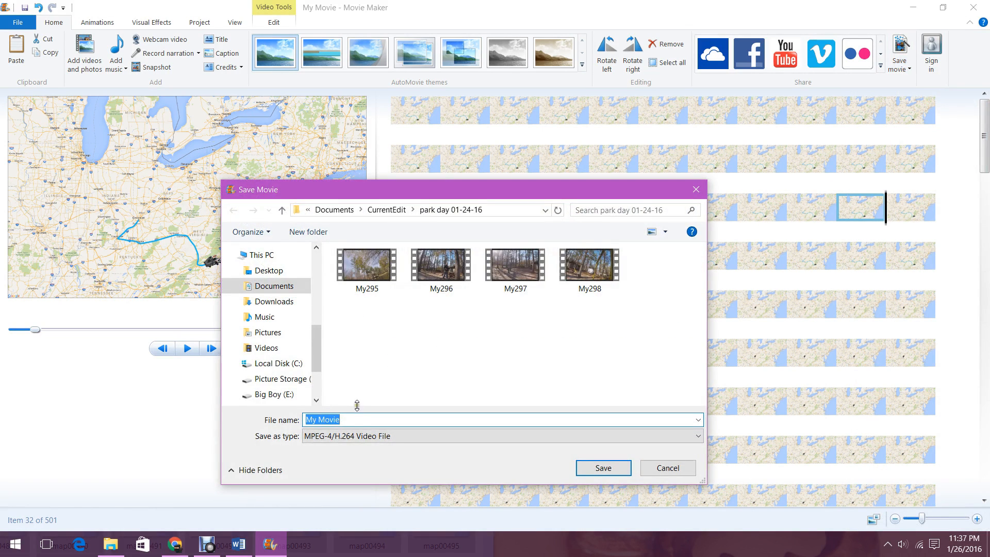
left_click(276, 277)
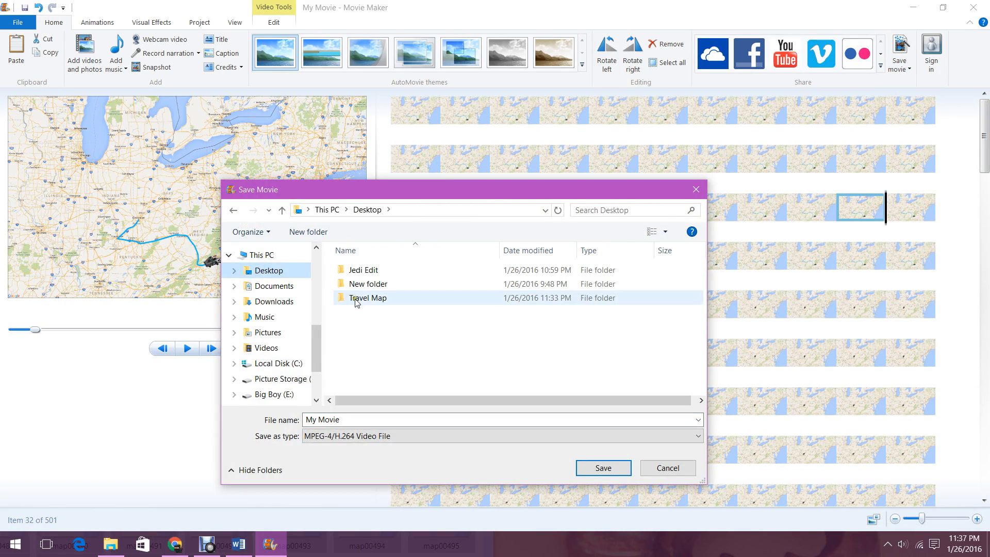
left_click(346, 419)
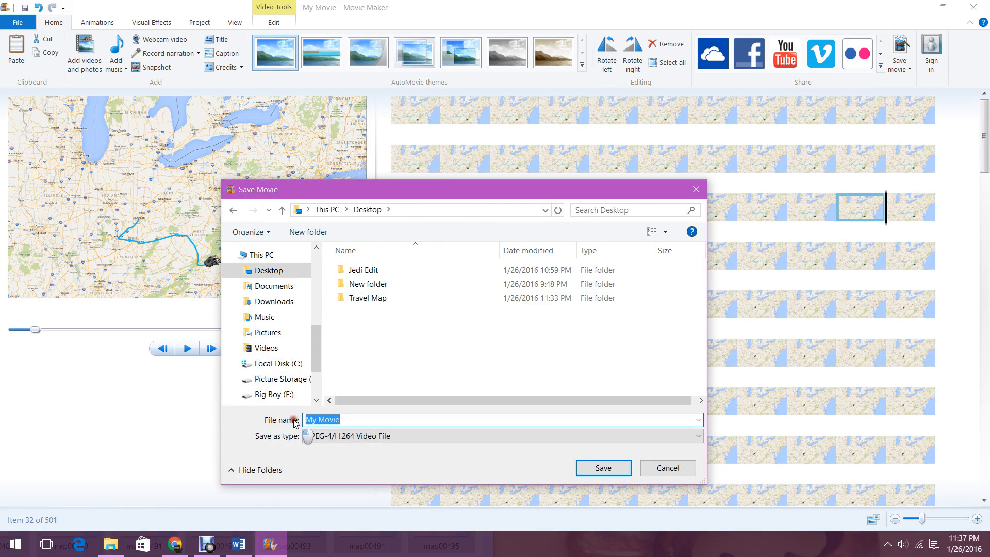
type("map")
left_click(602, 467)
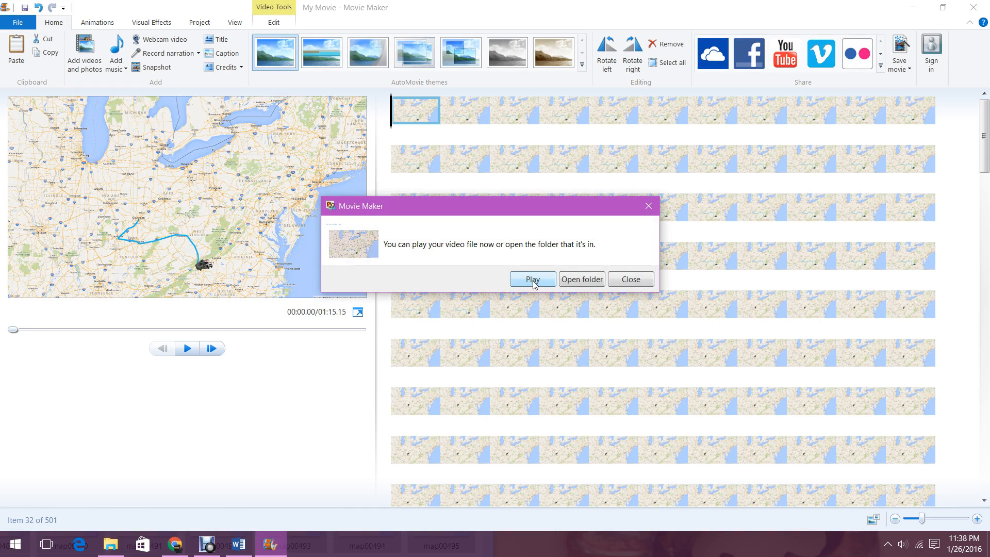
left_click(534, 281)
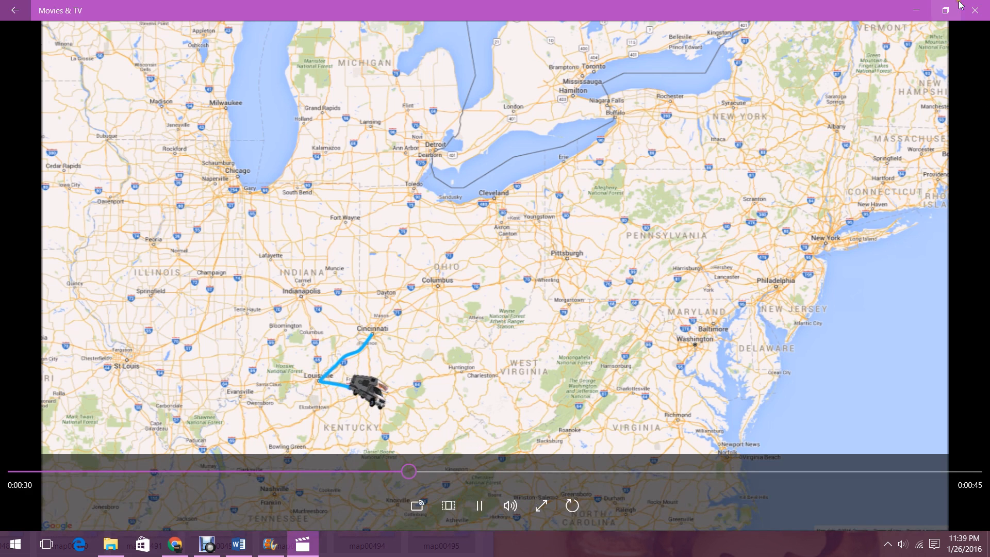
left_click(975, 10)
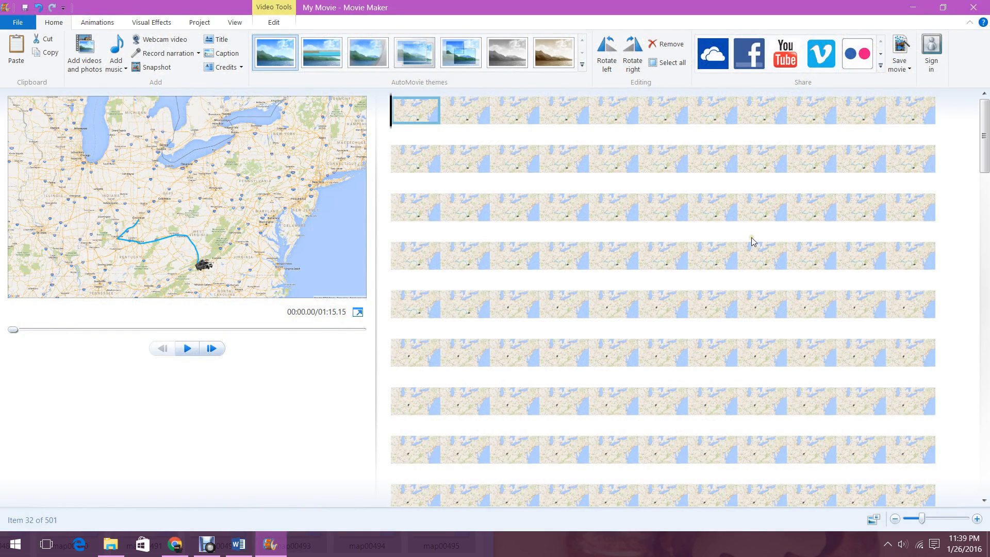